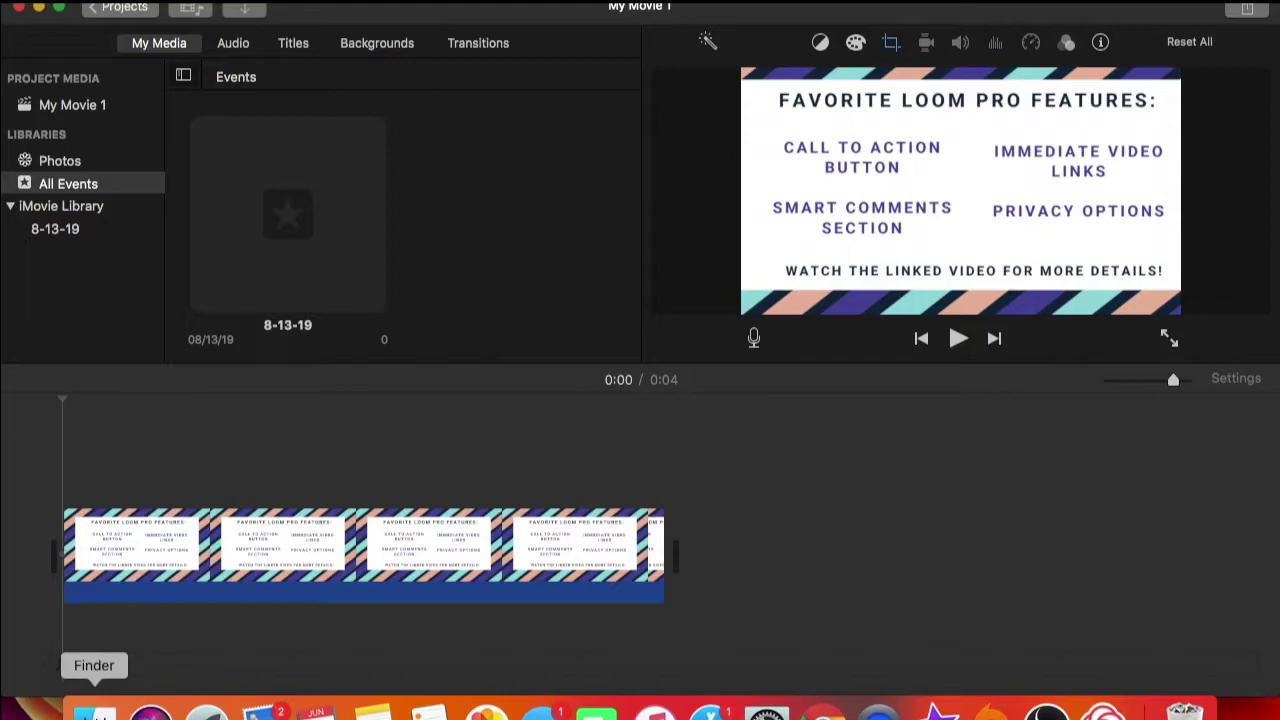
Add the image "Blog Post & Video.png" from the Downloads folder to the timeline after the existing clip
{"action": "left_click", "coordinate": [94, 712]}
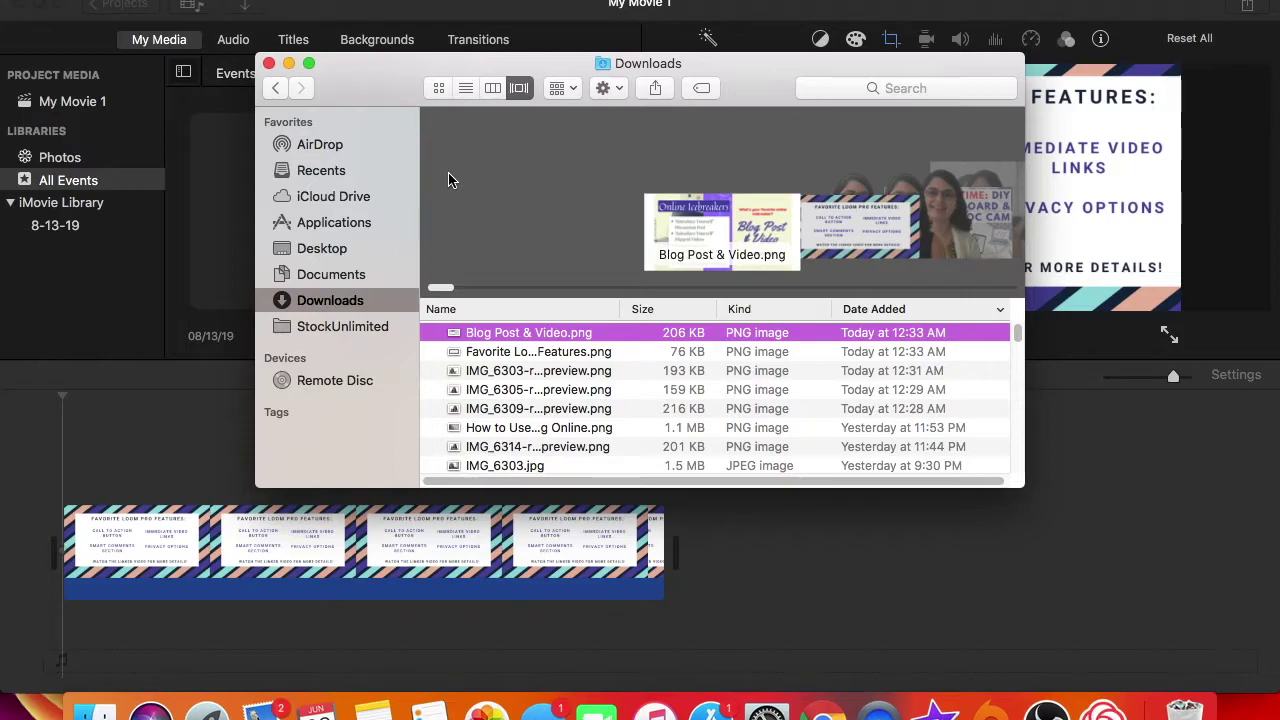
{"action": "left_click_drag", "start_coordinate": [500, 340], "coordinate": [723, 505]}
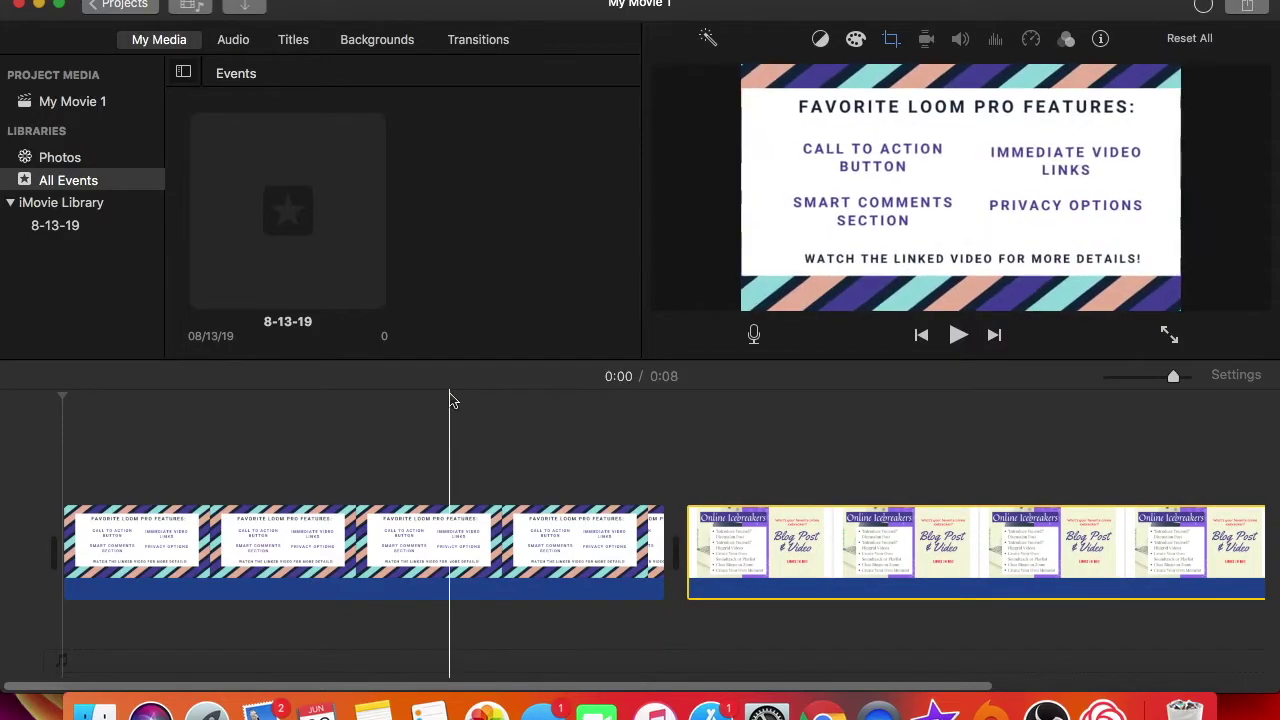
Play the movie from the start to preview how both images move on screen
{"action": "left_click", "coordinate": [36, 450]}
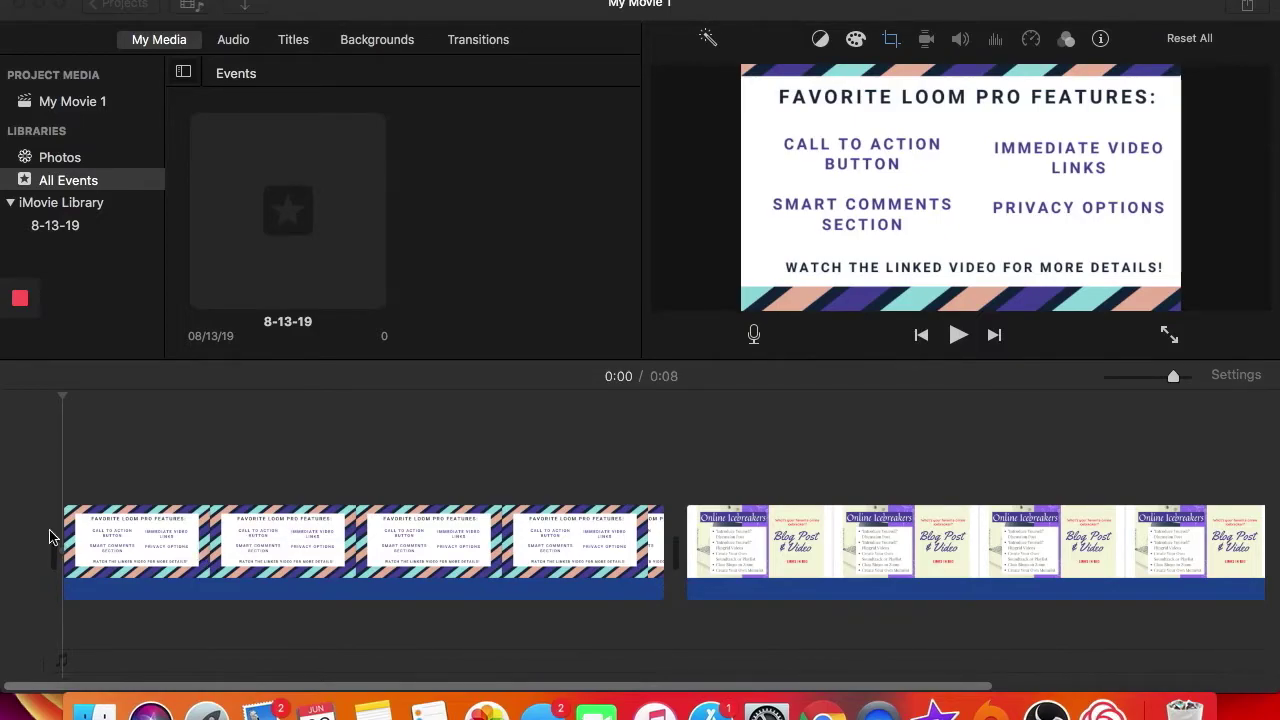
{"action": "left_click", "coordinate": [958, 337]}
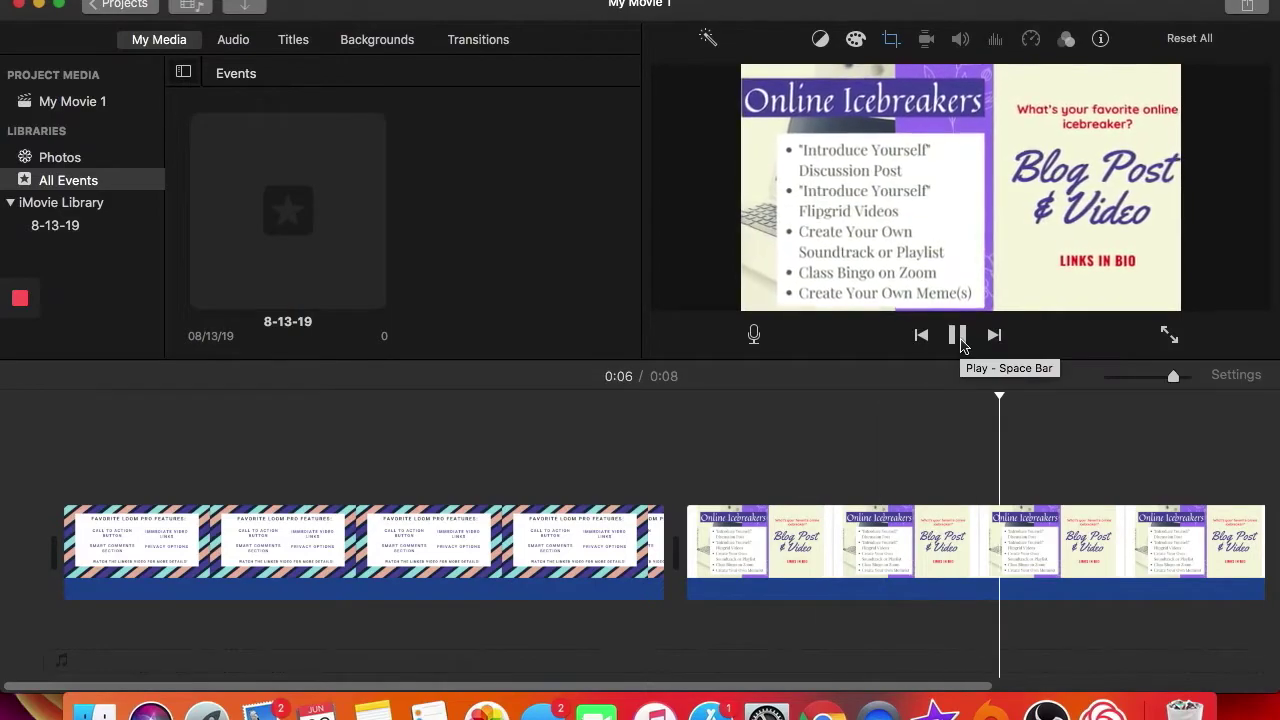
{"action": "left_click", "coordinate": [958, 337]}
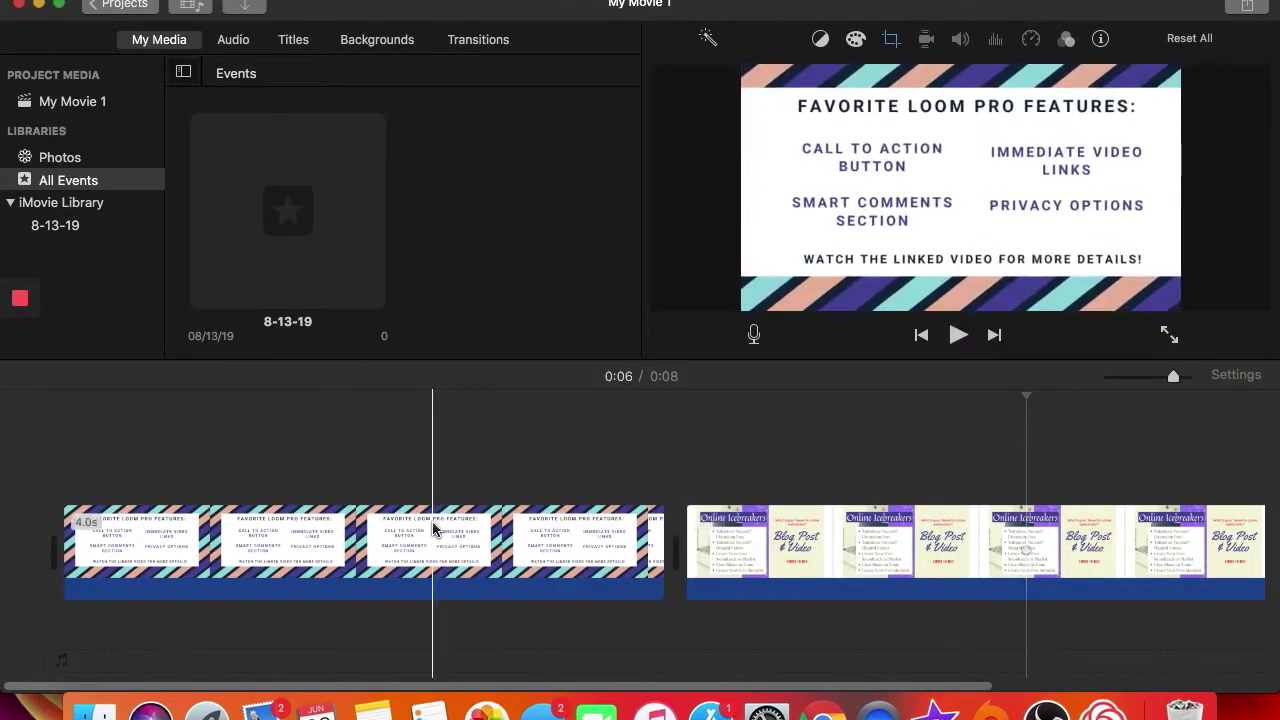
Select both image clips in the timeline and set their crop style to Fit
{"action": "left_click", "coordinate": [395, 551]}
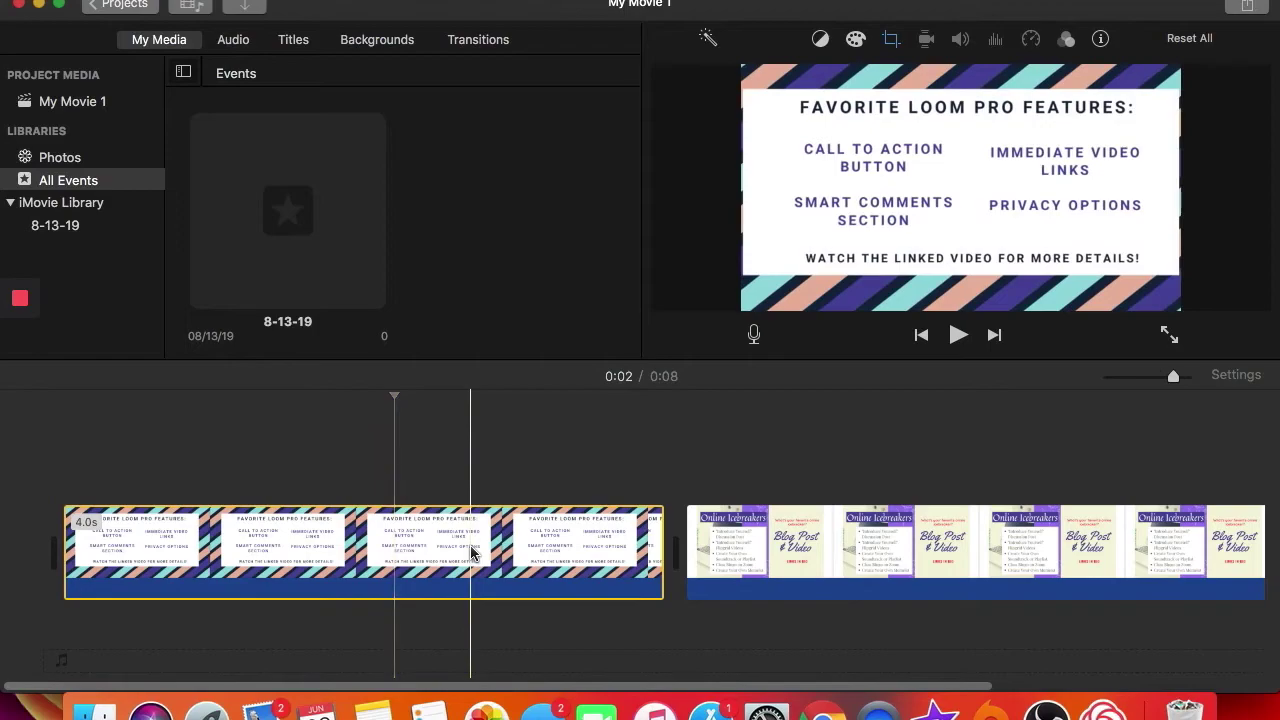
{"action": "left_click", "coordinate": [436, 545]}
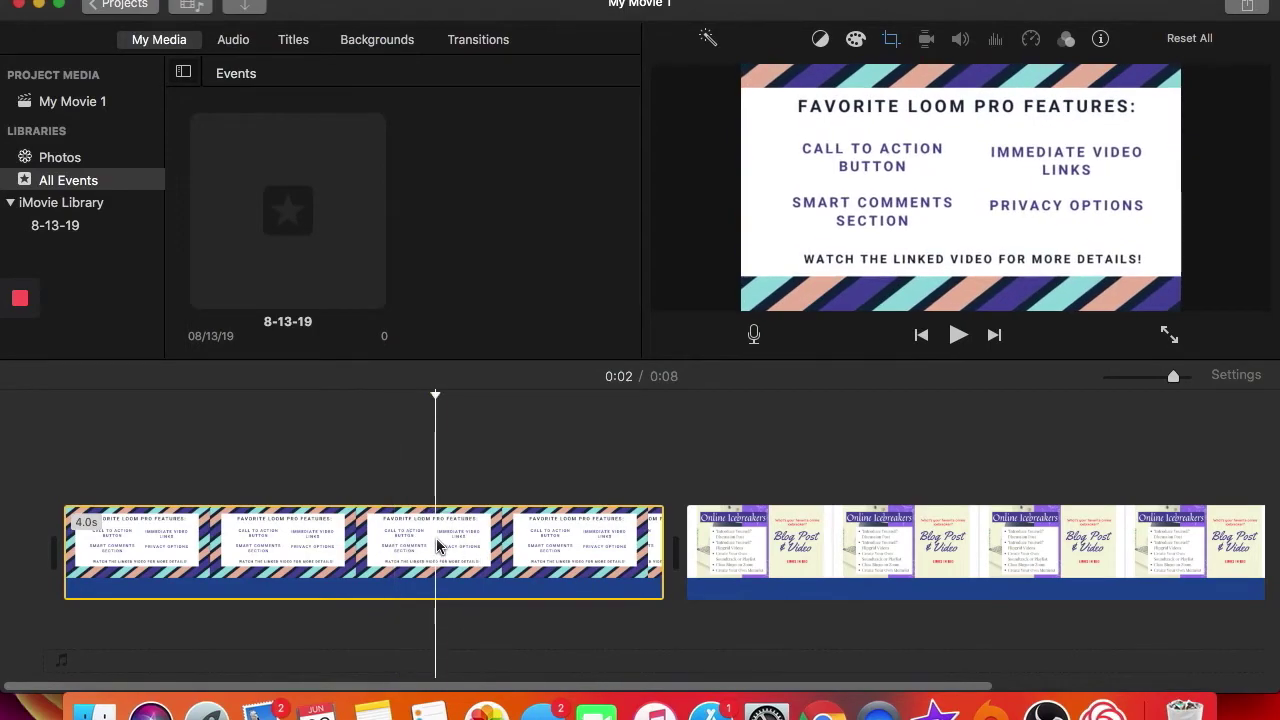
{"action": "left_click", "coordinate": [791, 545]}
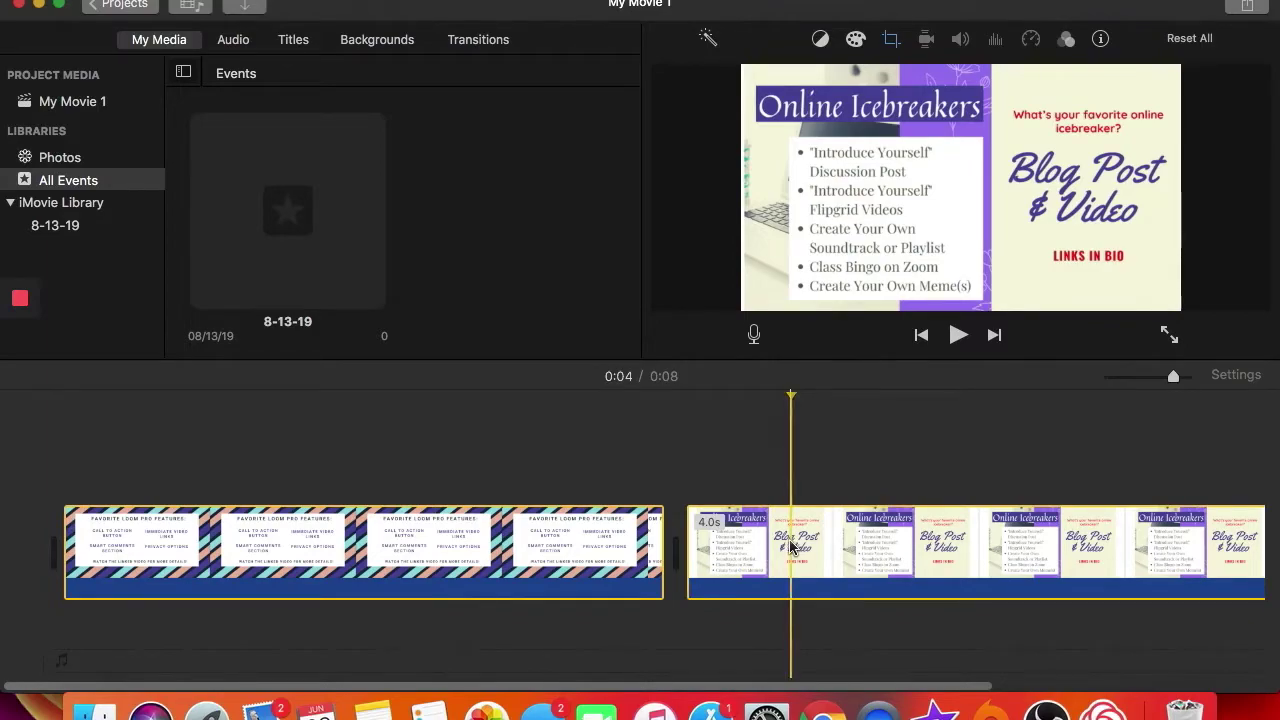
{"action": "left_click", "coordinate": [650, 459]}
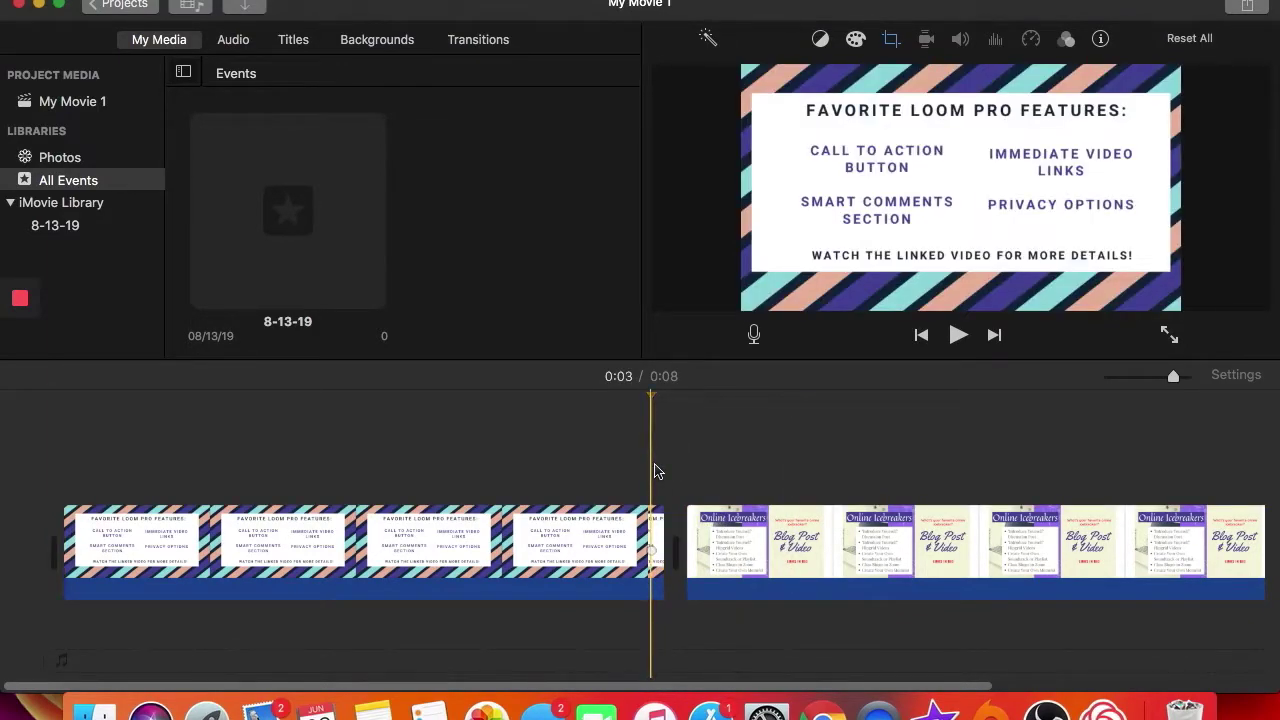
{"action": "left_click_drag", "start_coordinate": [578, 443], "coordinate": [760, 600]}
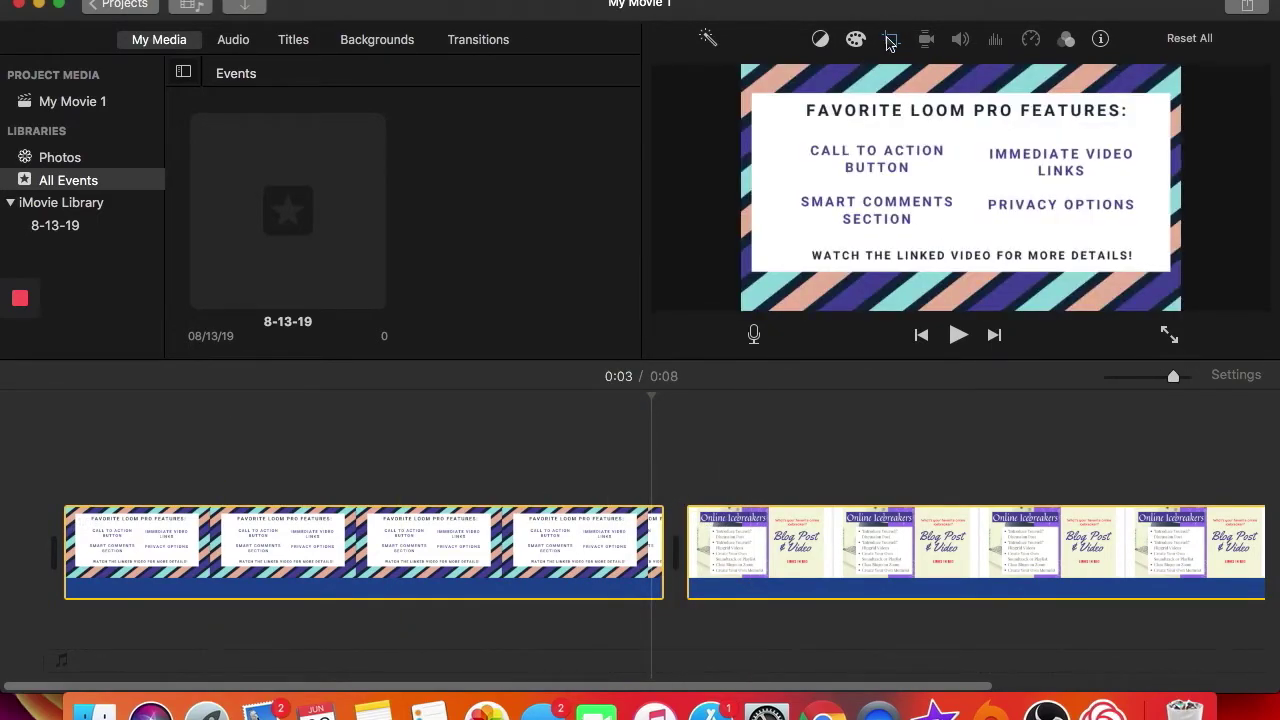
{"action": "left_click", "coordinate": [891, 40]}
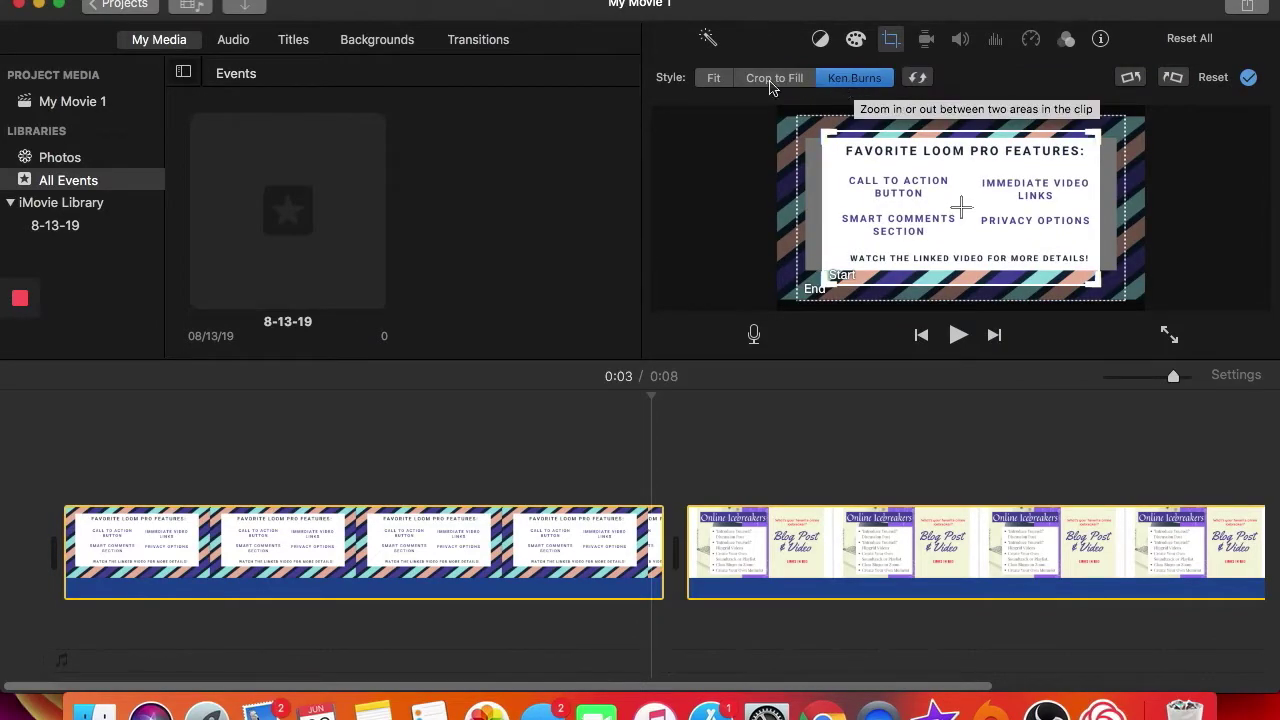
{"action": "left_click", "coordinate": [716, 80]}
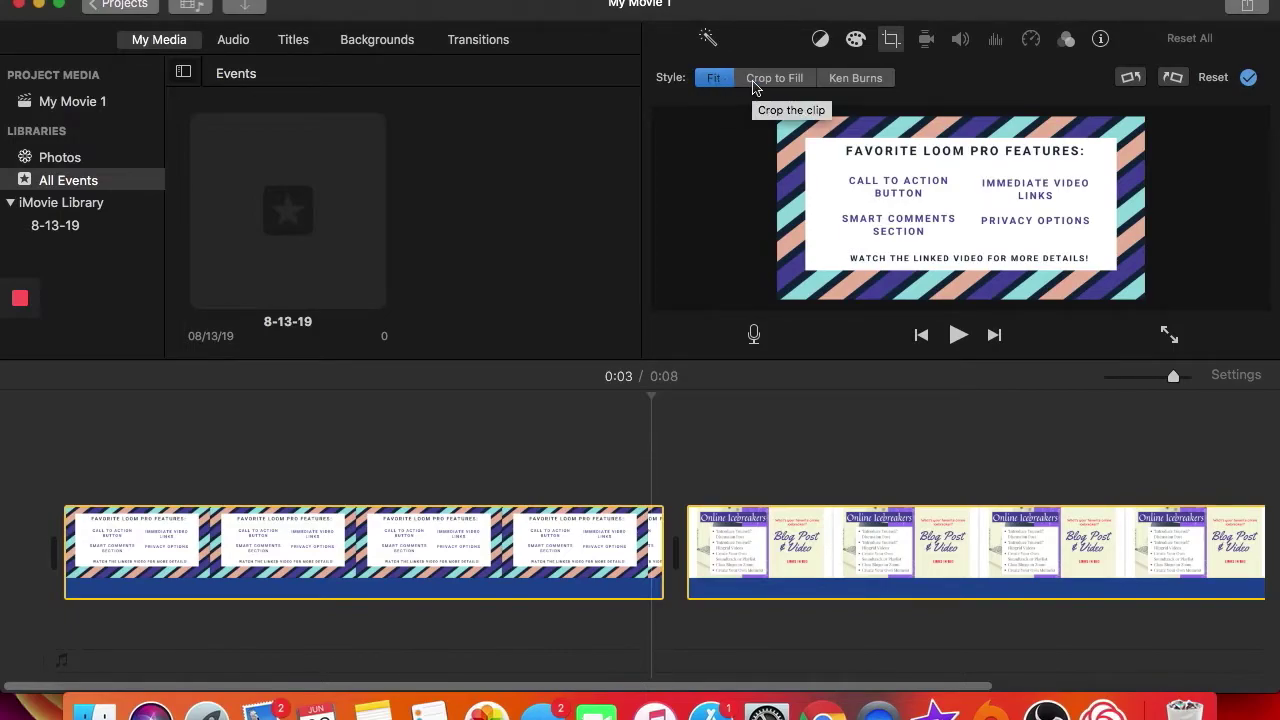
Try the Crop to Fill style on both clips, returning them to Fit
{"action": "left_click", "coordinate": [758, 80]}
{"action": "left_click_drag", "start_coordinate": [800, 125], "coordinate": [754, 119]}
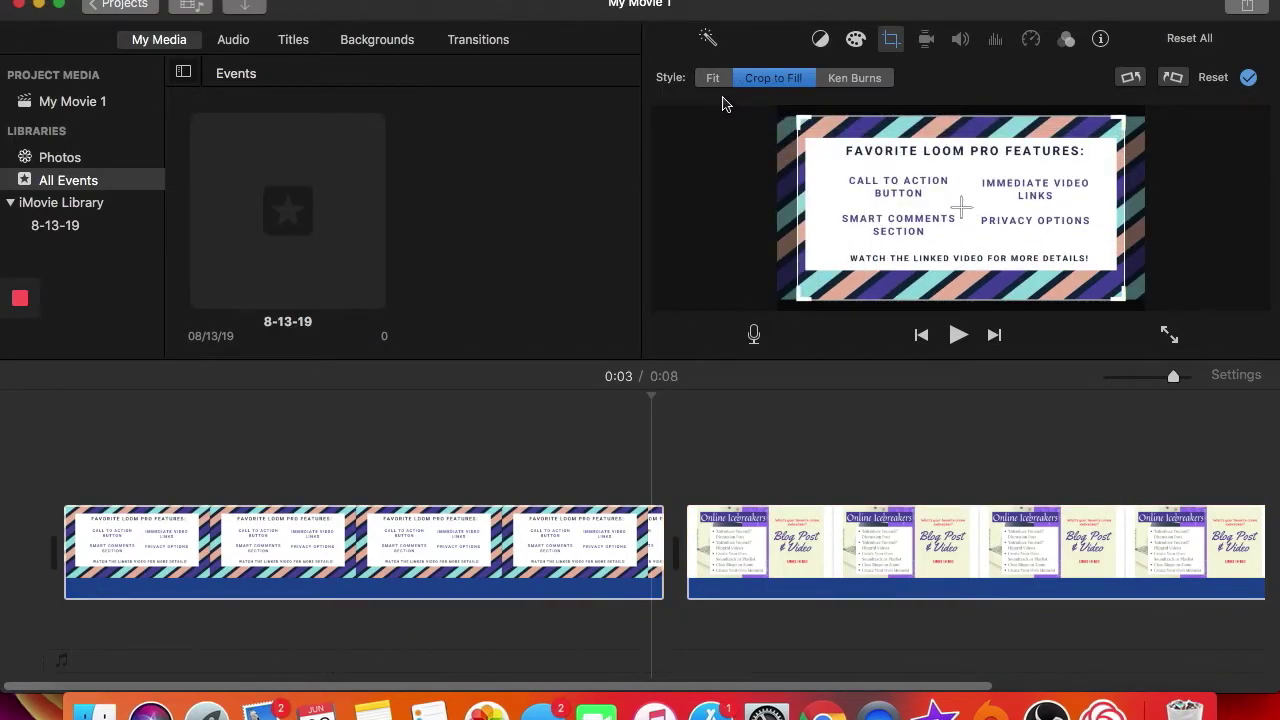
{"action": "left_click", "coordinate": [716, 80]}
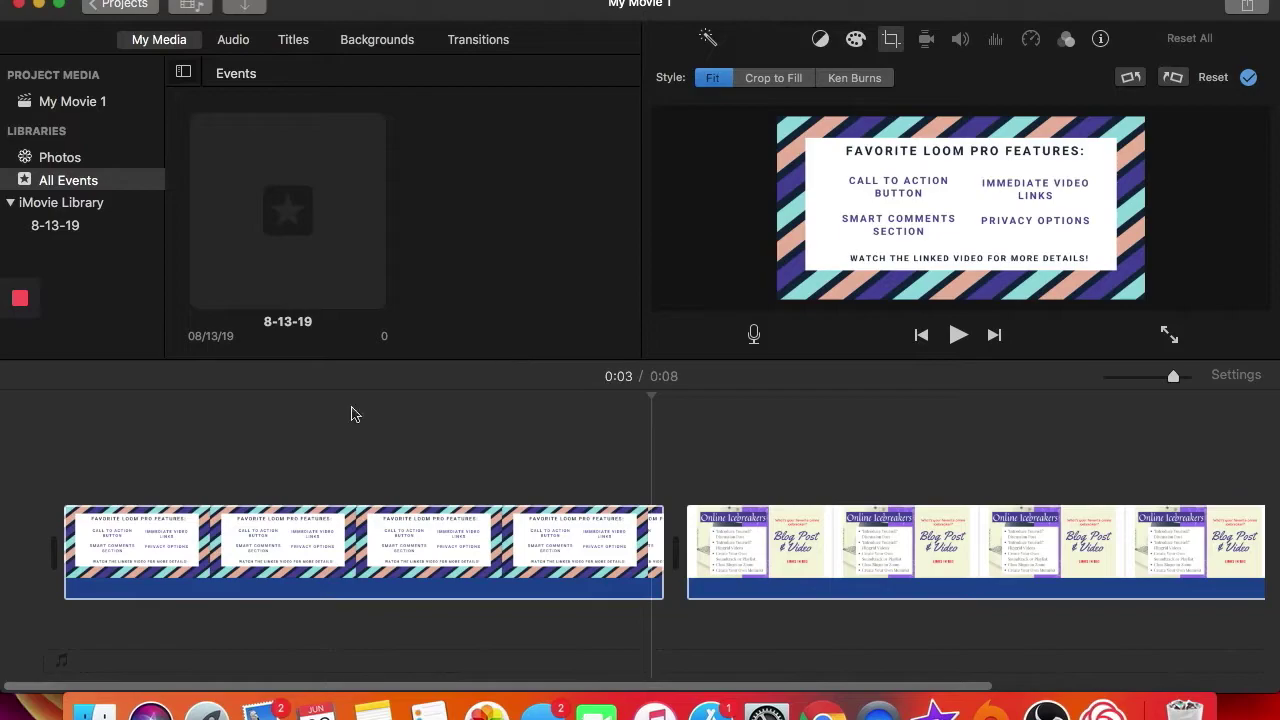
Play the movie from the start and again from shortly before the cut to check the still images
{"action": "left_click", "coordinate": [32, 477]}
{"action": "left_click", "coordinate": [958, 336]}
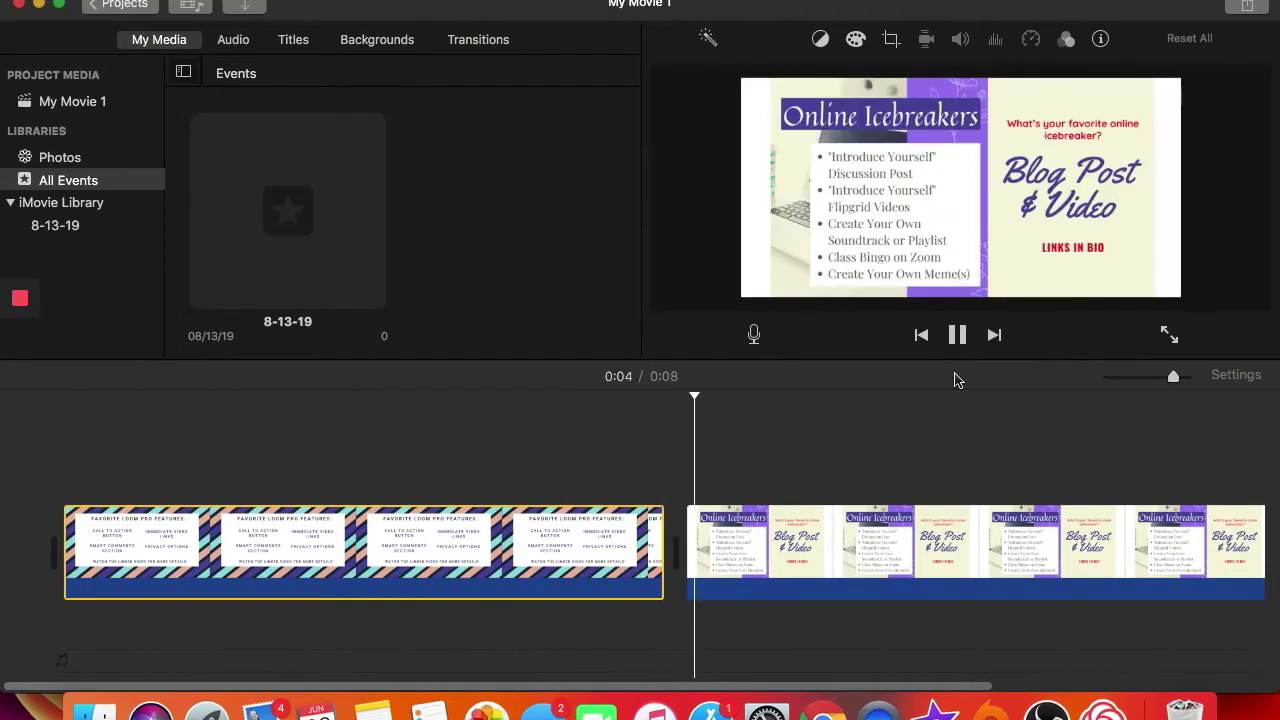
{"action": "left_click", "coordinate": [957, 336]}
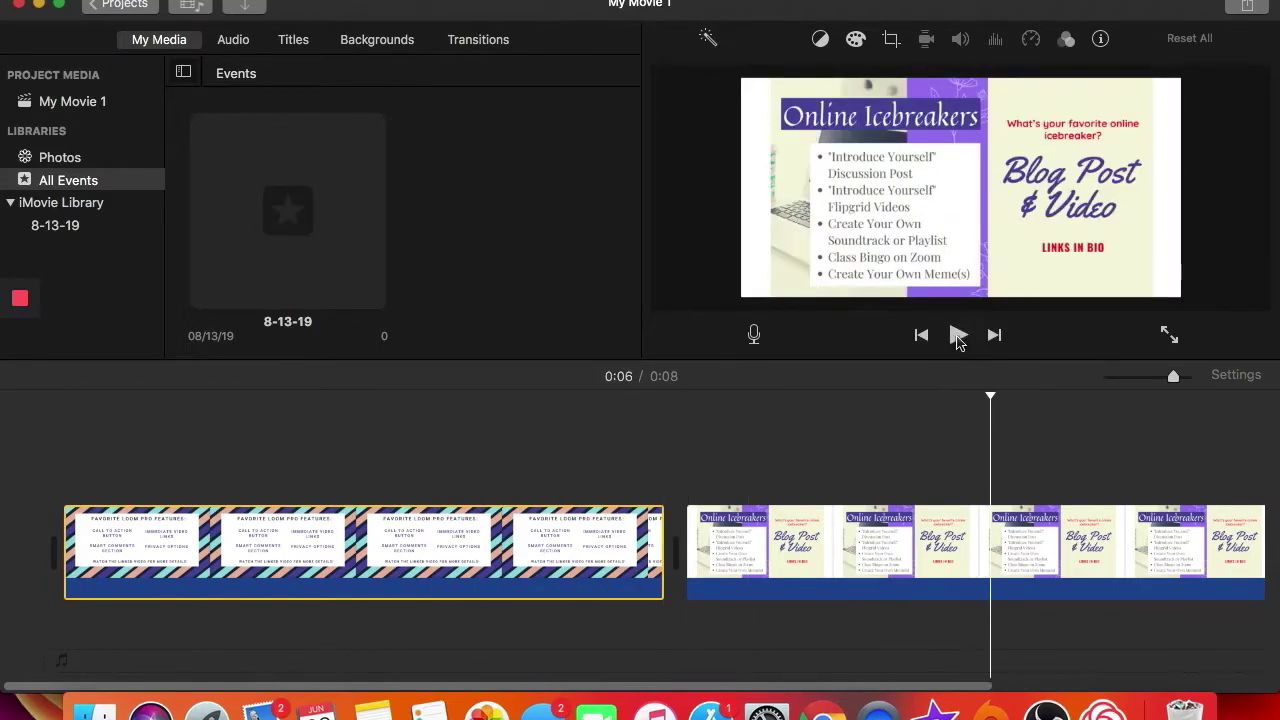
{"action": "left_click", "coordinate": [570, 465]}
{"action": "left_click", "coordinate": [960, 336]}
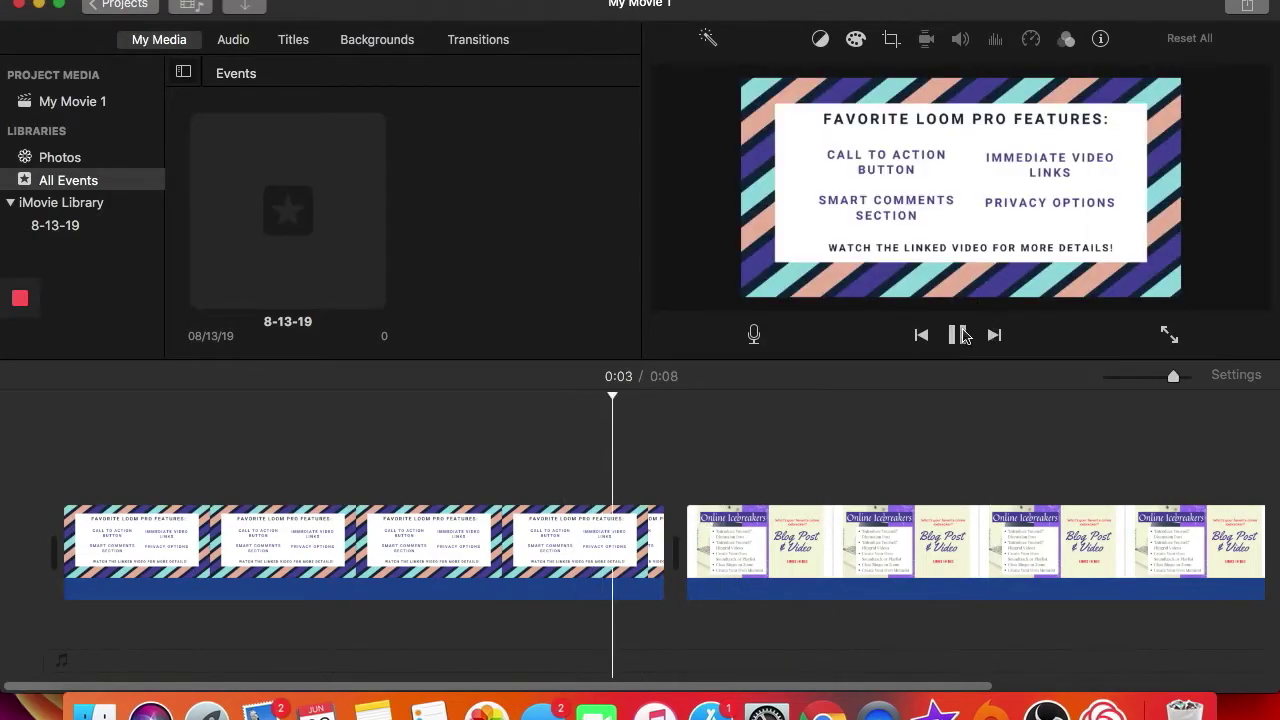
{"action": "left_click", "coordinate": [957, 336]}
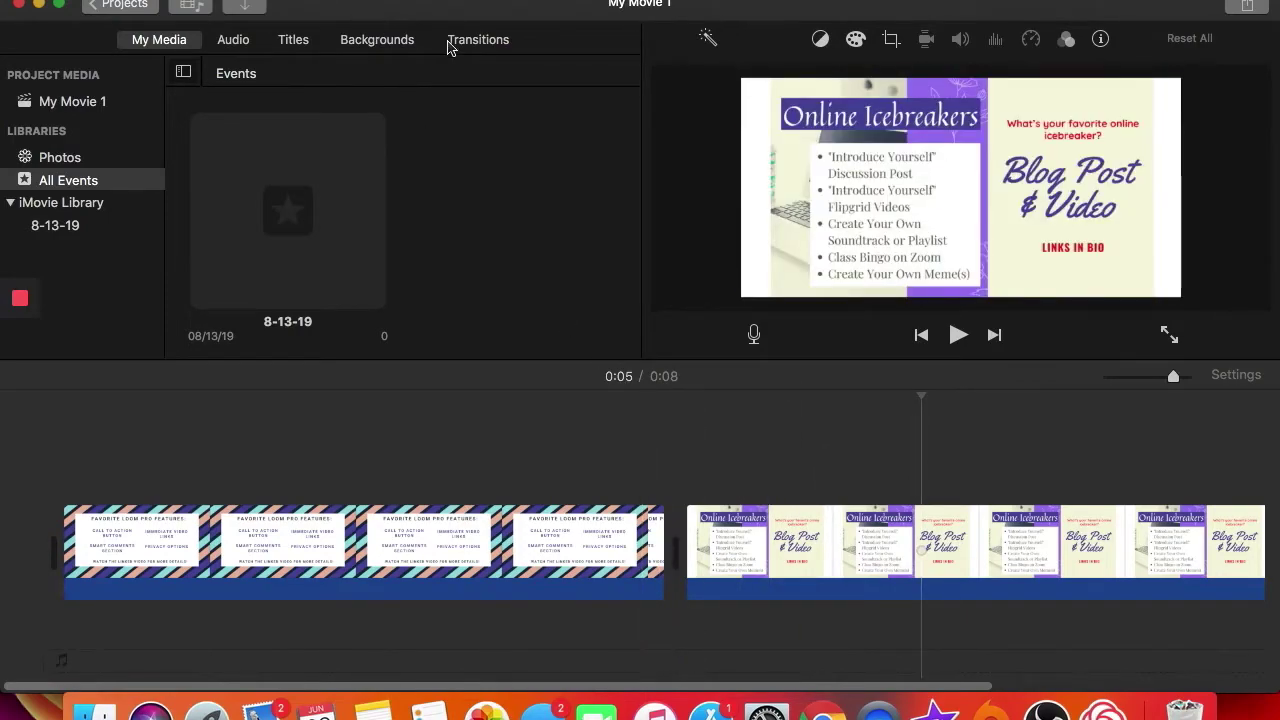
Place a Cross Dissolve transition between the two clips and play it back
{"action": "left_click", "coordinate": [484, 42]}
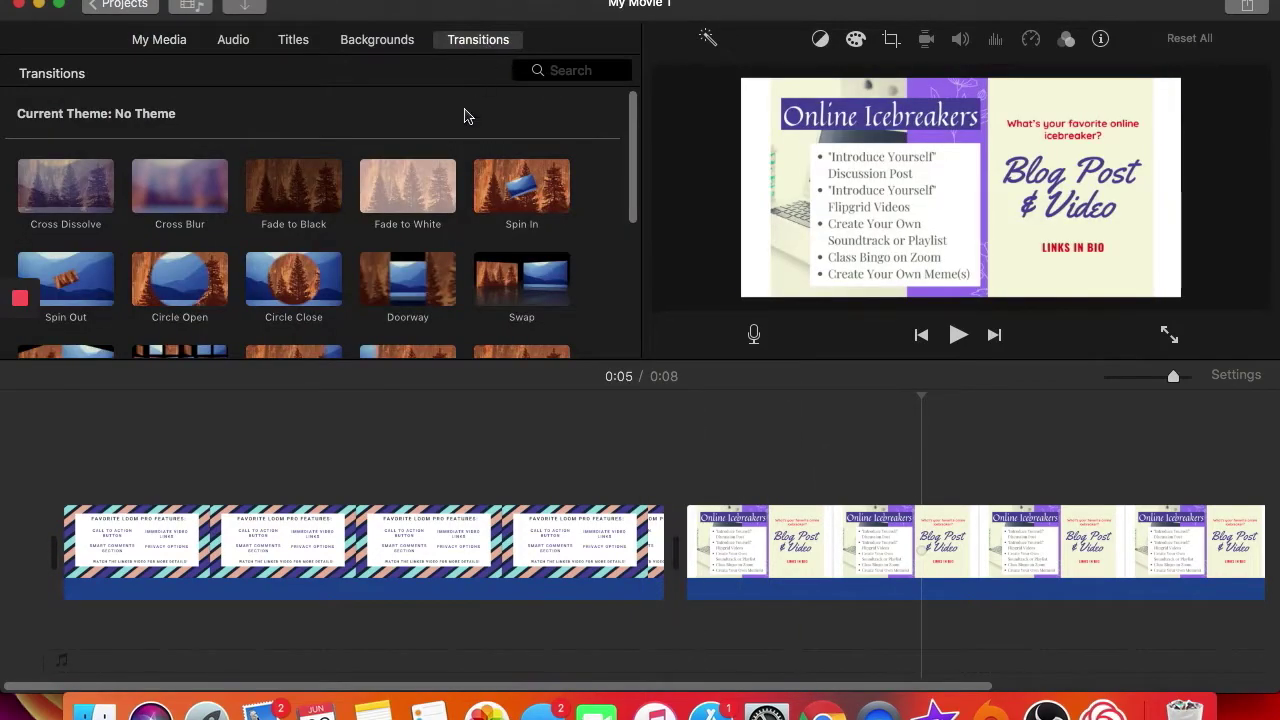
{"action": "scroll", "coordinate": [362, 245], "scroll_direction": "down", "scroll_amount": 5}
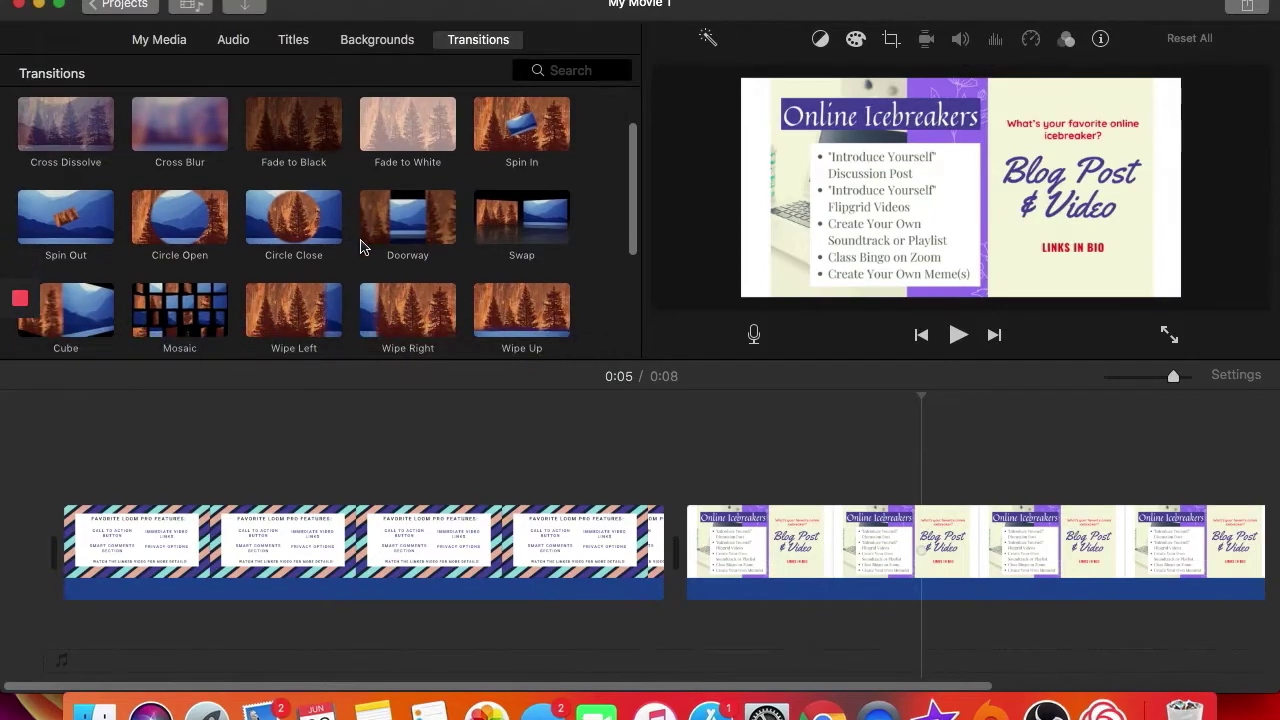
{"action": "scroll", "coordinate": [362, 245], "scroll_direction": "down", "scroll_amount": 2}
{"action": "scroll", "coordinate": [362, 245], "scroll_direction": "up", "scroll_amount": 5}
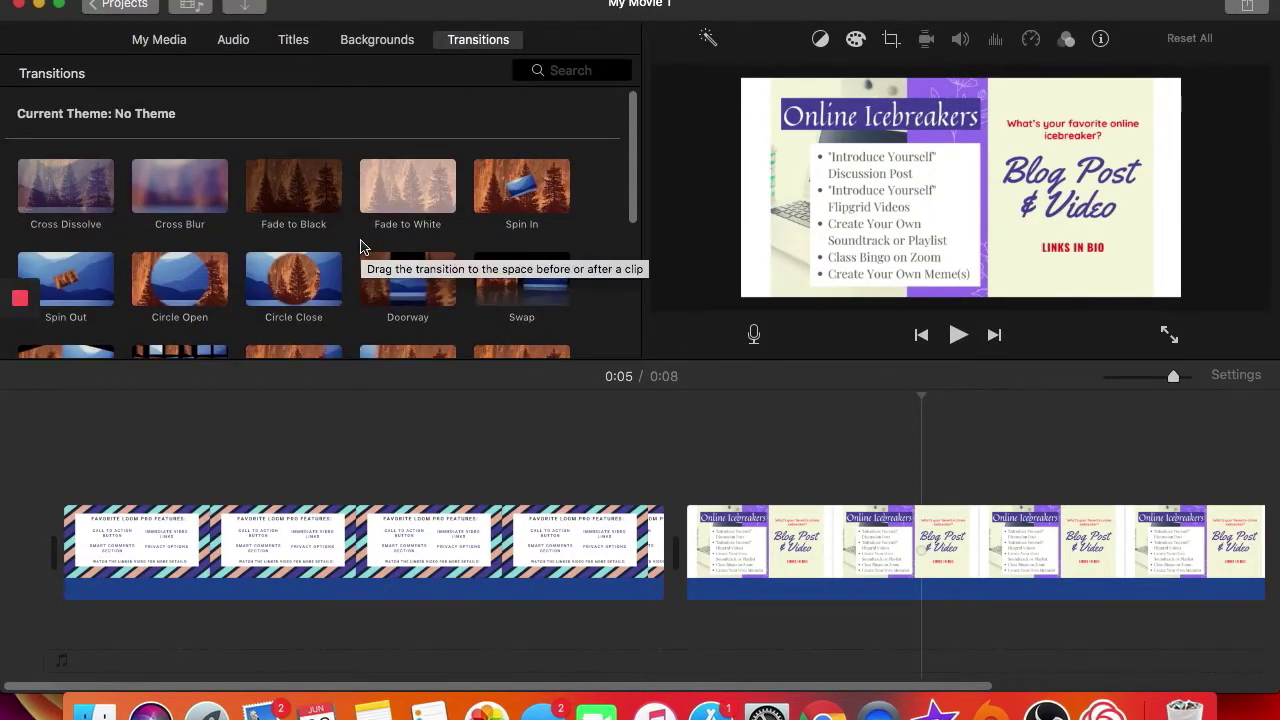
{"action": "left_click_drag", "start_coordinate": [65, 190], "coordinate": [602, 547]}
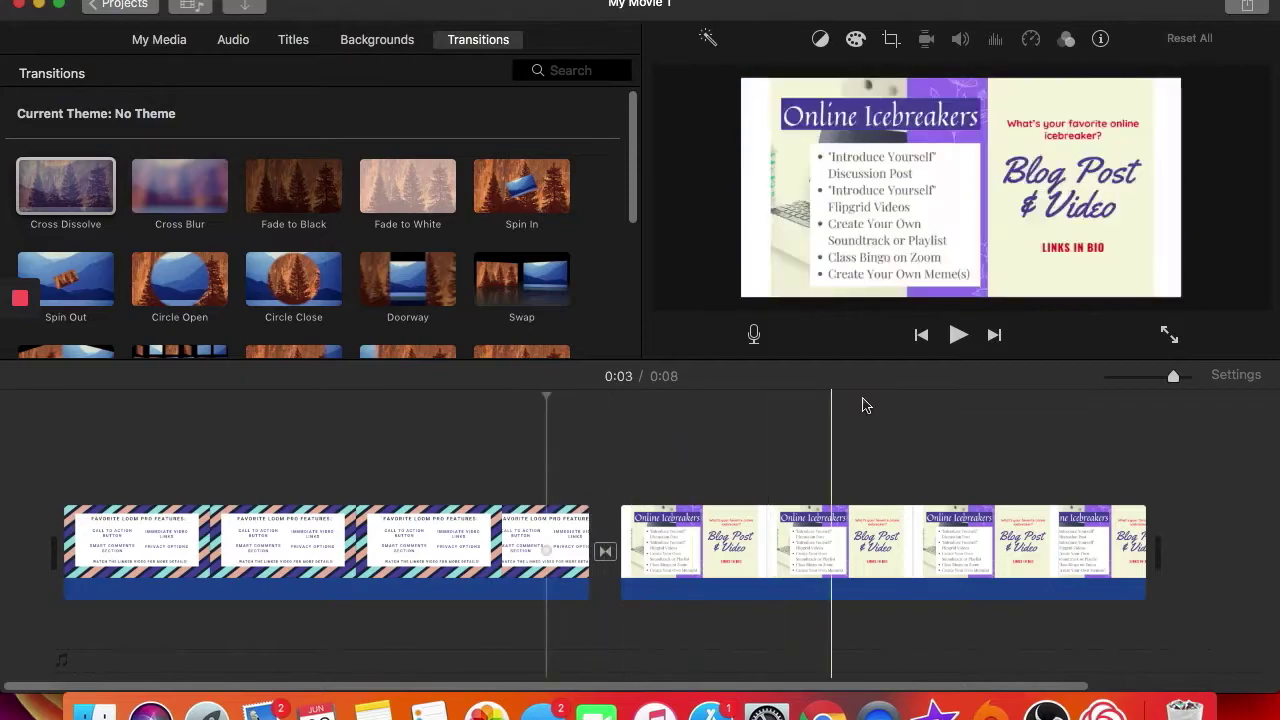
{"action": "left_click", "coordinate": [957, 334]}
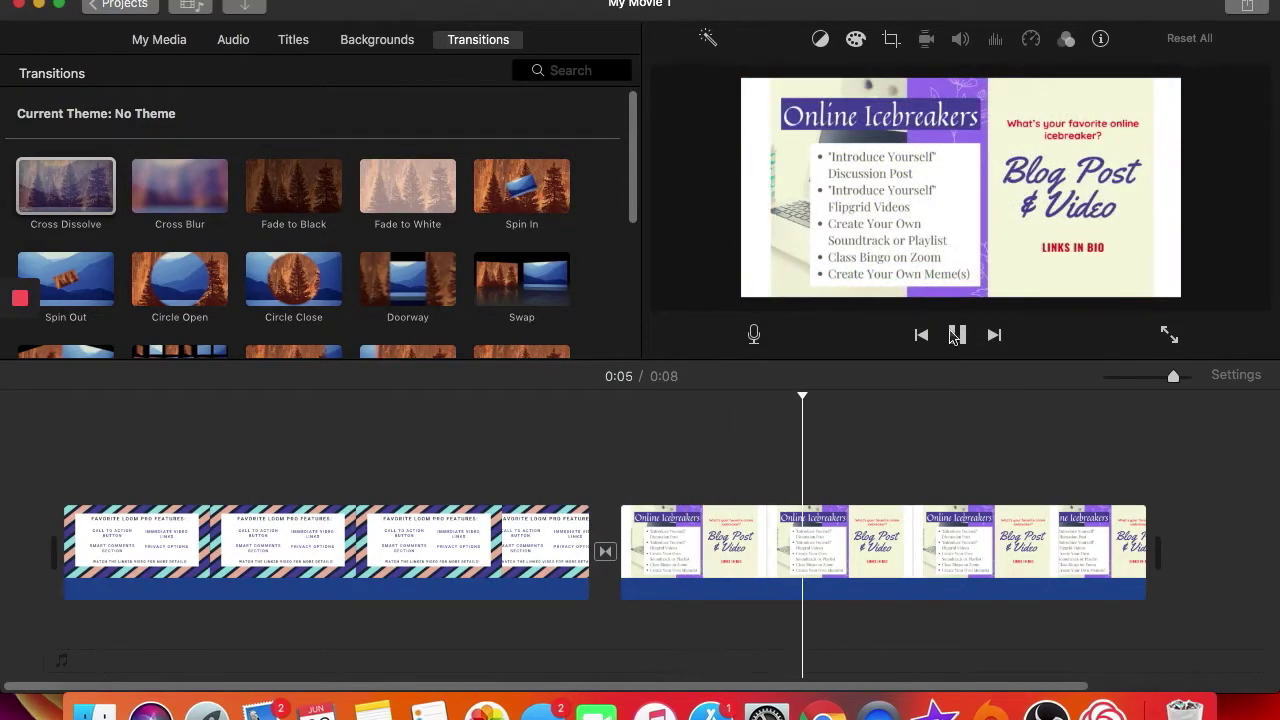
{"action": "left_click", "coordinate": [956, 335]}
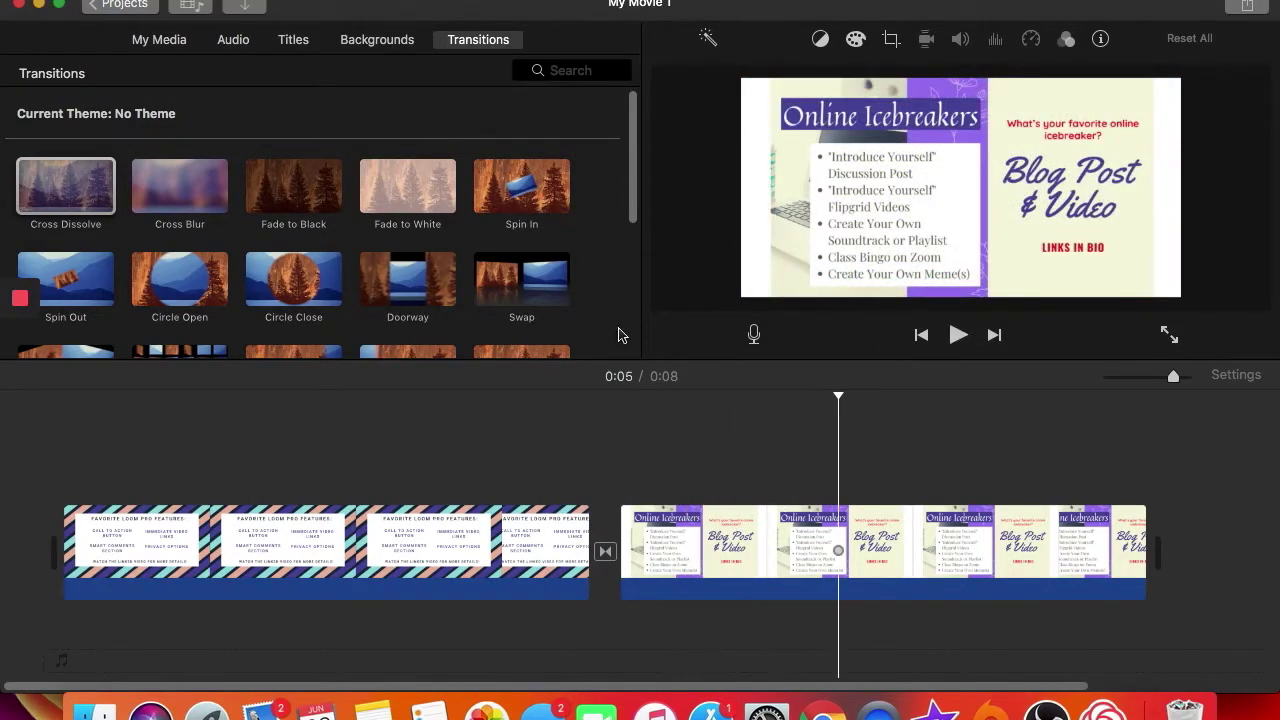
Replace the transition between the two clips with Fade to Black and preview it
{"action": "left_click_drag", "start_coordinate": [300, 192], "coordinate": [606, 553]}
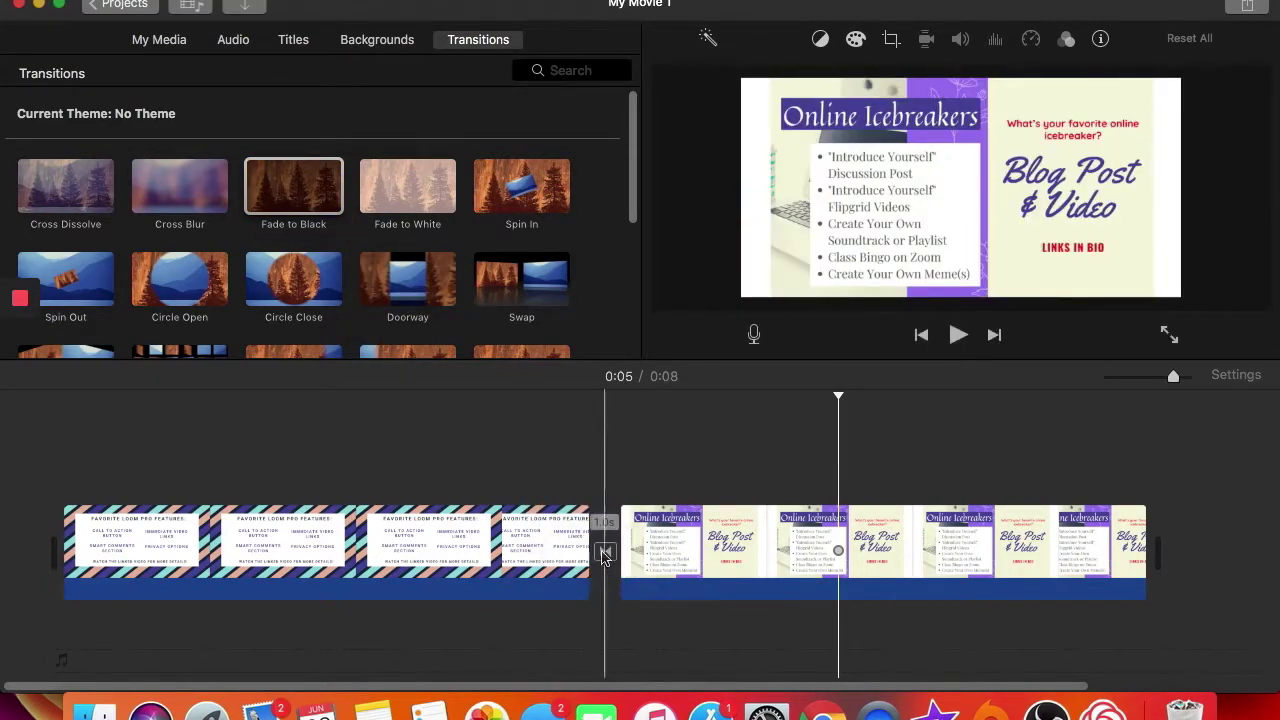
{"action": "left_click", "coordinate": [517, 447]}
{"action": "left_click", "coordinate": [957, 335]}
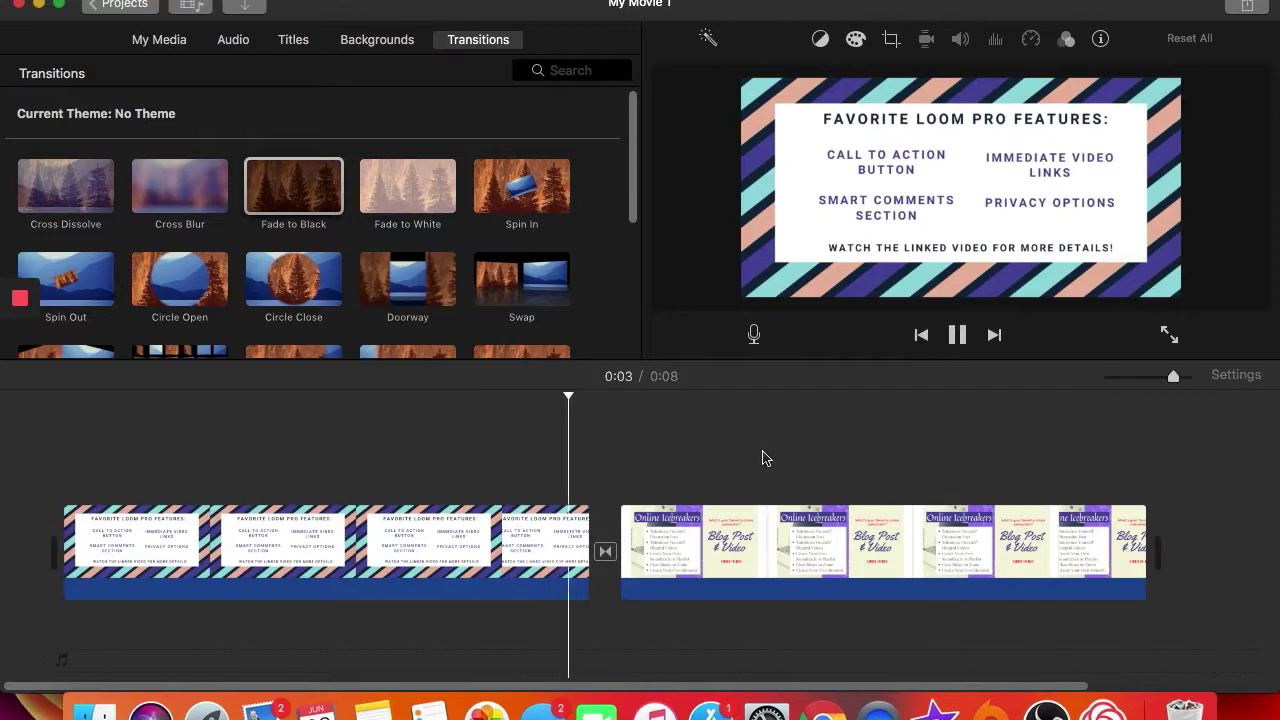
{"action": "left_click", "coordinate": [941, 337]}
Replace the transition between the two clips with Swap and preview it
{"action": "left_click_drag", "start_coordinate": [525, 272], "coordinate": [597, 537]}
{"action": "left_click", "coordinate": [549, 445]}
{"action": "left_click", "coordinate": [955, 337]}
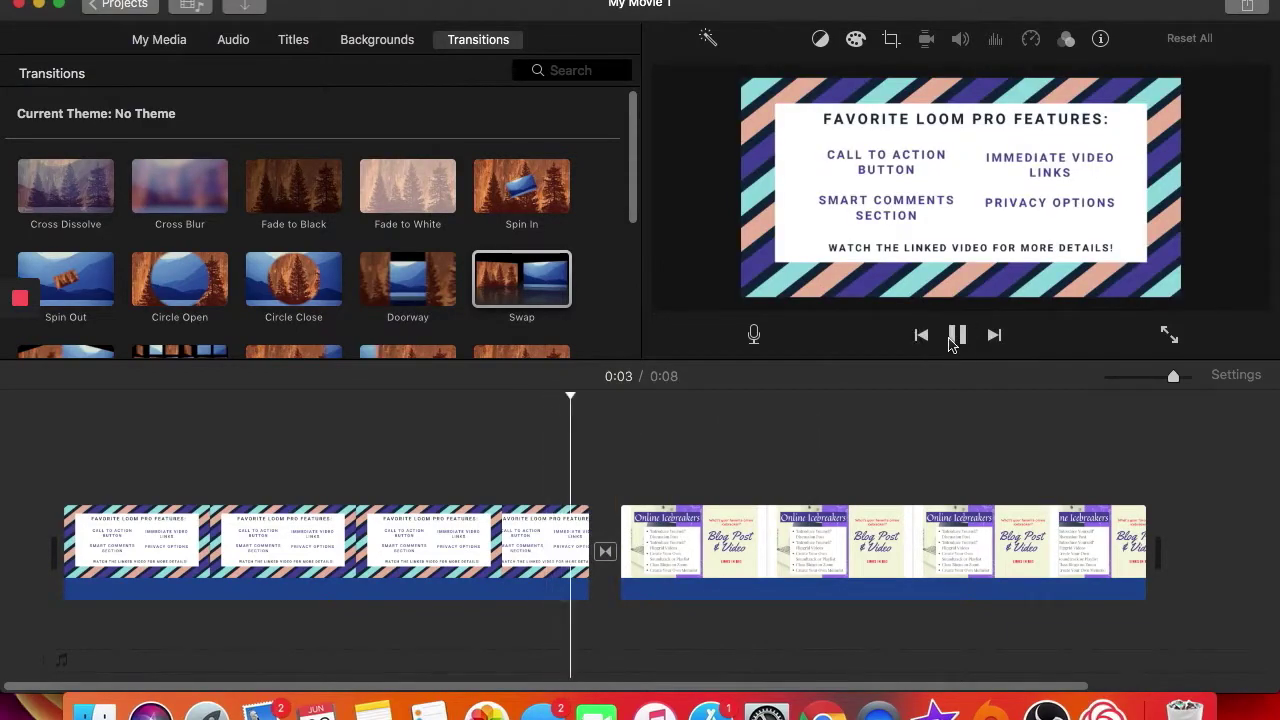
{"action": "left_click", "coordinate": [955, 337]}
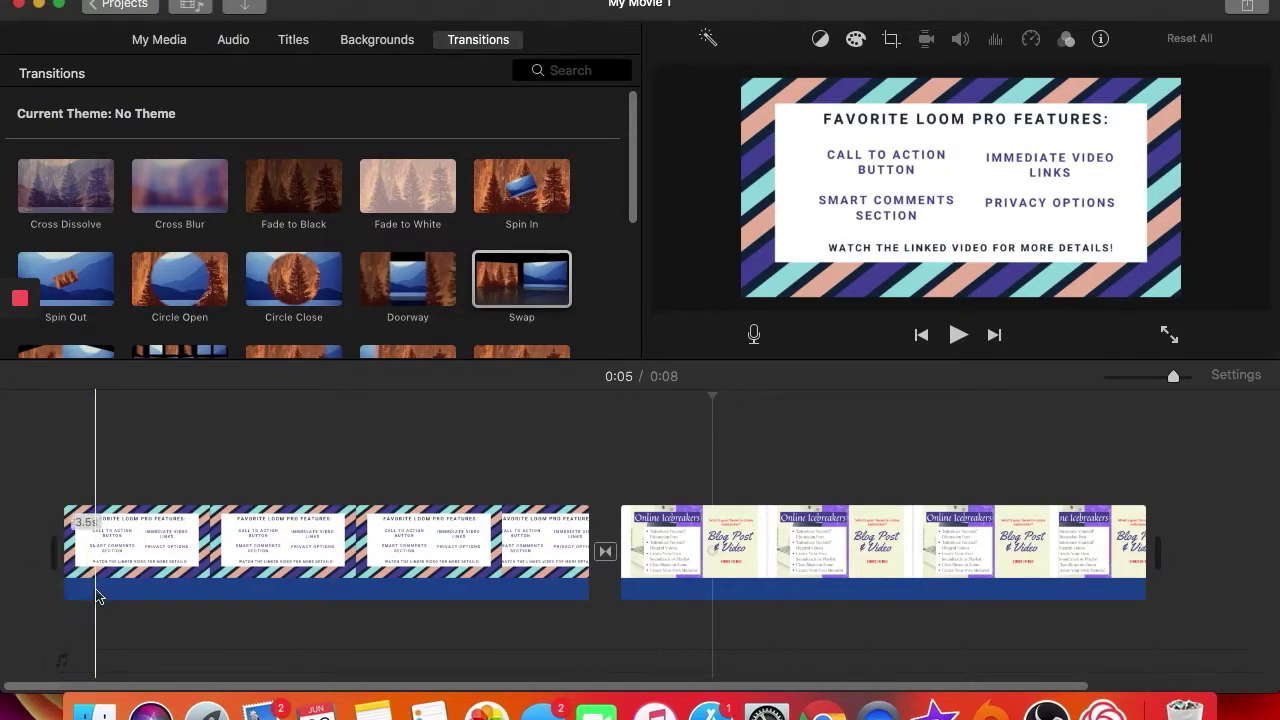
Add the "imovie audio" file from the Documents folder beneath the clips at the timeline's start and close the file window
{"action": "left_click", "coordinate": [88, 715]}
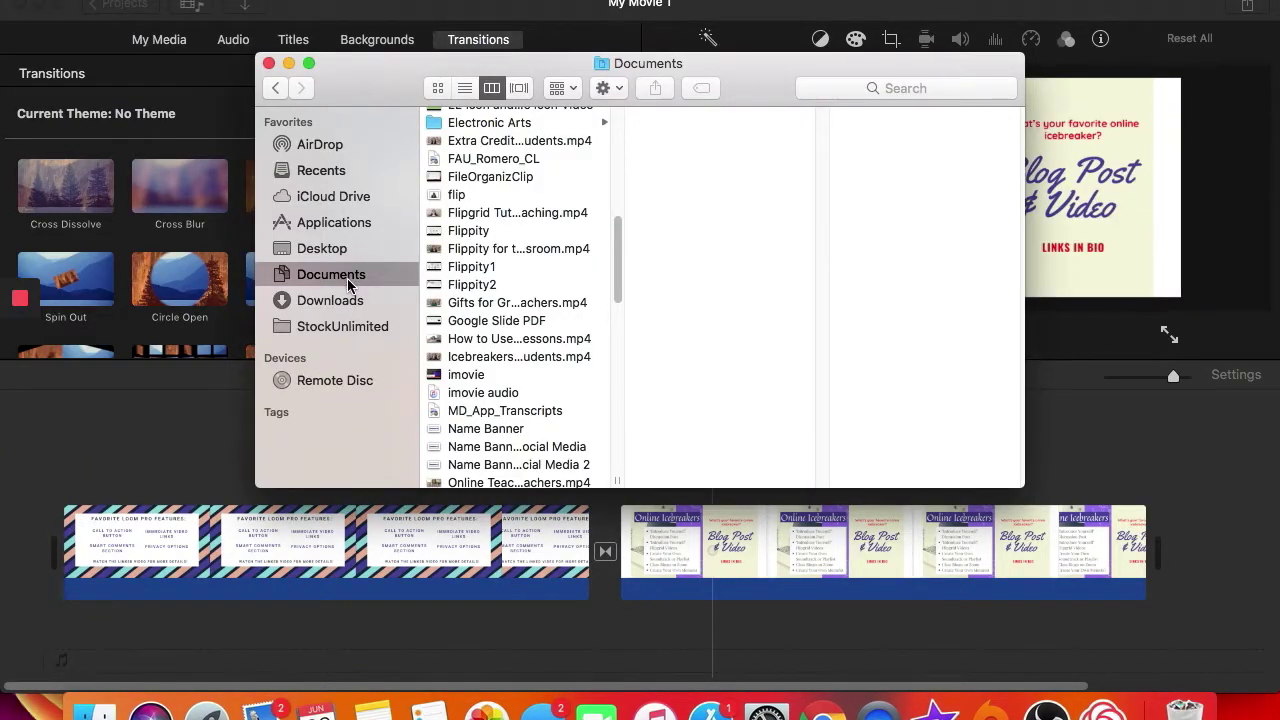
{"action": "left_click", "coordinate": [470, 393]}
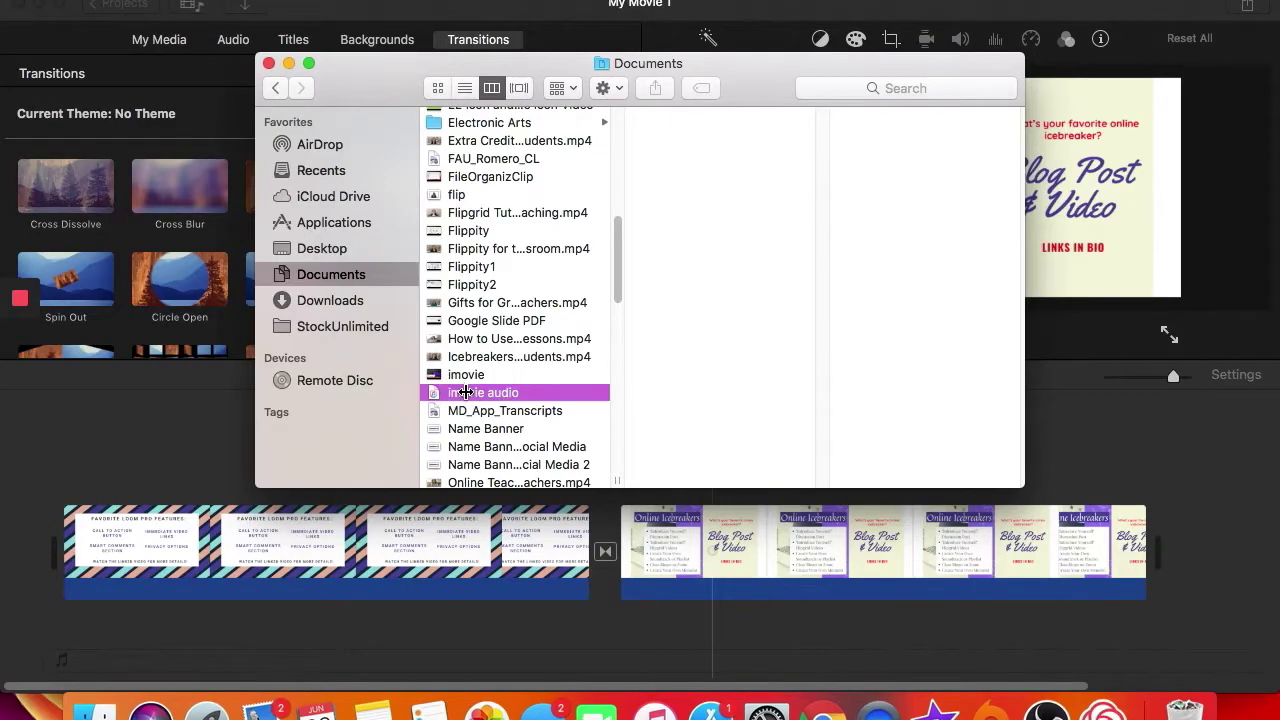
{"action": "left_click_drag", "start_coordinate": [500, 395], "coordinate": [44, 642]}
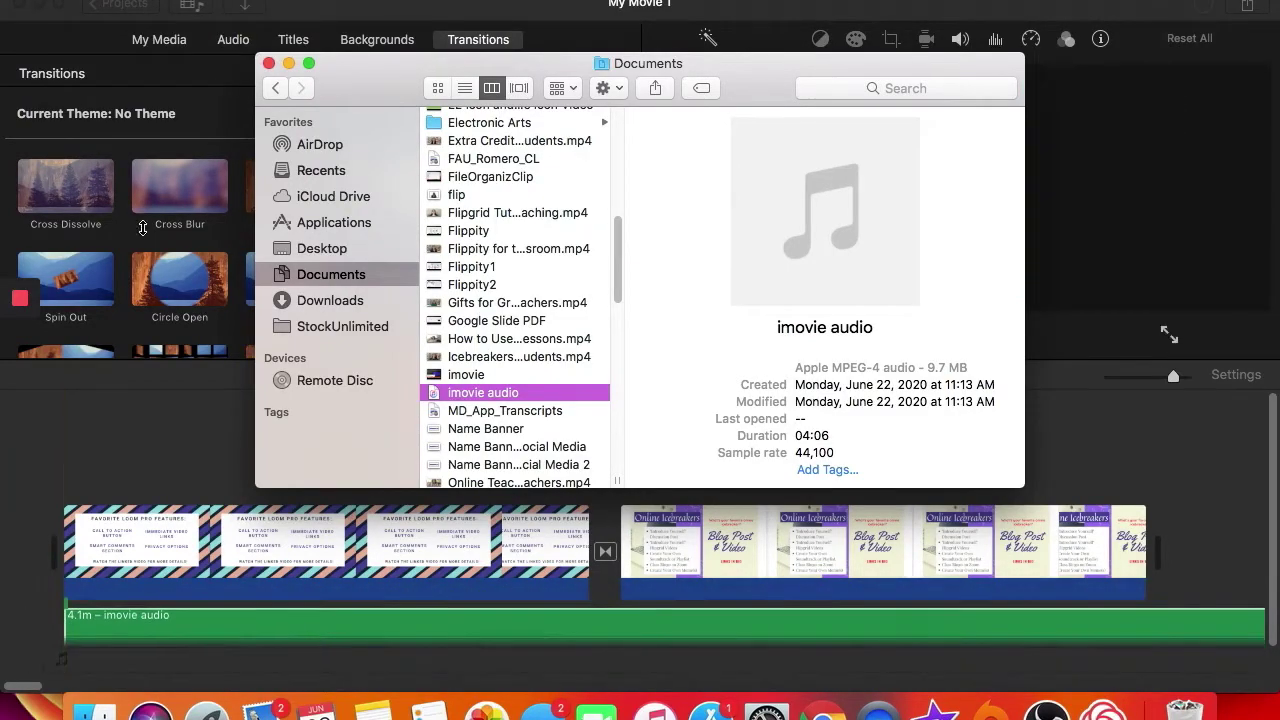
{"action": "left_click", "coordinate": [268, 63]}
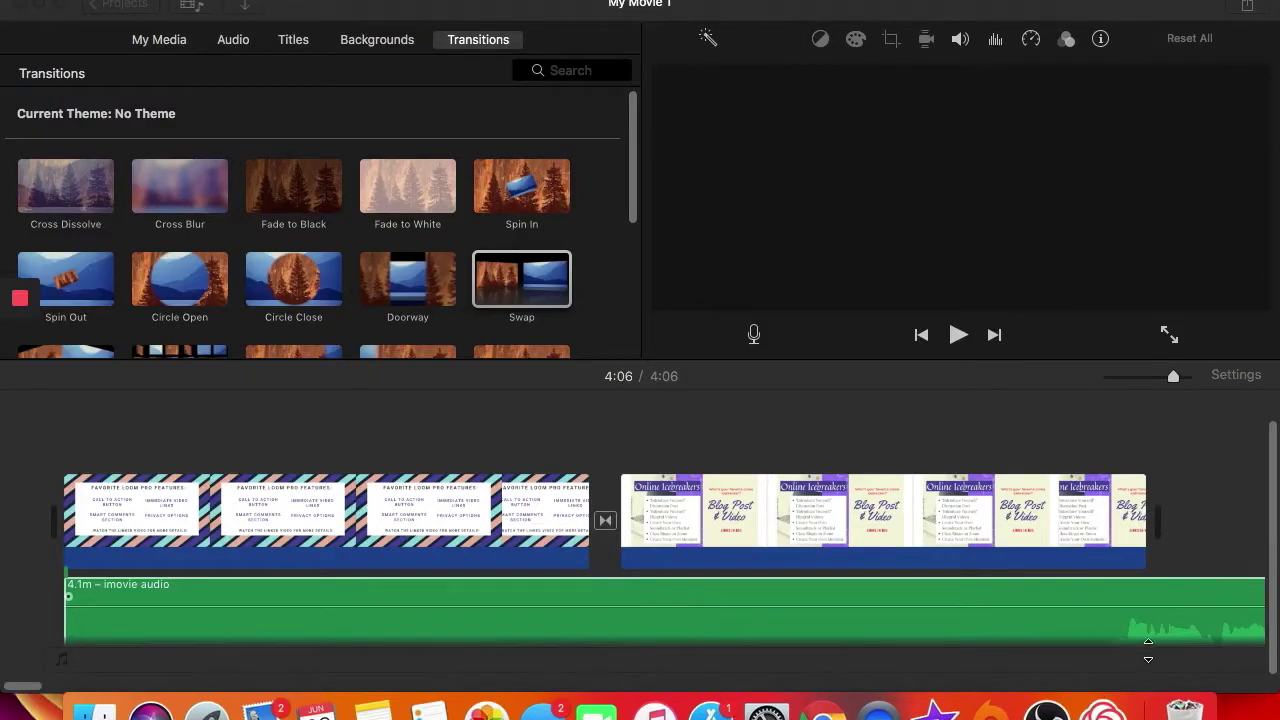
Split the imovie audio clip at about 7.5 seconds, just before its sound begins, and delete the silent first part
{"action": "left_click", "coordinate": [1065, 632]}
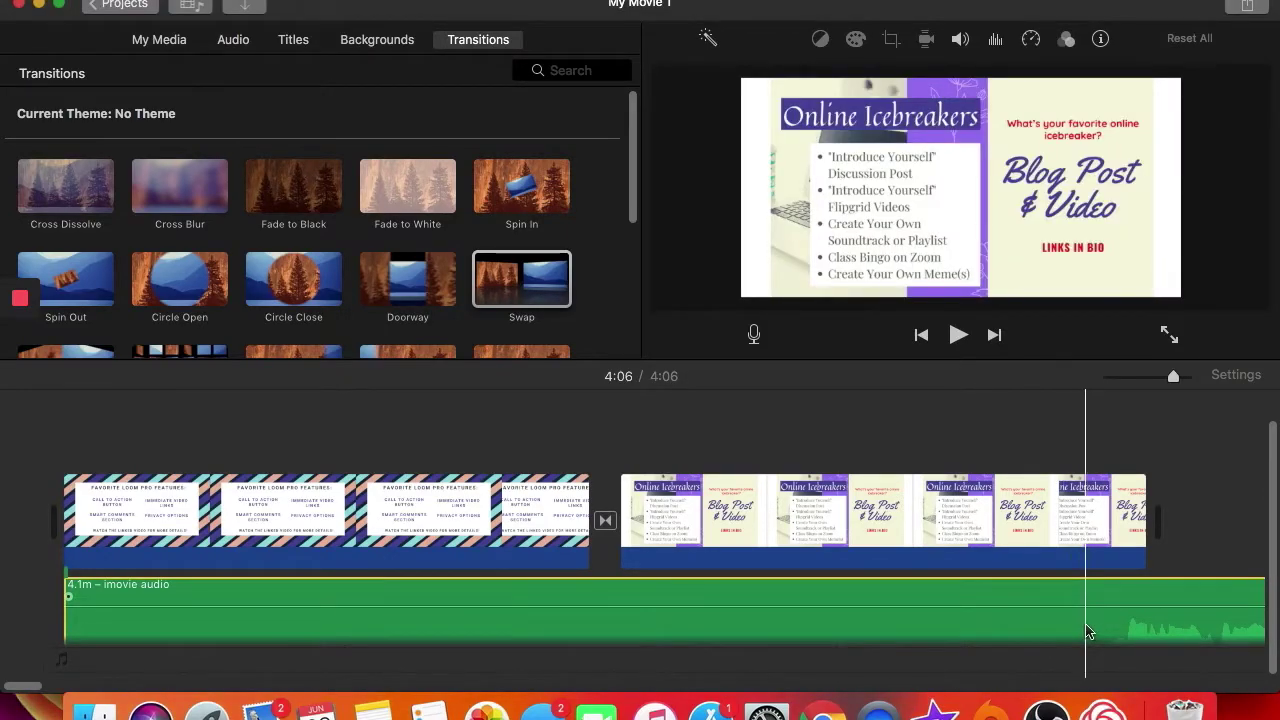
{"action": "left_click", "coordinate": [1078, 627]}
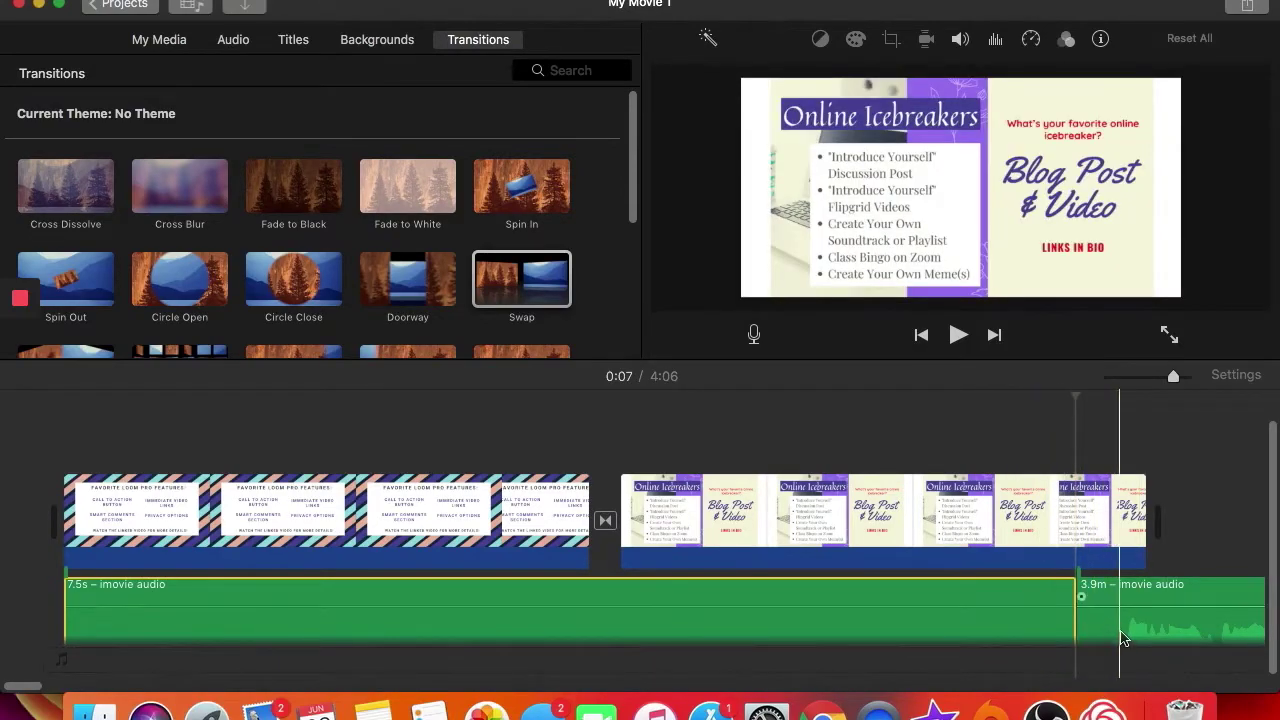
{"action": "key", "text": "Delete"}
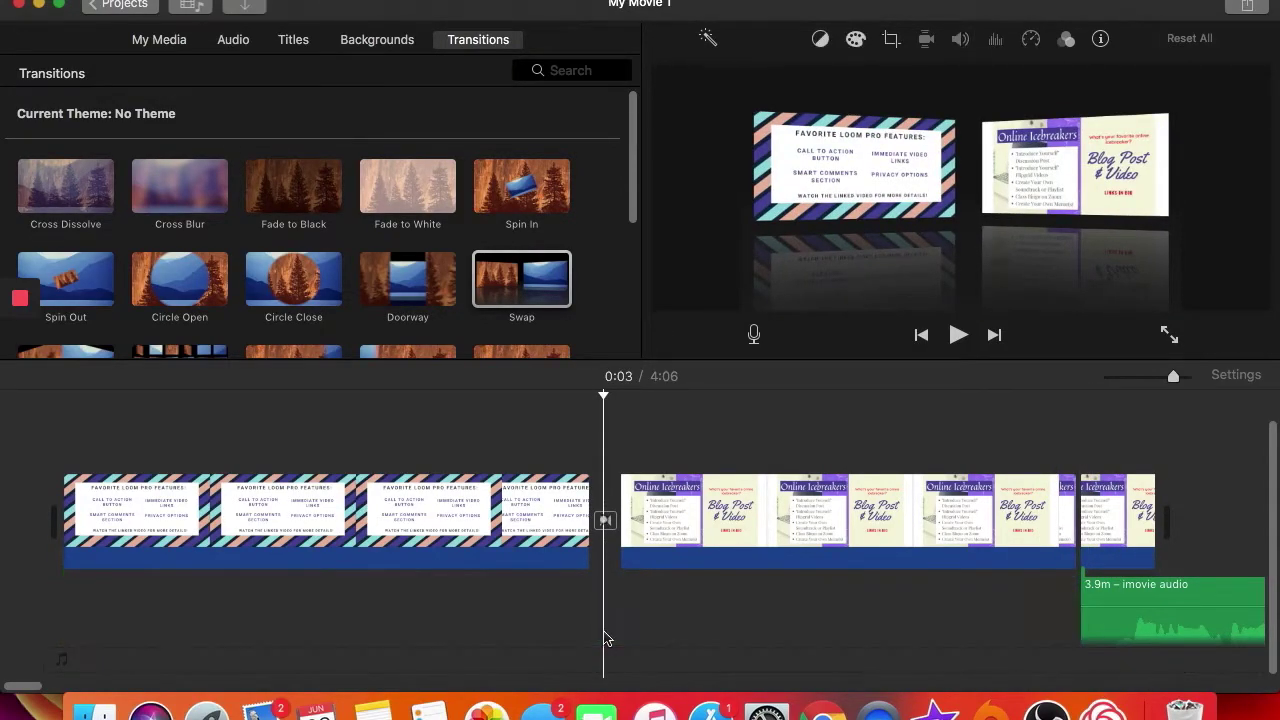
Move the imovie audio clip to the timeline's start beneath the images and delete the leftover 0.5-second piece of the Online Icebreakers image
{"action": "left_click_drag", "start_coordinate": [1175, 628], "coordinate": [160, 648]}
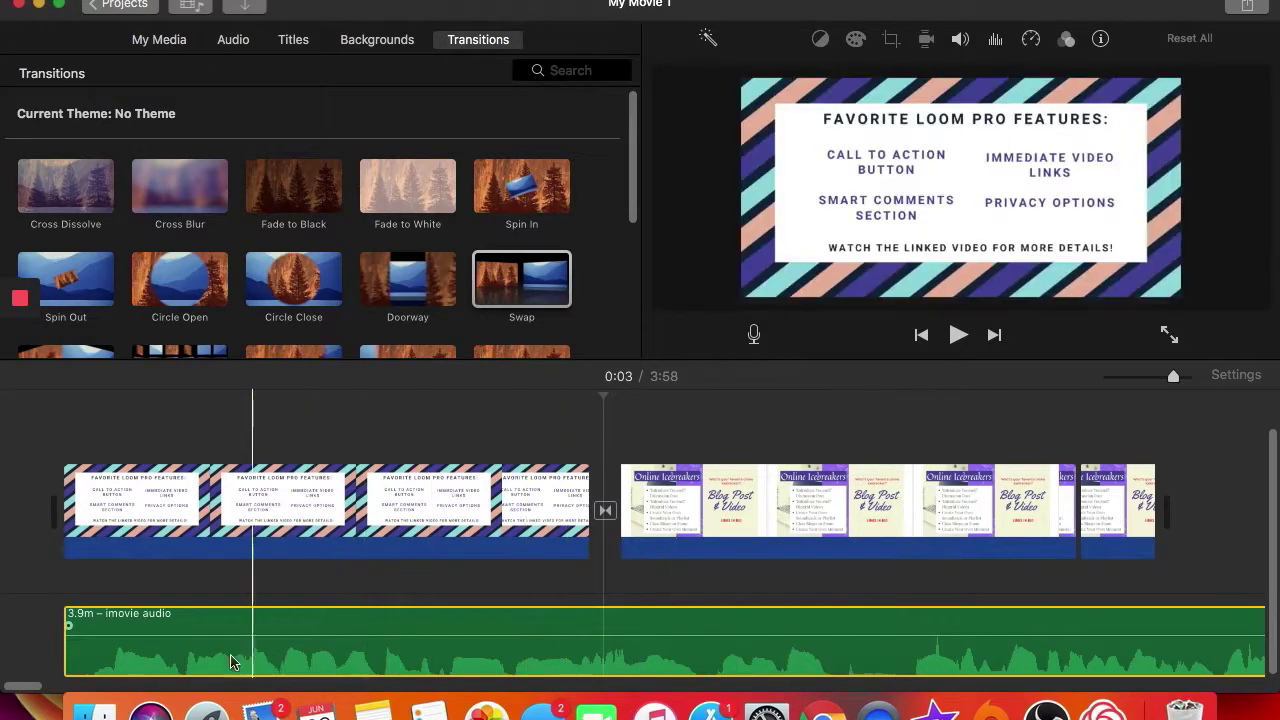
{"action": "left_click_drag", "start_coordinate": [24, 690], "coordinate": [52, 695]}
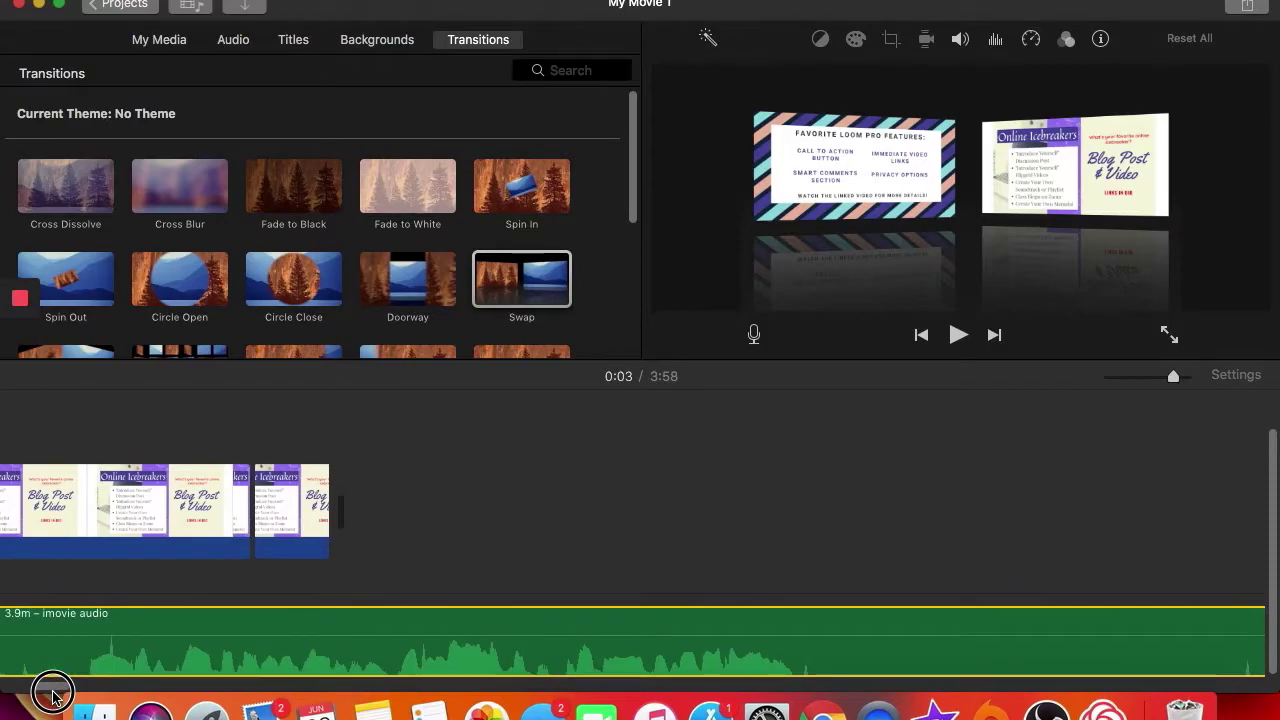
{"action": "left_click", "coordinate": [305, 520]}
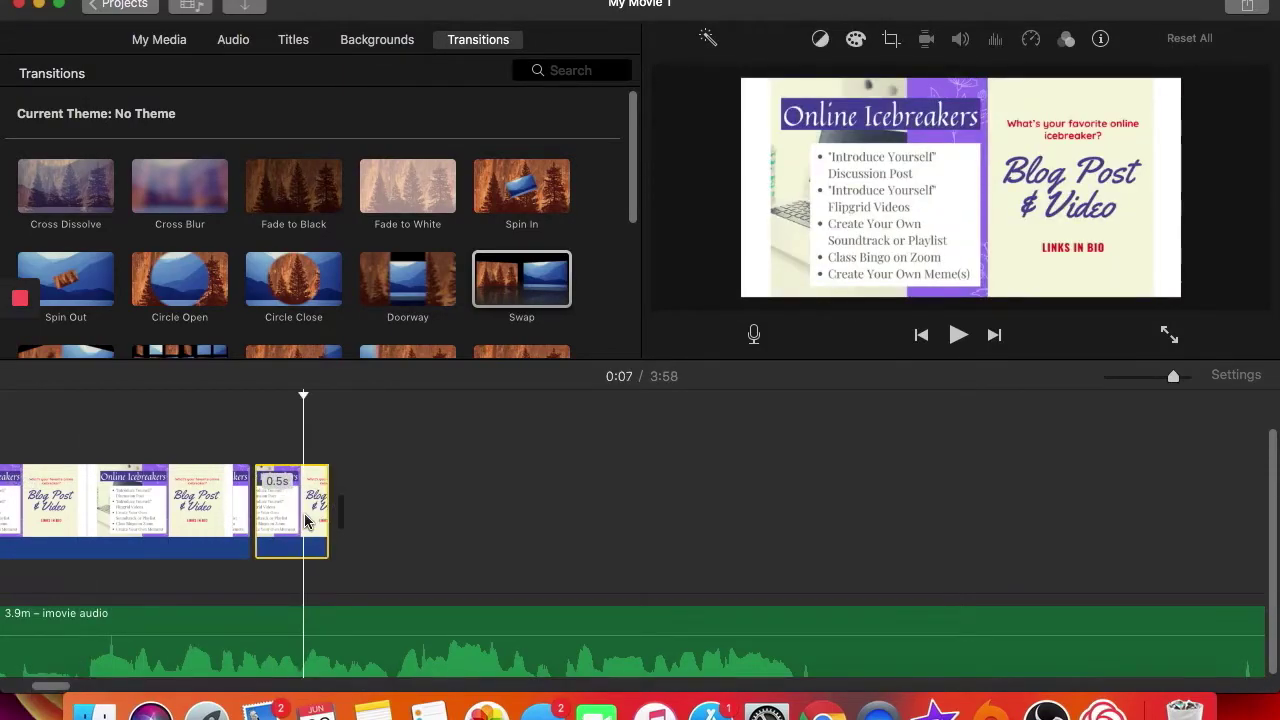
{"action": "key", "text": "Delete"}
Split the imovie audio at about 16 seconds, just before the continuous speech begins, and delete the part before the split
{"action": "left_click_drag", "start_coordinate": [58, 690], "coordinate": [86, 697]}
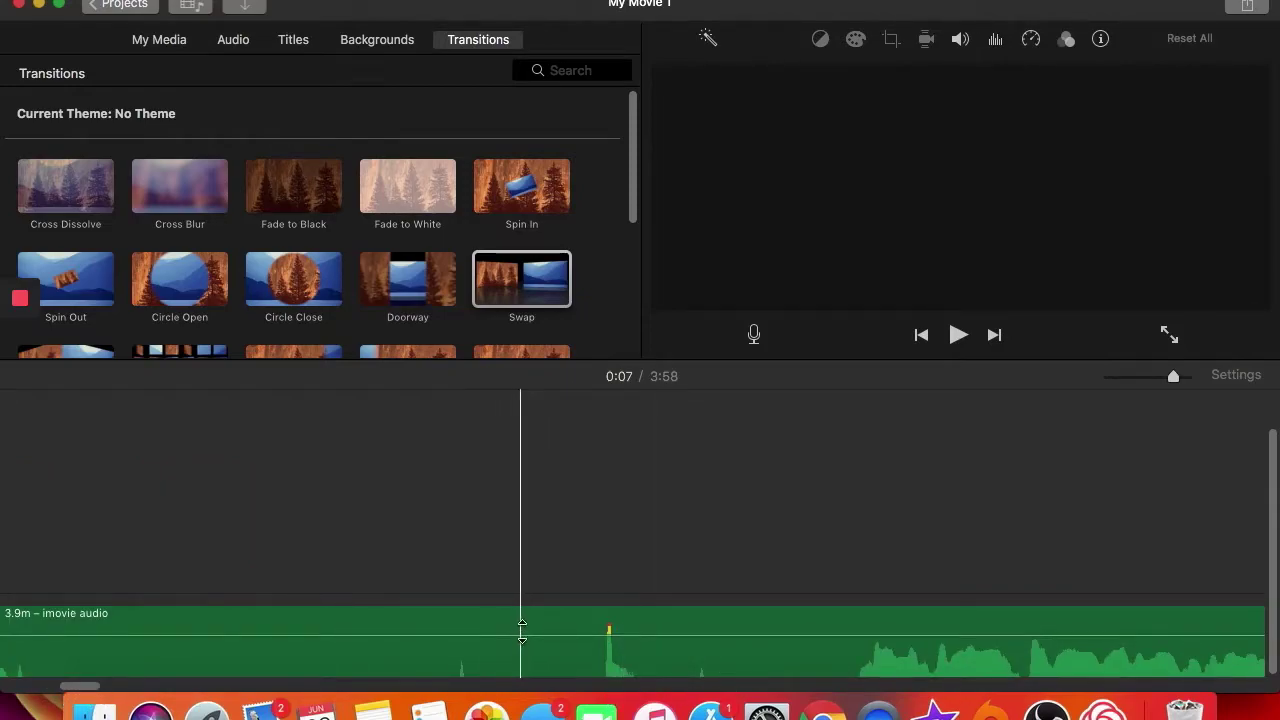
{"action": "mouse_move", "coordinate": [93, 690]}
{"action": "left_mouse_down"}
{"action": "mouse_move", "coordinate": [74, 686]}
{"action": "mouse_move", "coordinate": [90, 687]}
{"action": "left_mouse_up"}
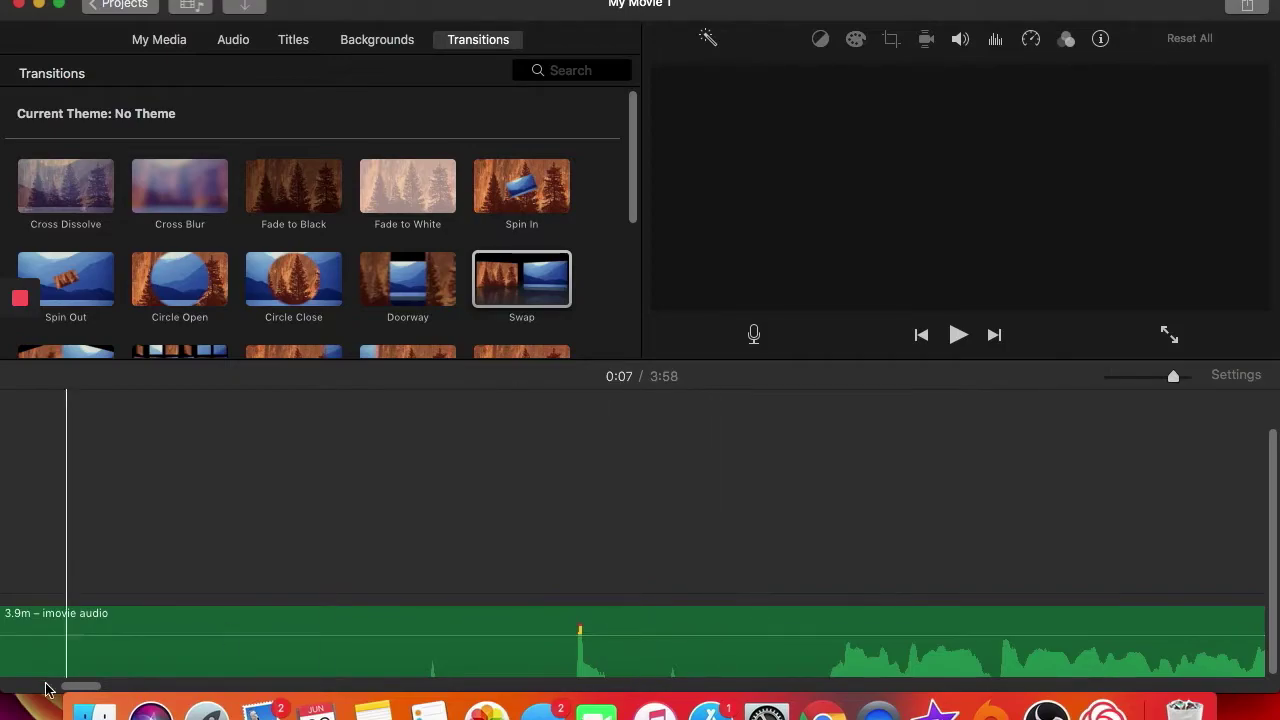
{"action": "left_click", "coordinate": [765, 661]}
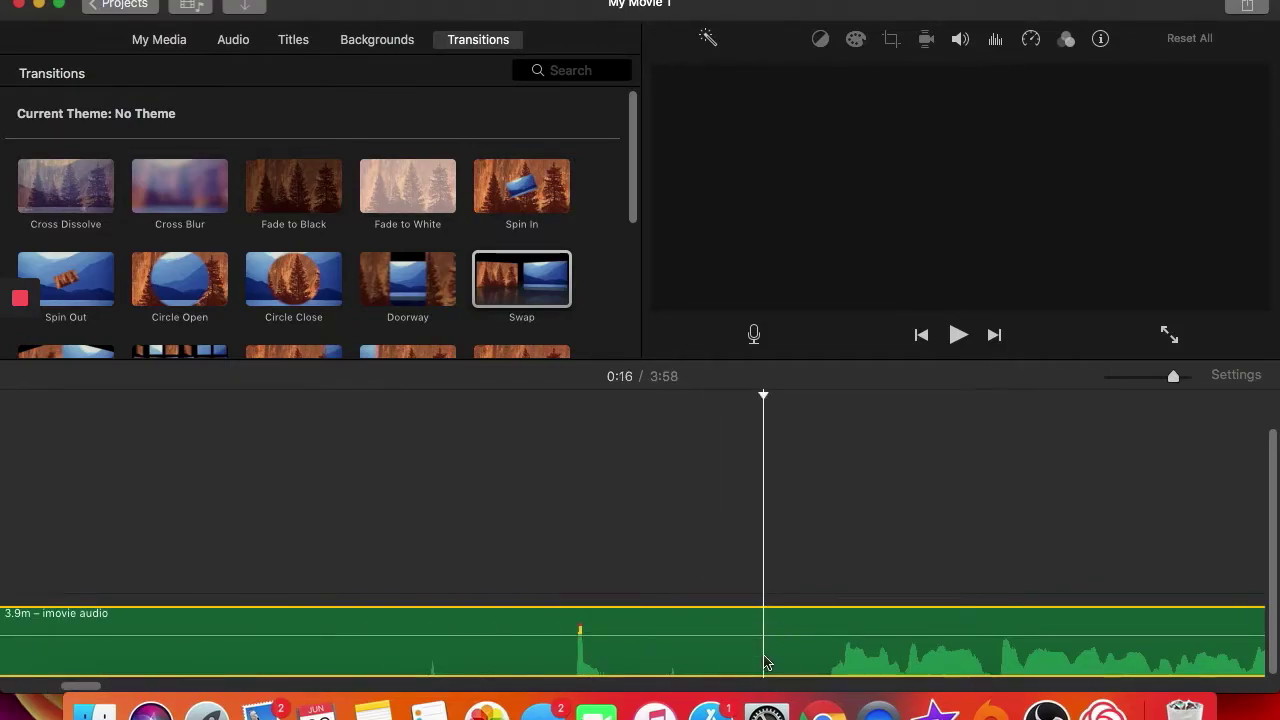
{"action": "key", "text": "super+b"}
{"action": "scroll", "coordinate": [763, 663], "scroll_direction": "right", "scroll_amount": 5}
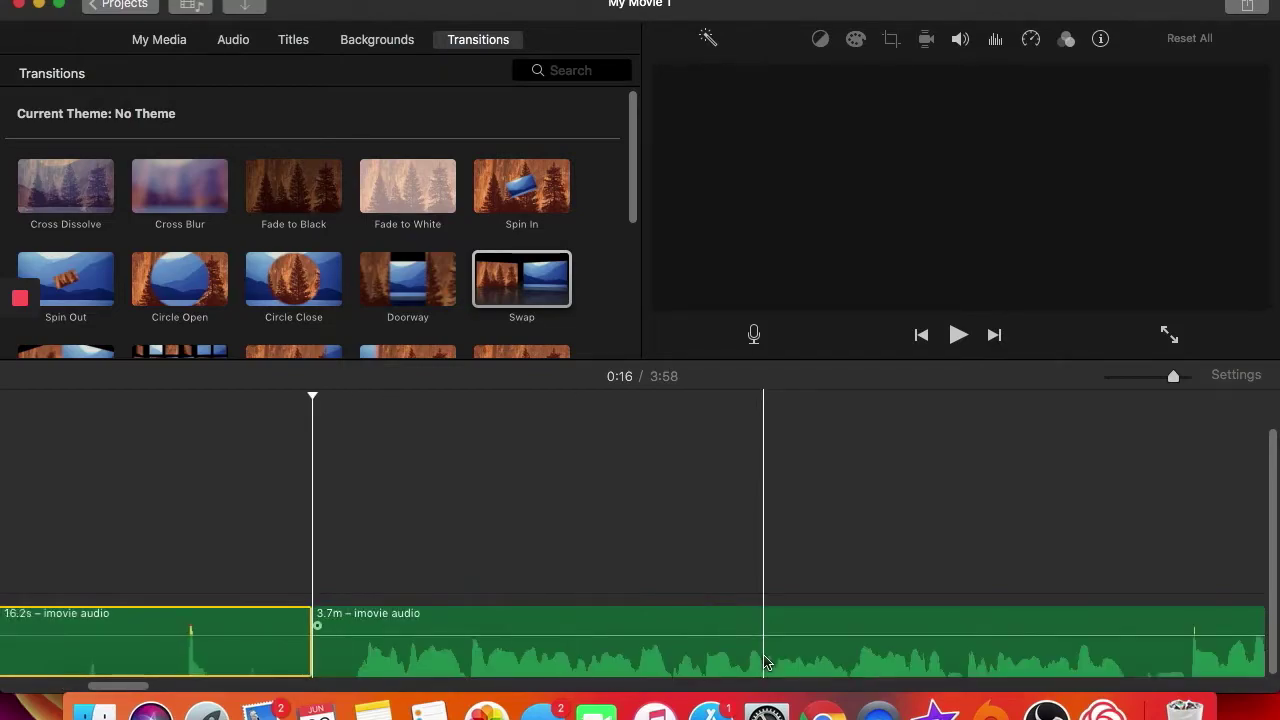
{"action": "left_click", "coordinate": [123, 625]}
{"action": "key", "text": "Delete"}
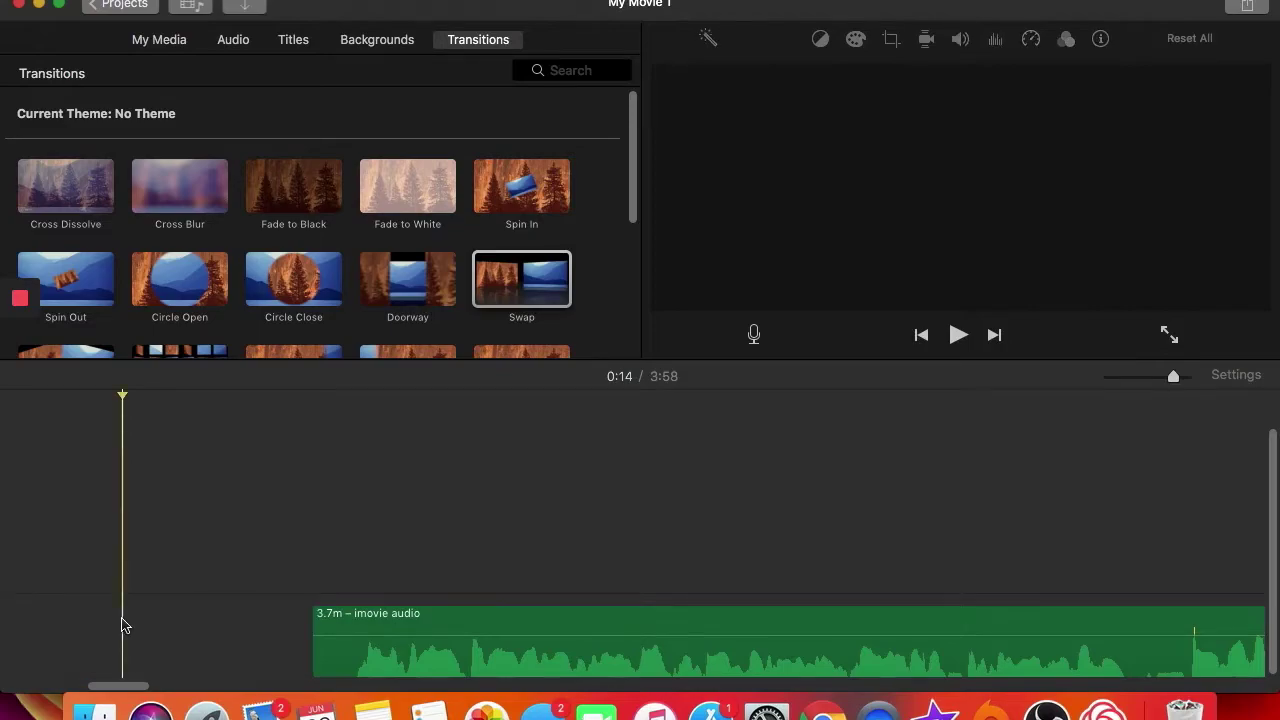
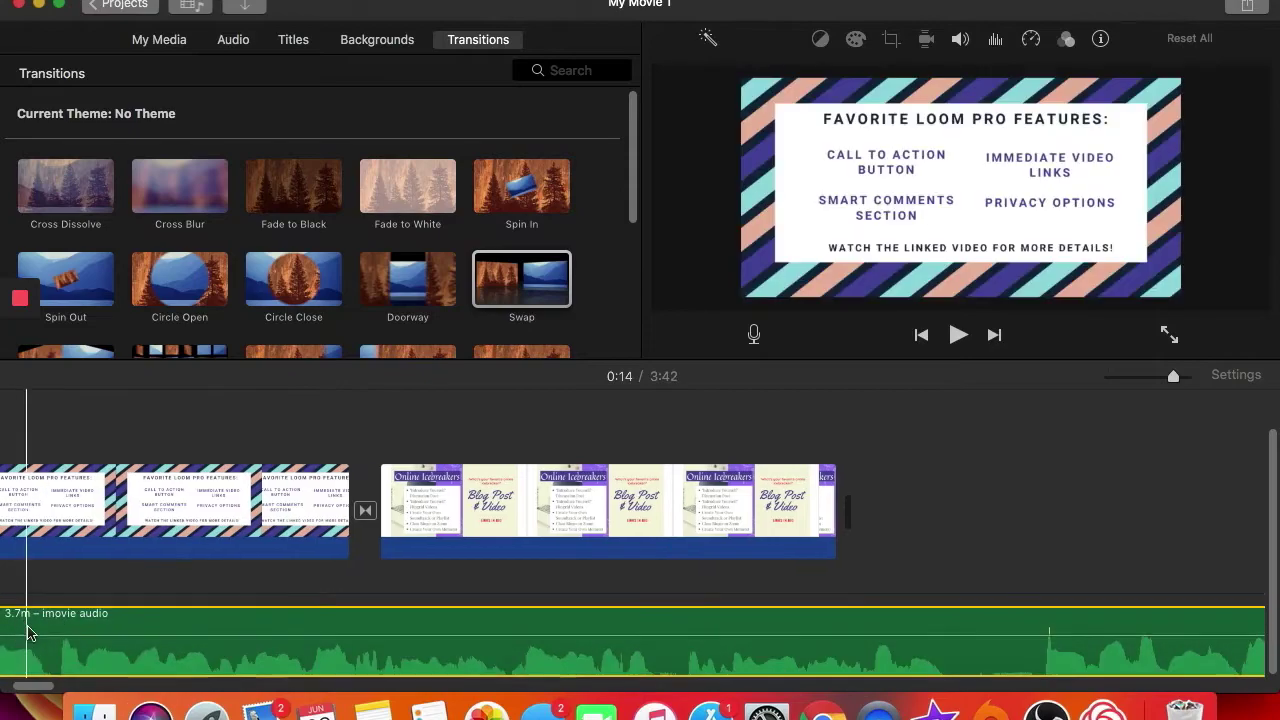
Place the remaining imovie audio at the timeline's start with its short silent opening trimmed off
{"action": "scroll", "coordinate": [205, 632], "scroll_direction": "left", "scroll_amount": 5}
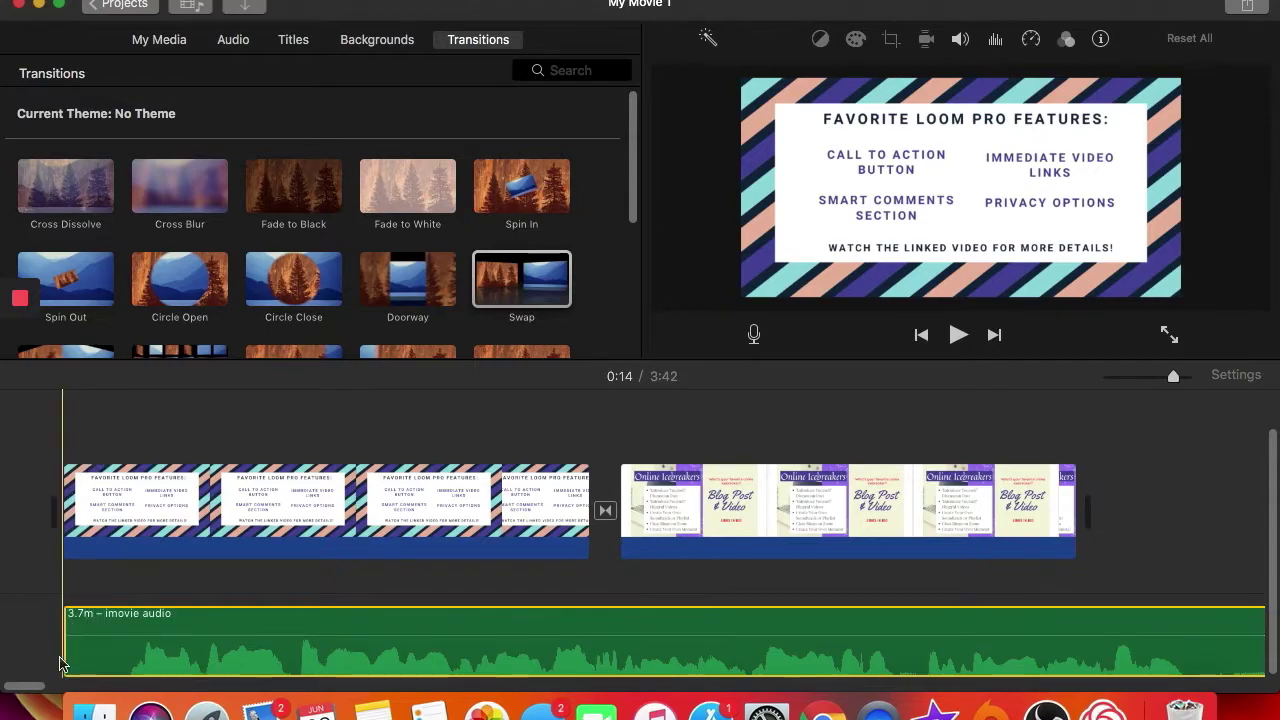
{"action": "left_click_drag", "start_coordinate": [62, 661], "coordinate": [113, 660]}
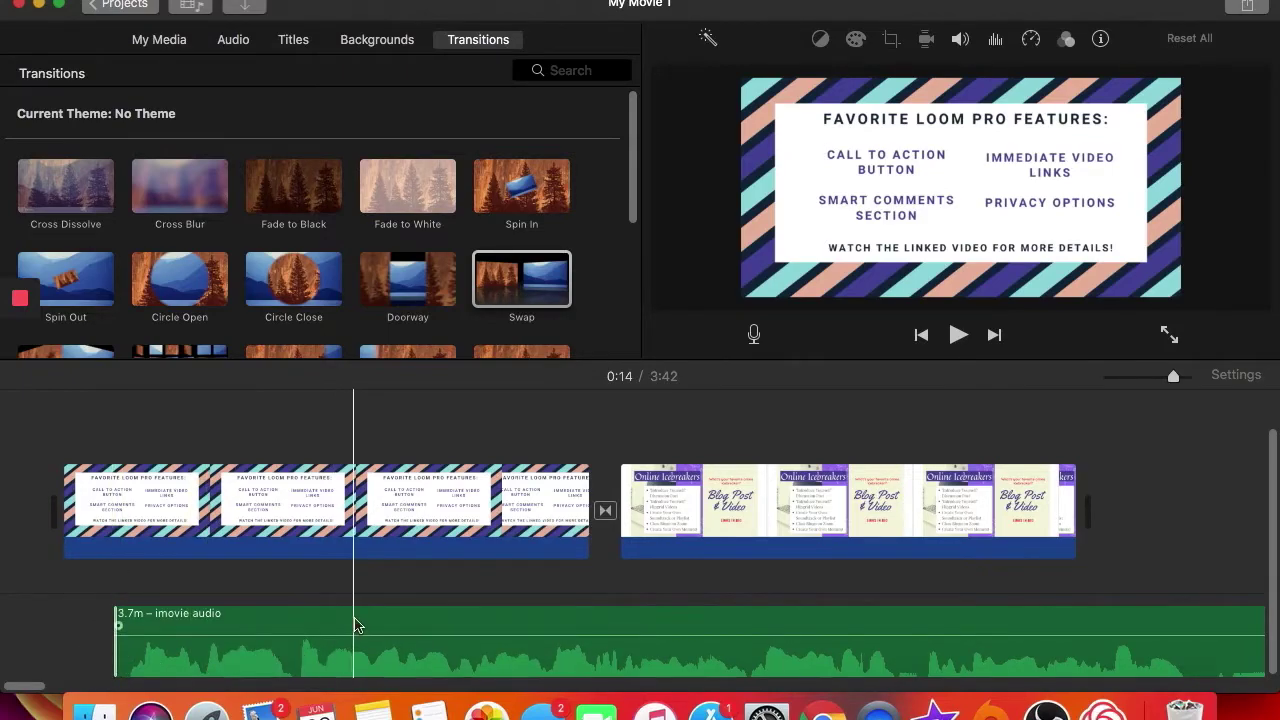
{"action": "left_click", "coordinate": [284, 634]}
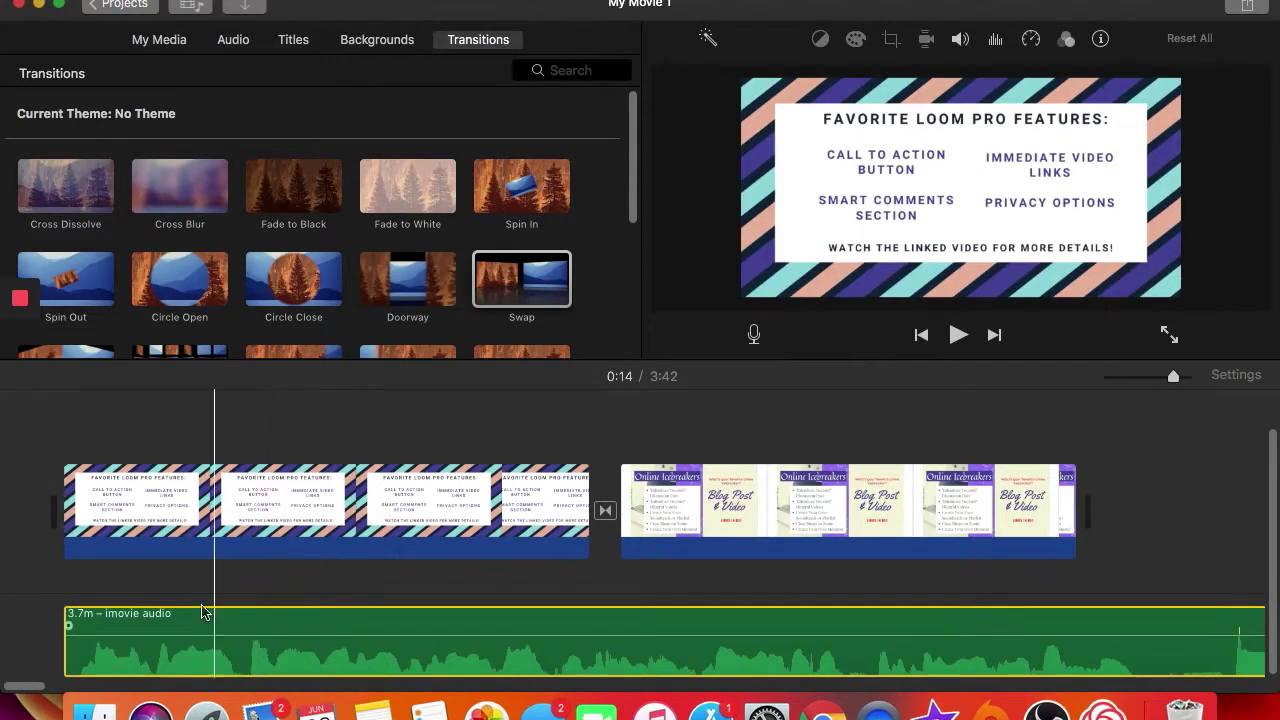
{"action": "mouse_move", "coordinate": [99, 630]}
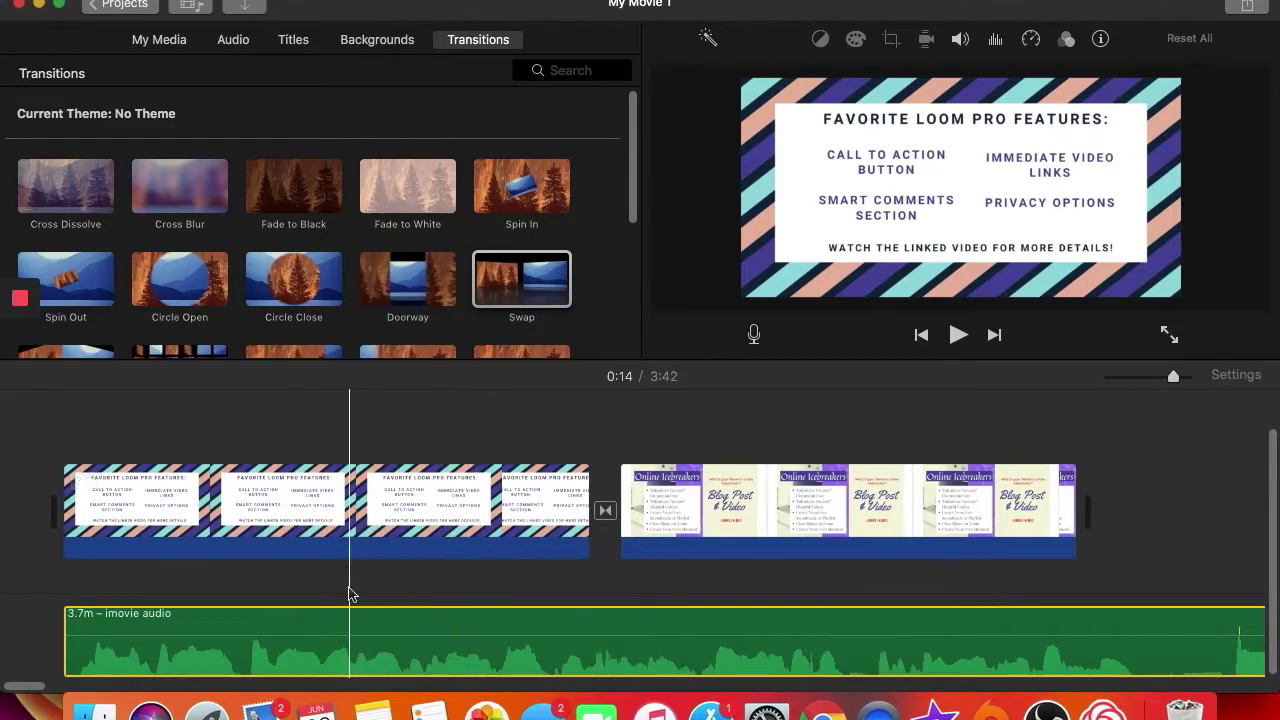
Split the imovie audio at about 1:58 and again just before the sound resumes, and delete the silent 10.8-second section between
{"action": "left_click_drag", "start_coordinate": [32, 688], "coordinate": [629, 703]}
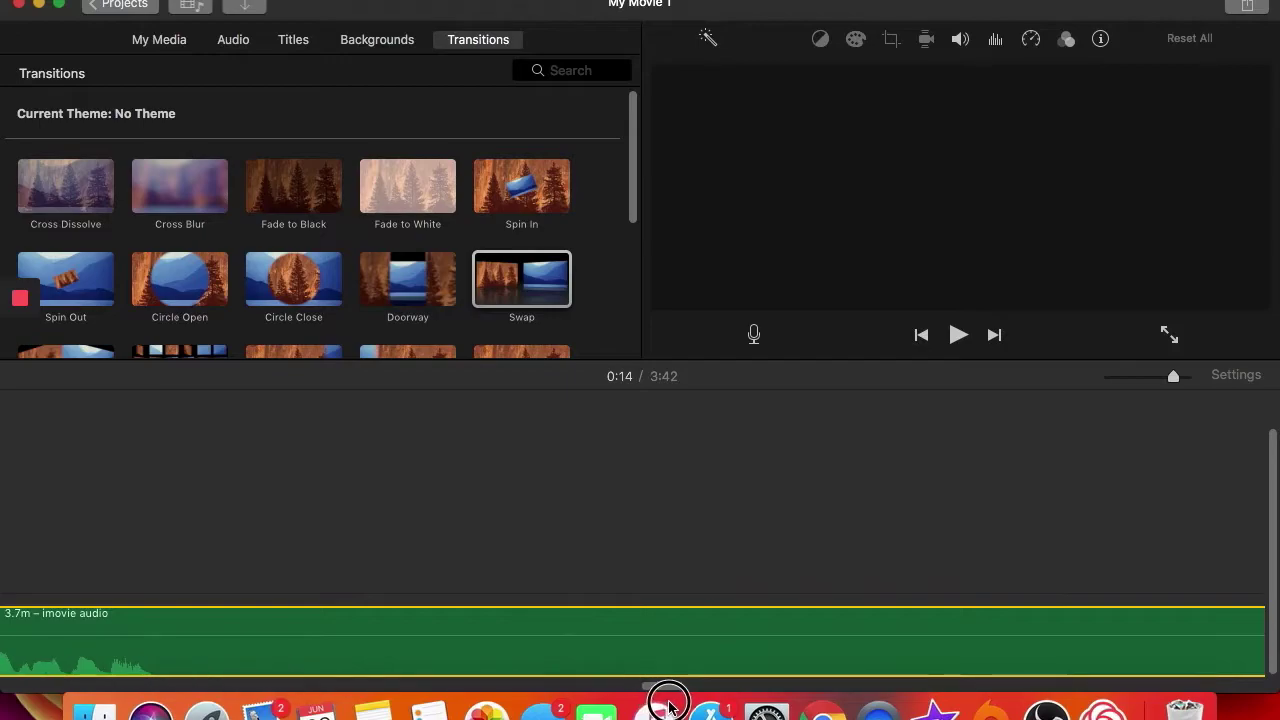
{"action": "left_click_drag", "start_coordinate": [693, 700], "coordinate": [652, 686]}
{"action": "left_click", "coordinate": [522, 656]}
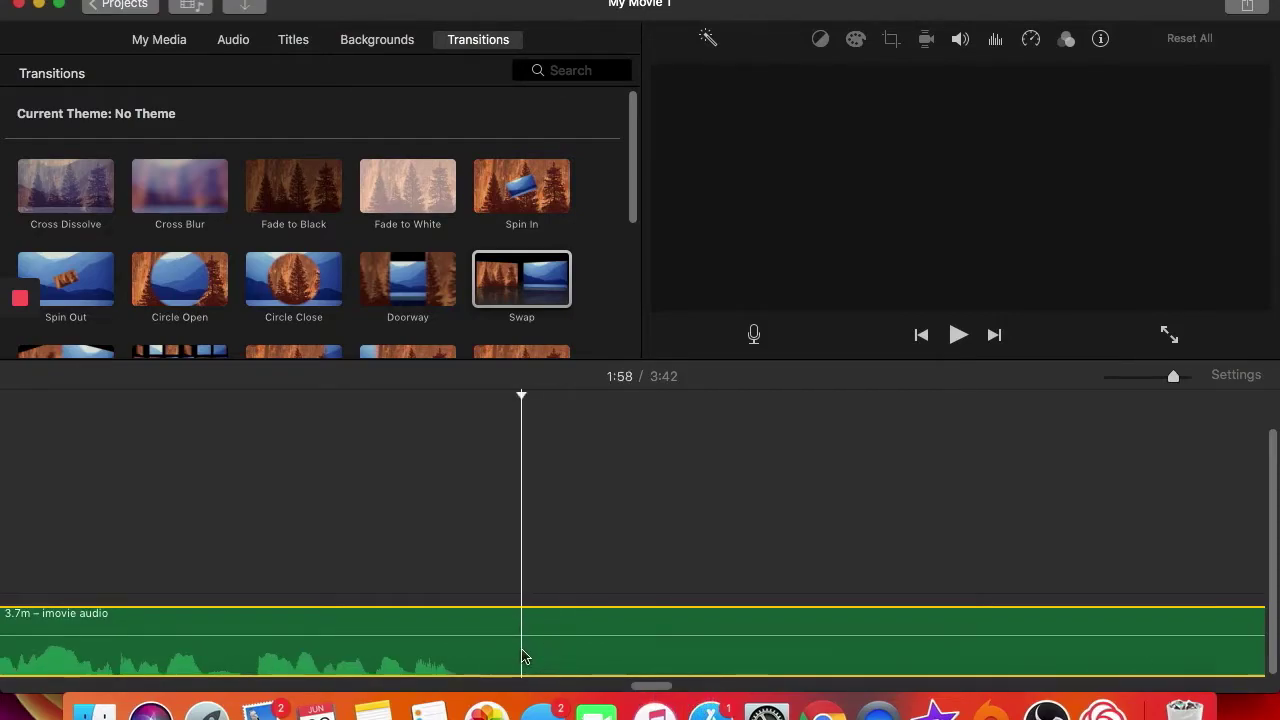
{"action": "key", "text": "super+b"}
{"action": "scroll", "coordinate": [629, 669], "scroll_direction": "right", "scroll_amount": 10}
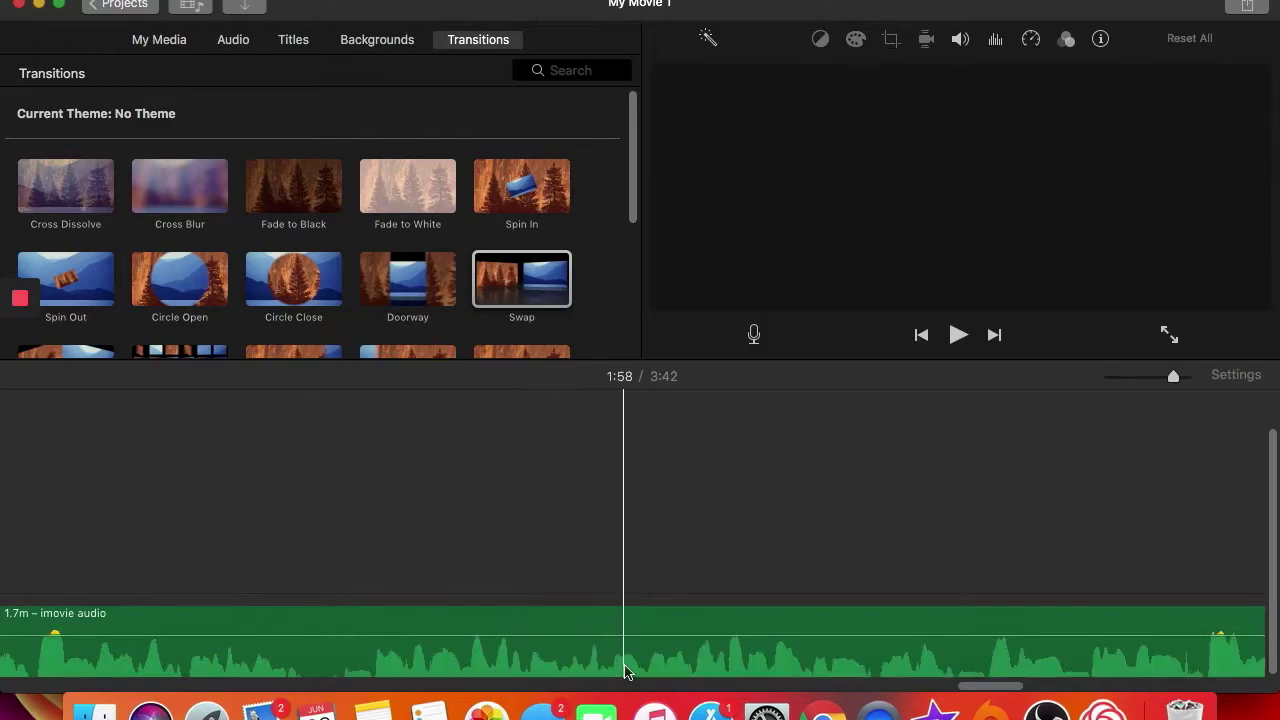
{"action": "left_click_drag", "start_coordinate": [990, 688], "coordinate": [723, 689]}
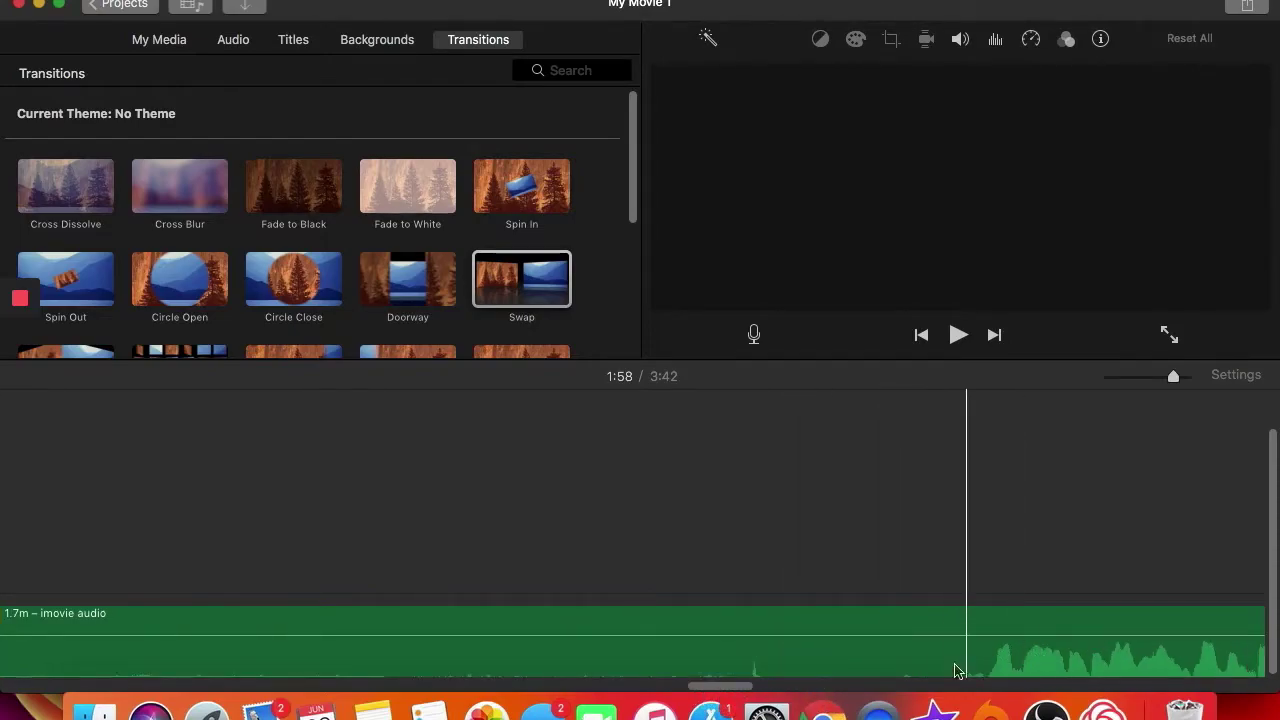
{"action": "left_click", "coordinate": [905, 651]}
{"action": "key", "text": "super+b"}
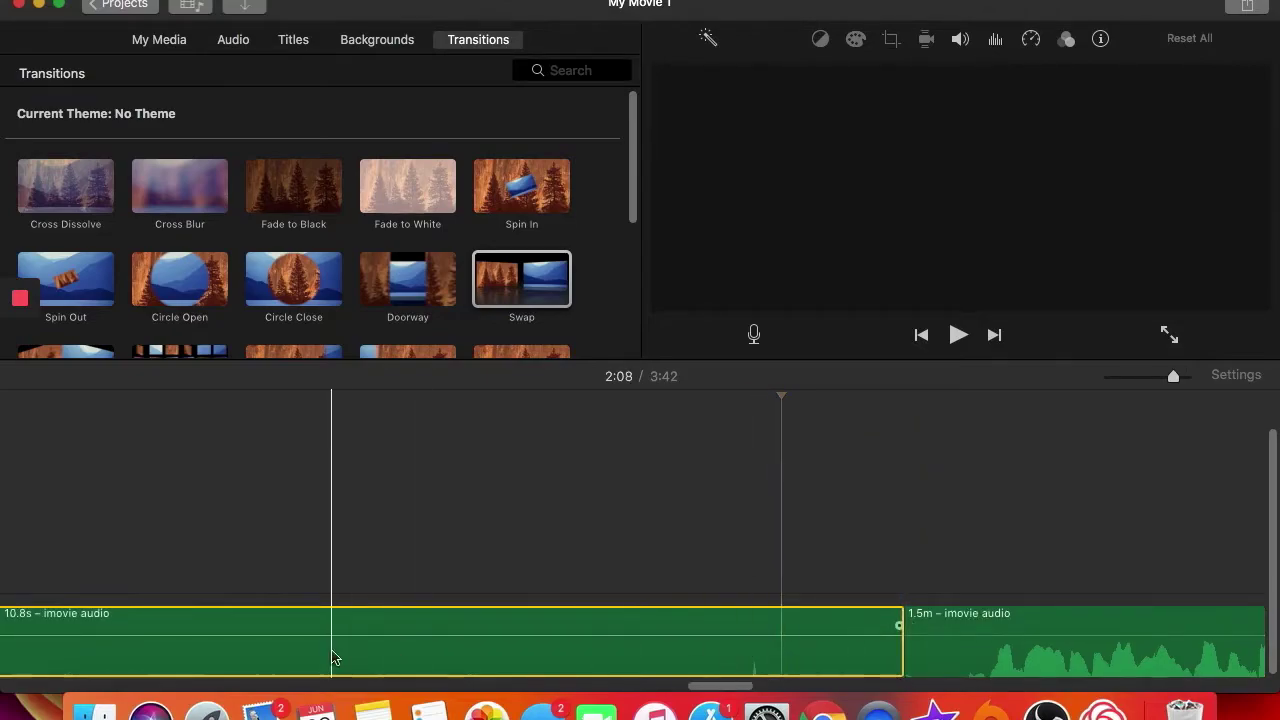
{"action": "key", "text": "Delete"}
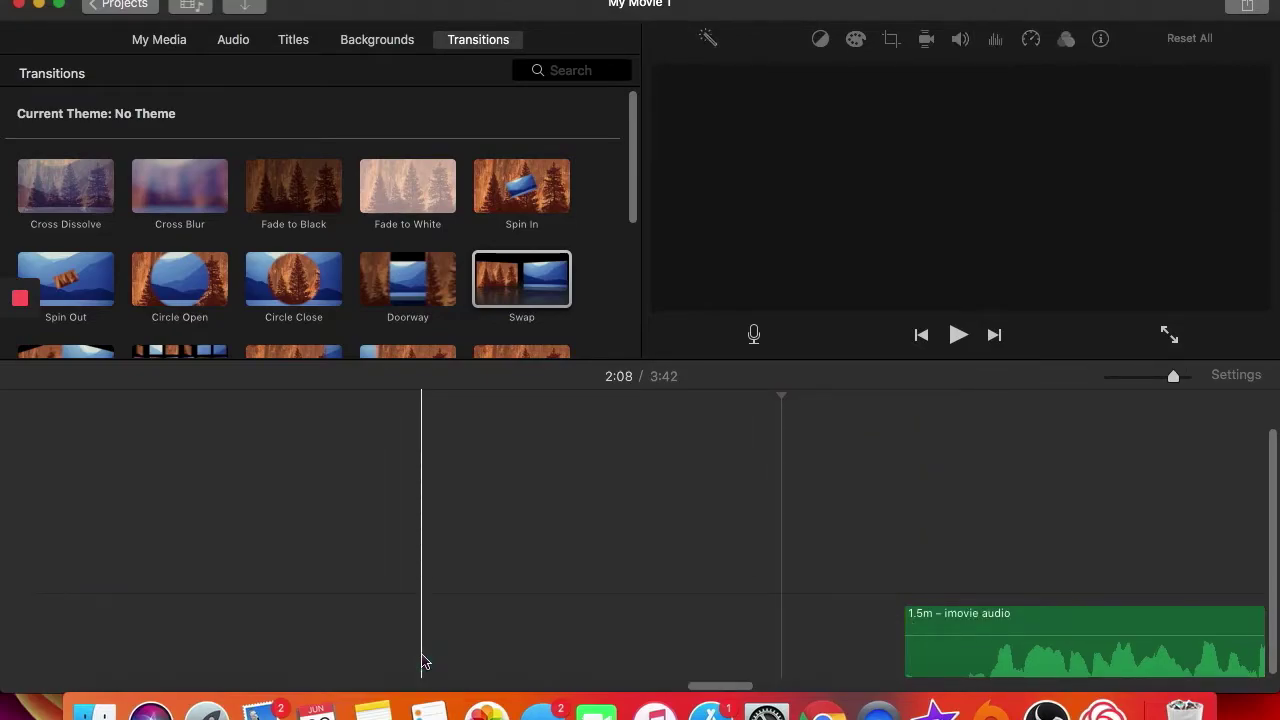
Move the second imovie audio part back to close the gap so it directly follows the first part
{"action": "left_click", "coordinate": [683, 637]}
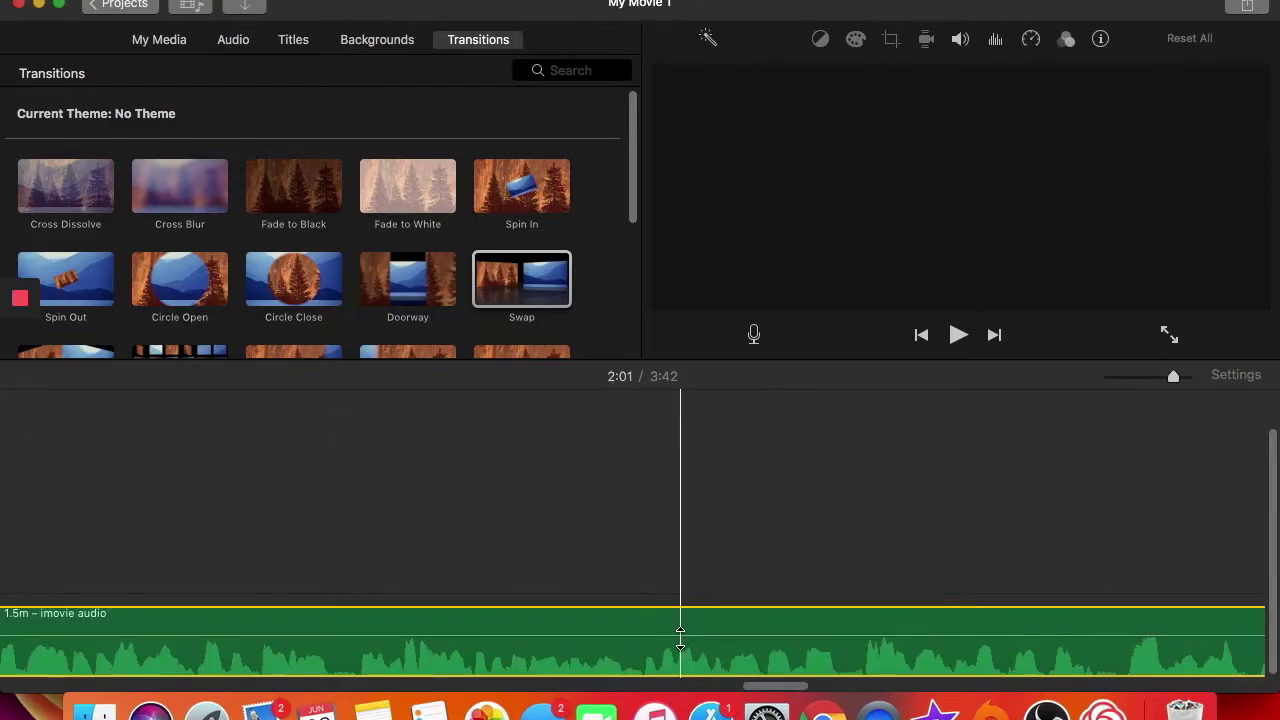
{"action": "left_click_drag", "start_coordinate": [752, 686], "coordinate": [689, 692]}
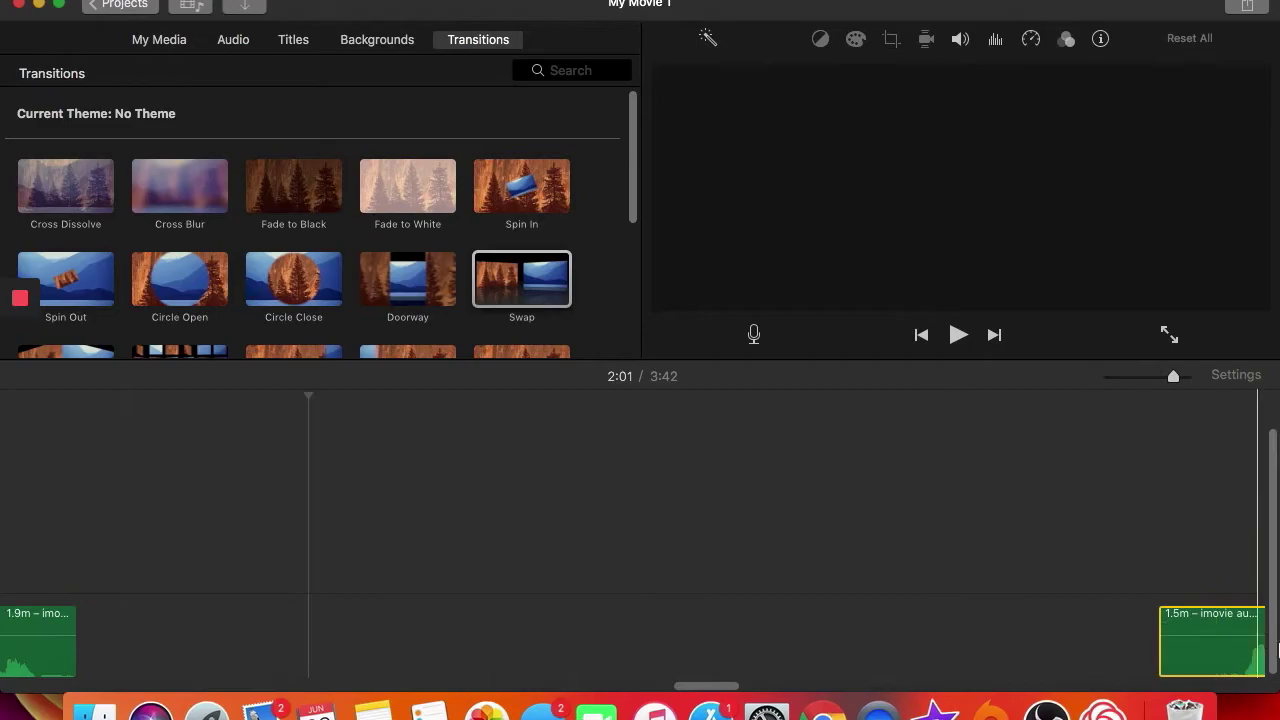
{"action": "left_click_drag", "start_coordinate": [1189, 658], "coordinate": [114, 654]}
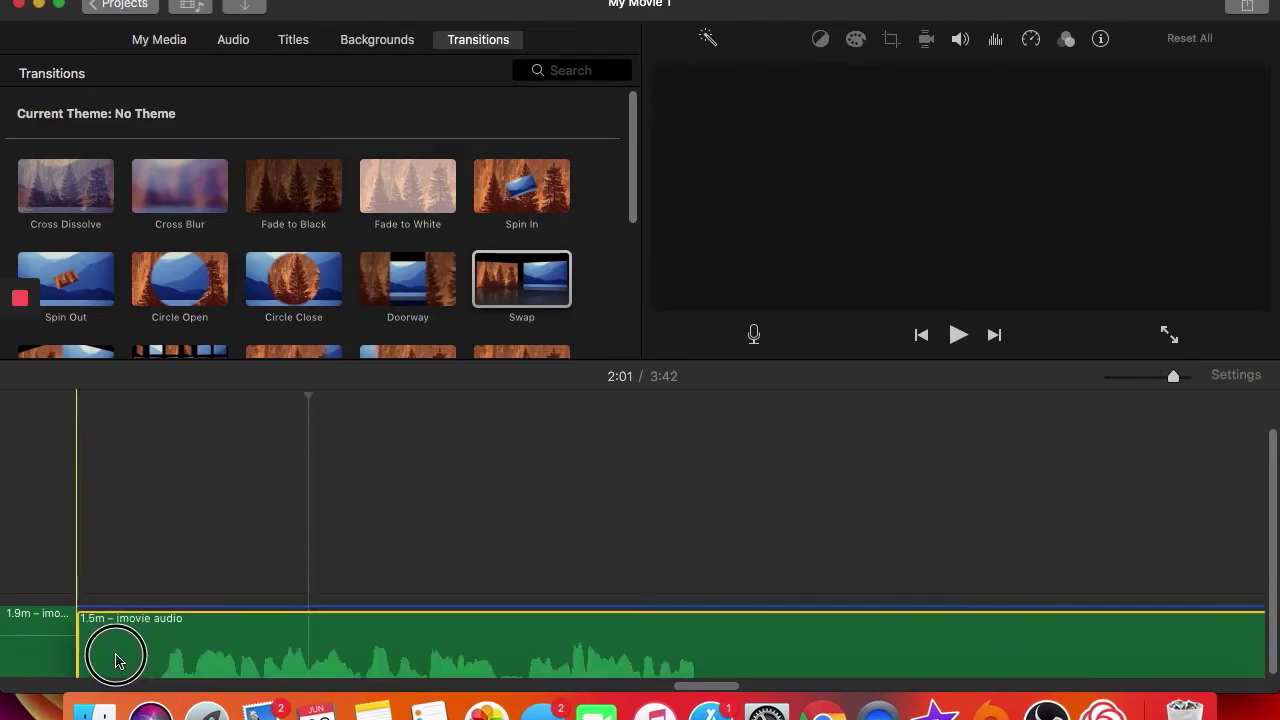
{"action": "left_click_drag", "start_coordinate": [720, 693], "coordinate": [686, 689]}
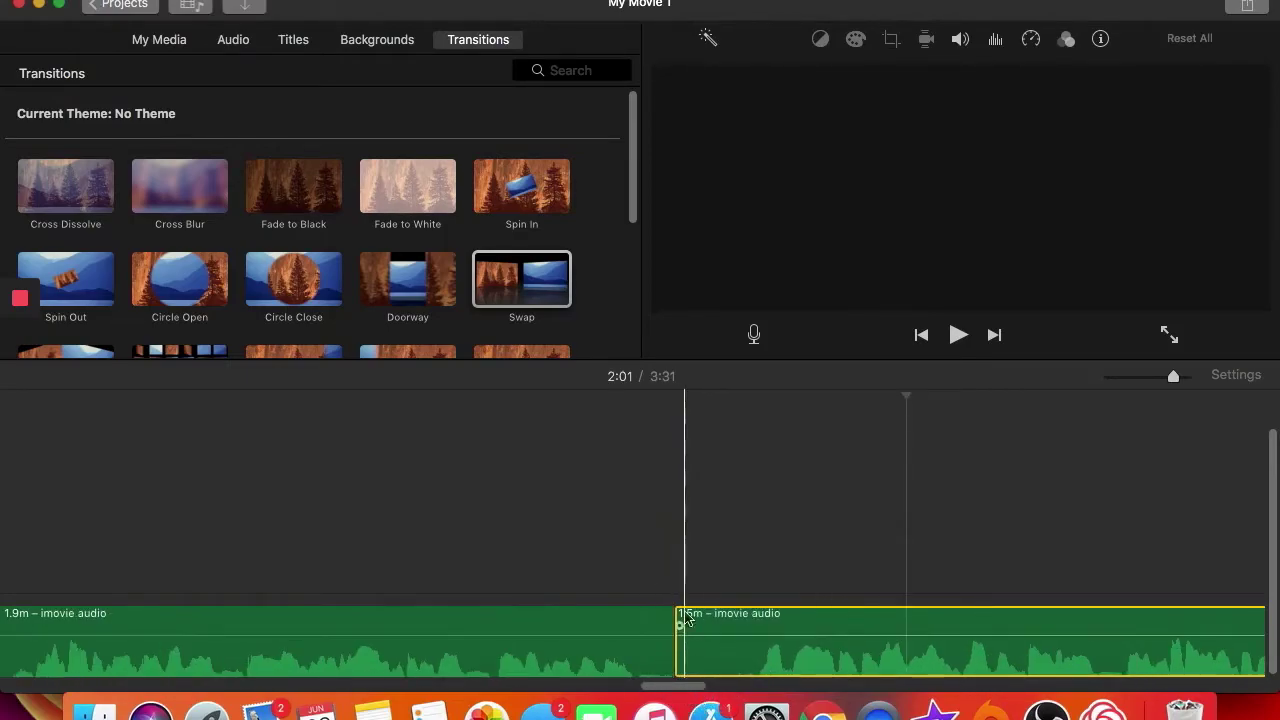
{"action": "left_click_drag", "start_coordinate": [651, 686], "coordinate": [5, 690]}
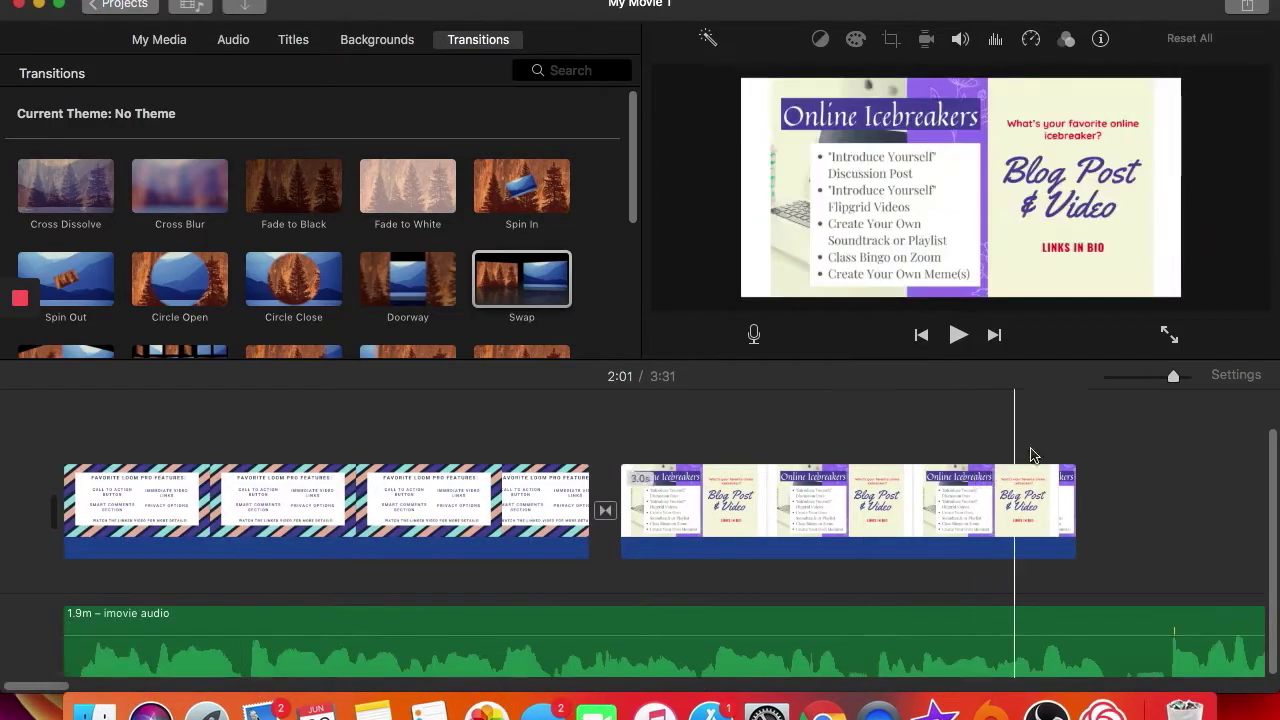
Lengthen the first image clip so that it ends where the first imovie audio part ends
{"action": "left_click_drag", "start_coordinate": [1173, 380], "coordinate": [1200, 386]}
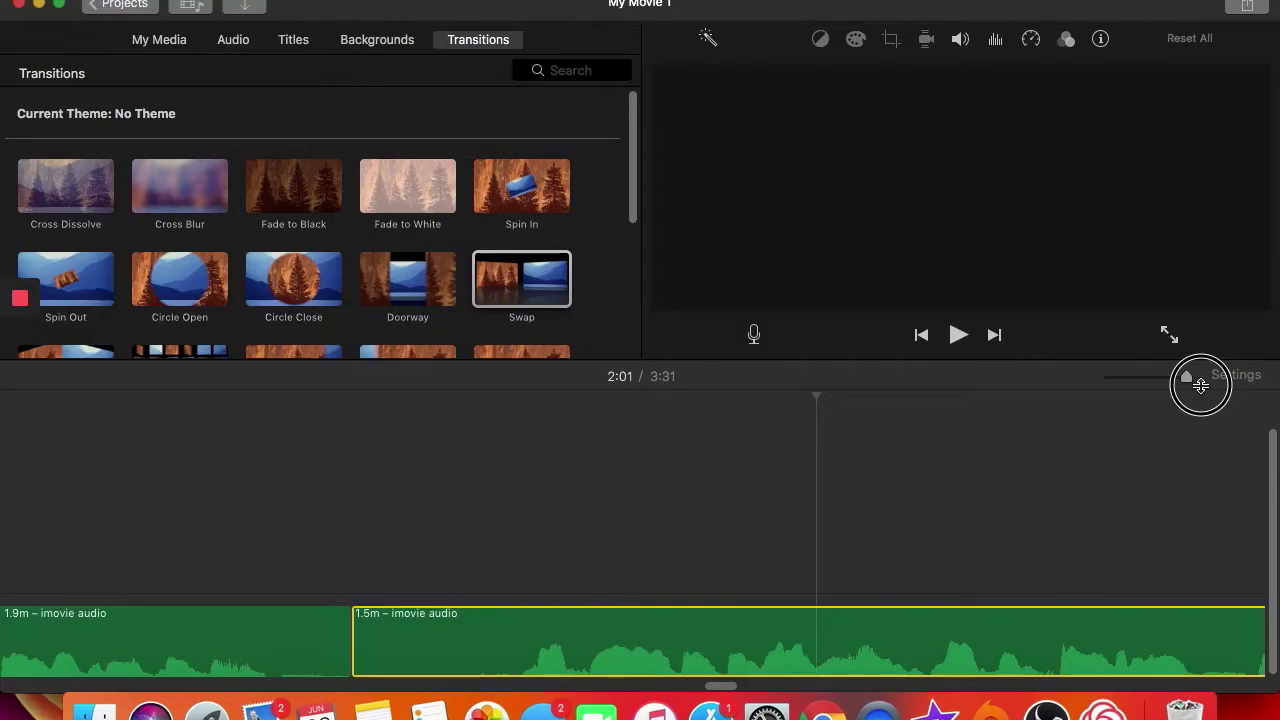
{"action": "left_click_drag", "start_coordinate": [1200, 386], "coordinate": [1108, 394]}
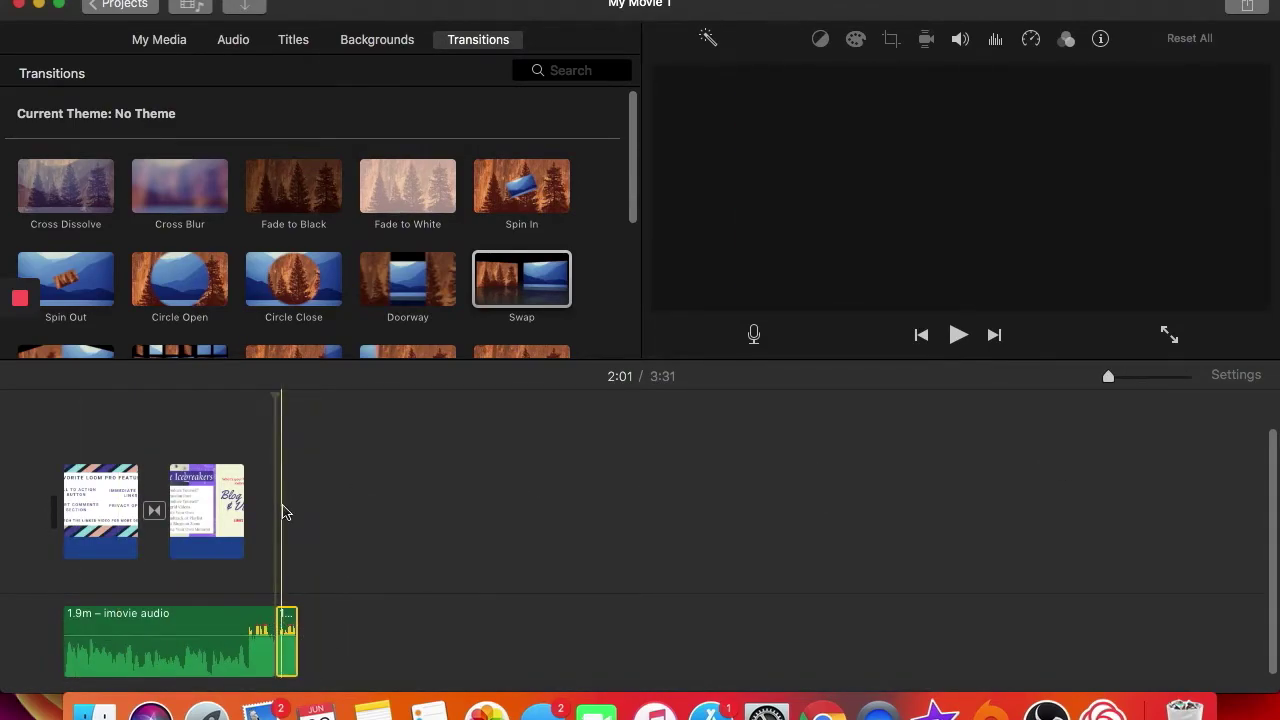
{"action": "left_click", "coordinate": [204, 650]}
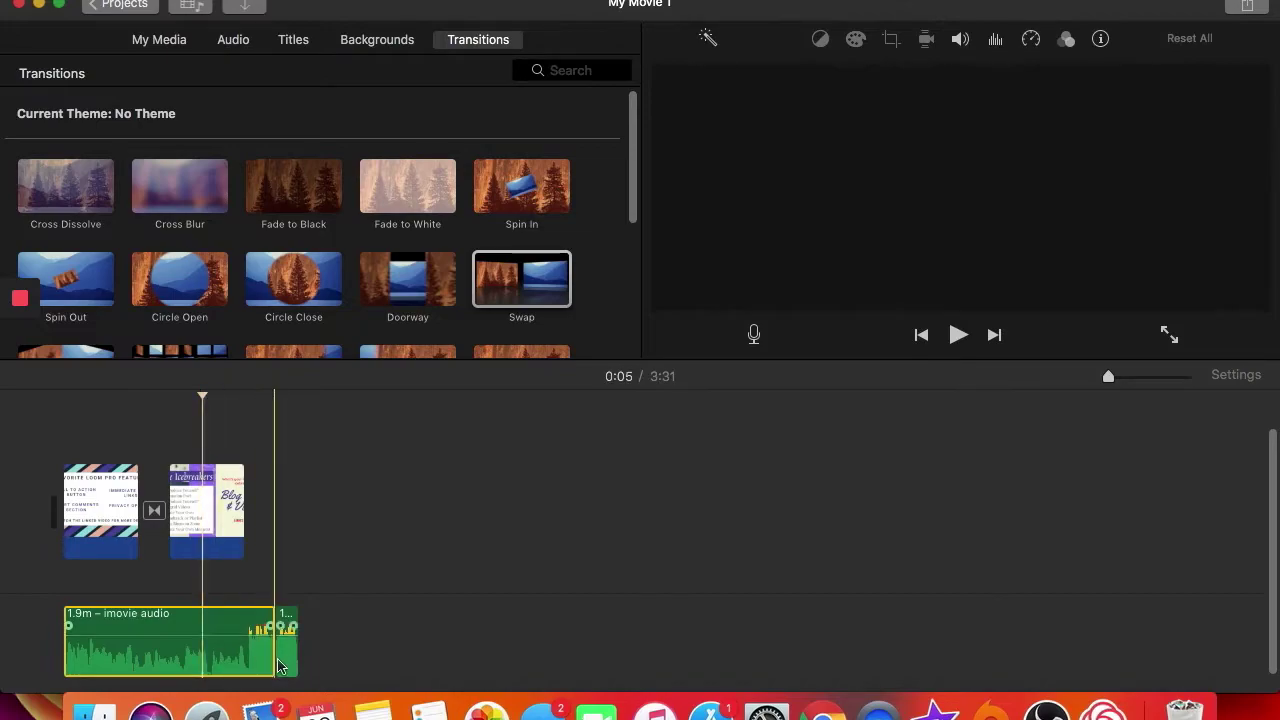
{"action": "left_click", "coordinate": [285, 652]}
{"action": "left_click", "coordinate": [107, 525]}
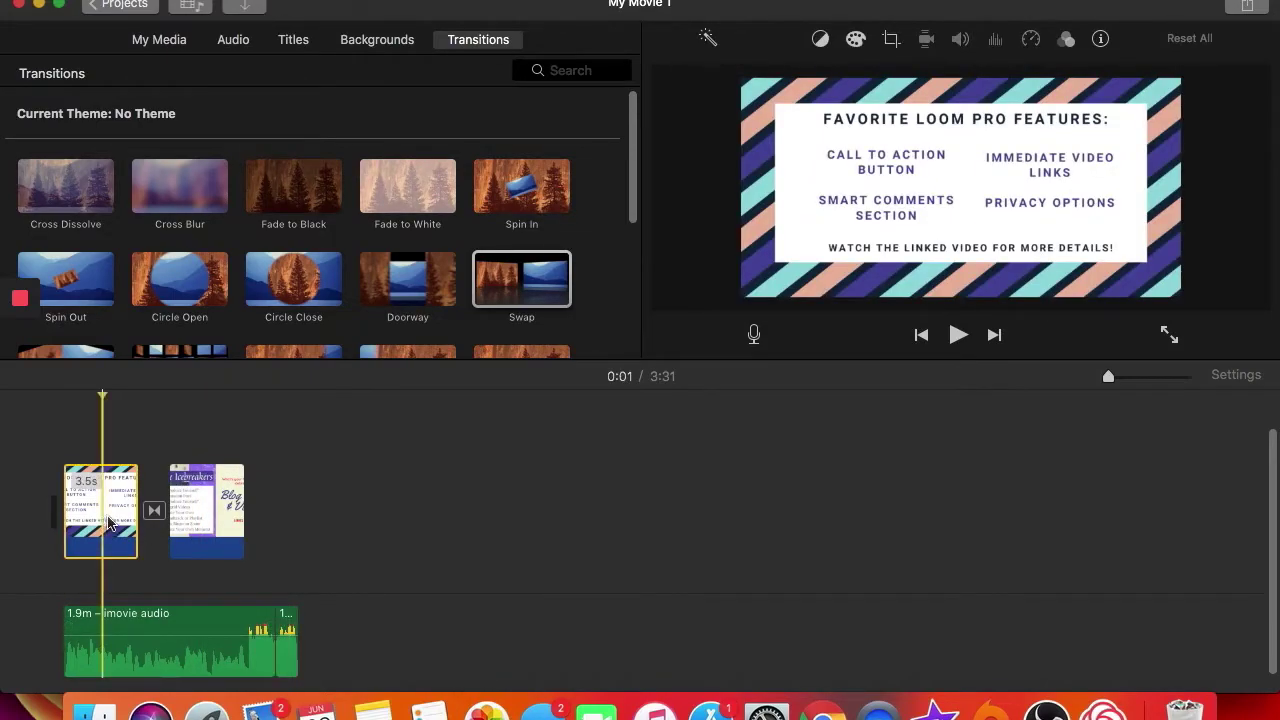
{"action": "mouse_move", "coordinate": [137, 512]}
{"action": "left_mouse_down"}
{"action": "mouse_move", "coordinate": [171, 514]}
{"action": "mouse_move", "coordinate": [145, 512]}
{"action": "left_mouse_up"}
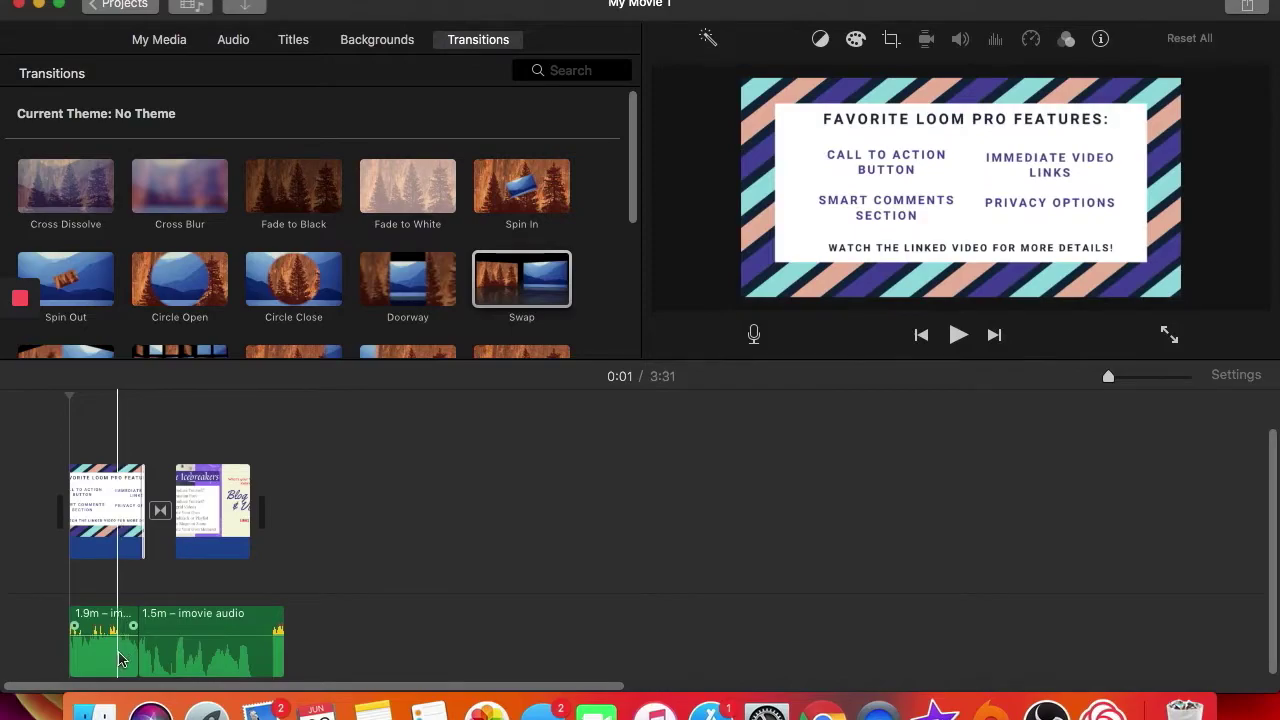
{"action": "left_click_drag", "start_coordinate": [138, 535], "coordinate": [138, 535]}
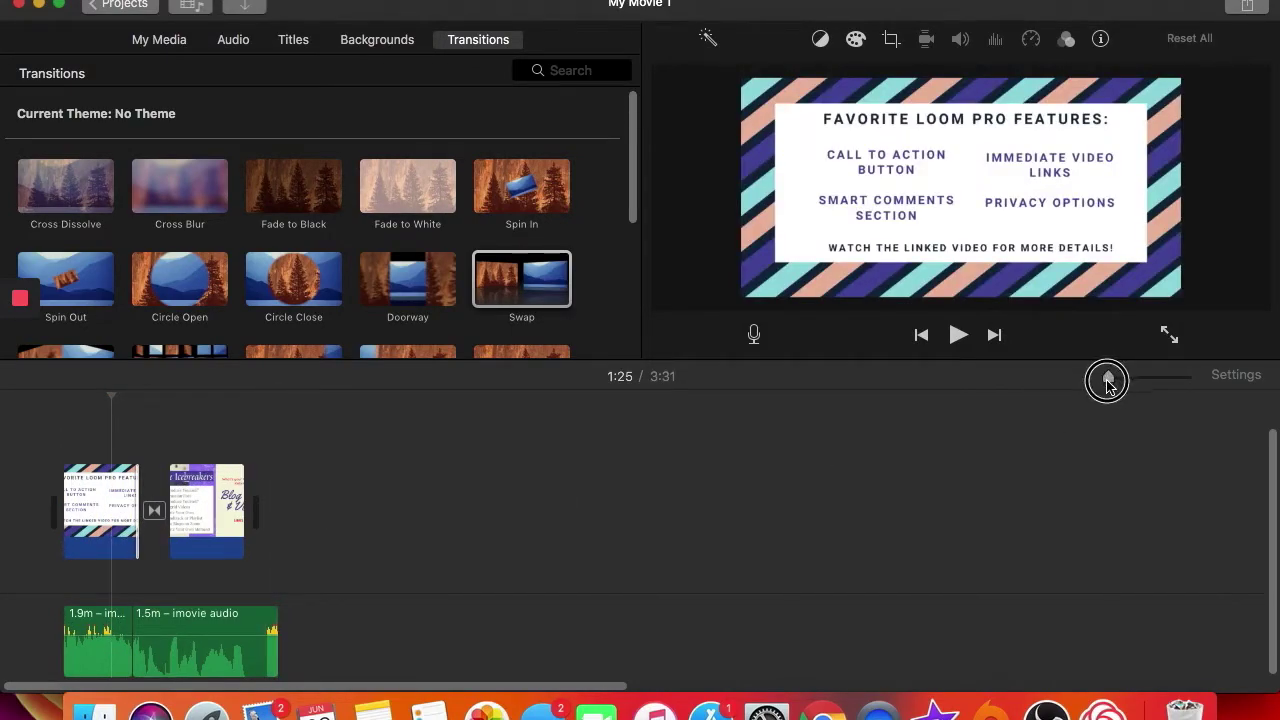
{"action": "left_click_drag", "start_coordinate": [1108, 386], "coordinate": [1128, 386]}
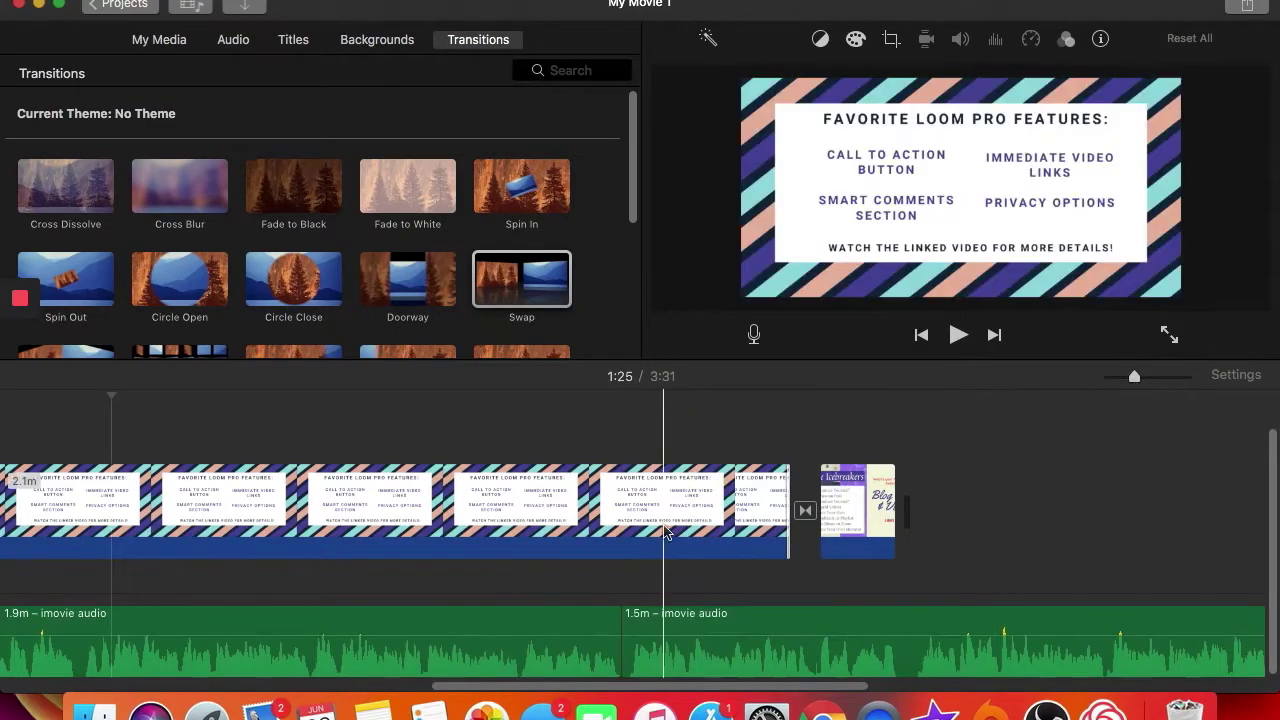
{"action": "left_click_drag", "start_coordinate": [786, 497], "coordinate": [622, 535]}
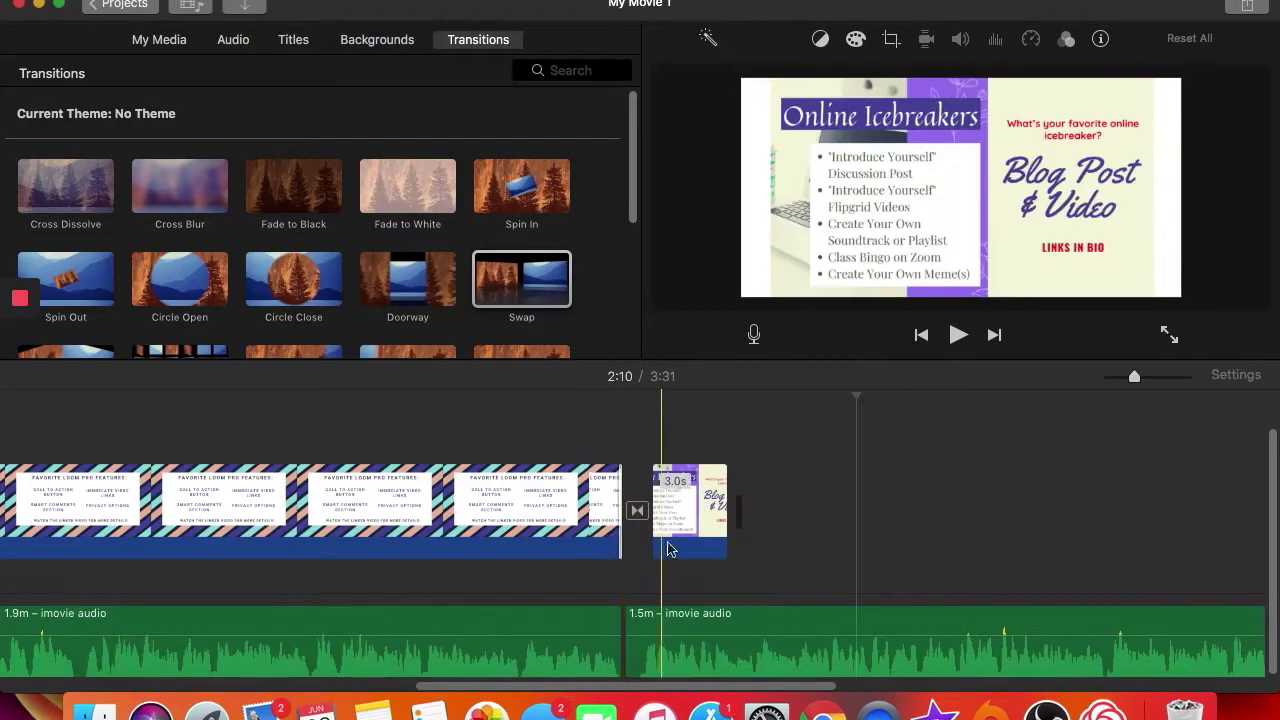
Lengthen the Online Icebreakers clip to the end of the second audio part and trim the silent tail off both
{"action": "left_click_drag", "start_coordinate": [729, 494], "coordinate": [1152, 490]}
{"action": "left_click_drag", "start_coordinate": [709, 686], "coordinate": [969, 686]}
{"action": "left_click_drag", "start_coordinate": [343, 514], "coordinate": [948, 512]}
{"action": "scroll", "coordinate": [780, 640], "scroll_direction": "right", "scroll_amount": 5}
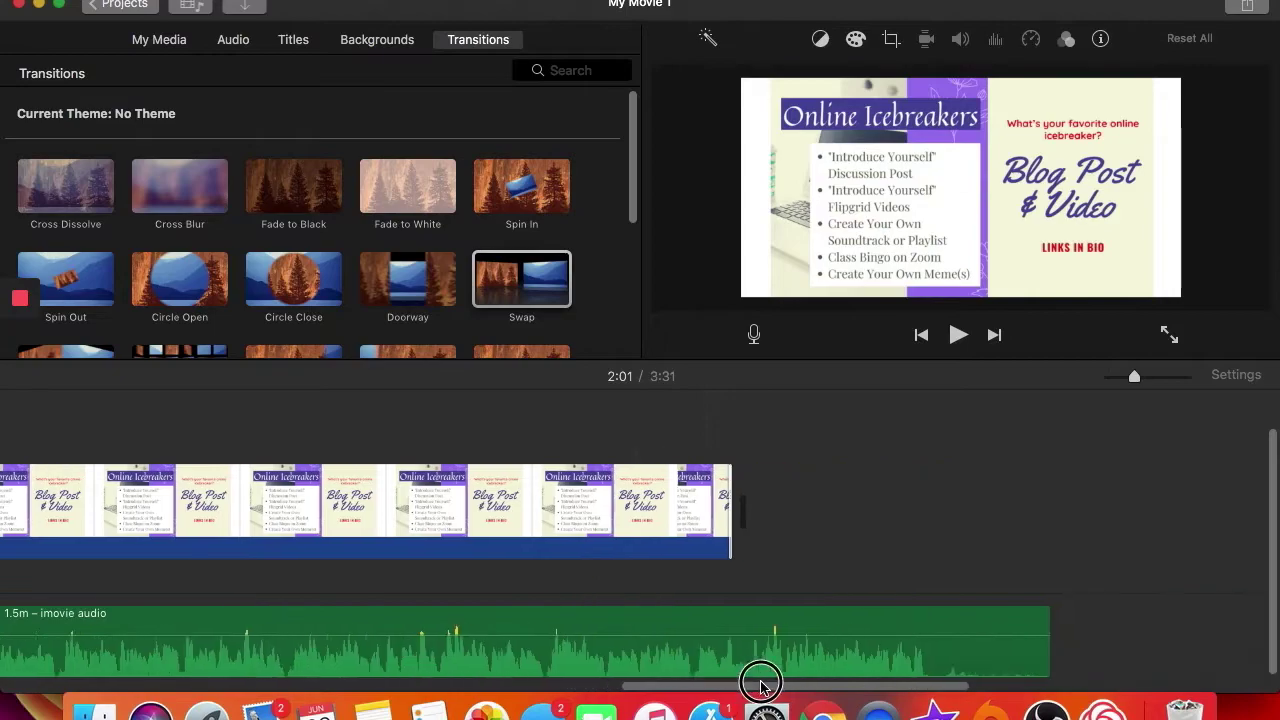
{"action": "left_click_drag", "start_coordinate": [660, 509], "coordinate": [960, 532]}
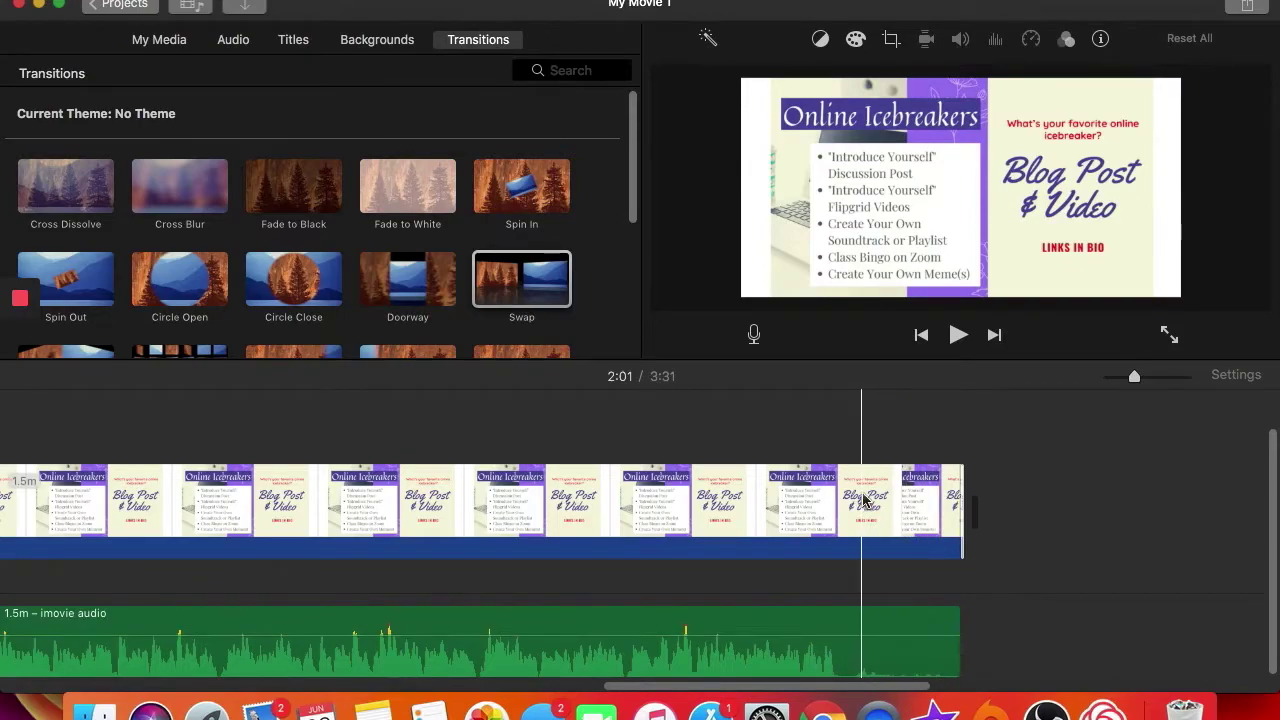
{"action": "left_click_drag", "start_coordinate": [959, 664], "coordinate": [853, 680]}
{"action": "left_click_drag", "start_coordinate": [962, 525], "coordinate": [852, 537]}
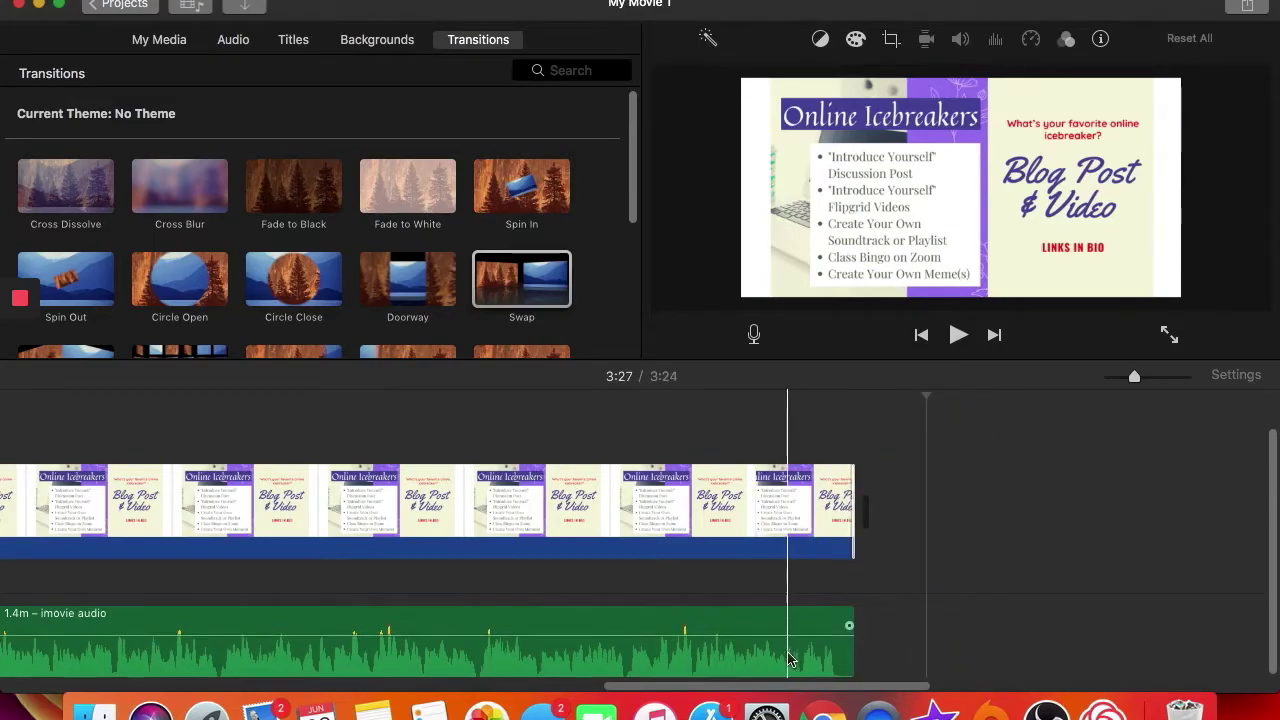
Play the movie from the beginning to check the first image clip against the first audio part
{"action": "left_click_drag", "start_coordinate": [1134, 377], "coordinate": [1108, 382]}
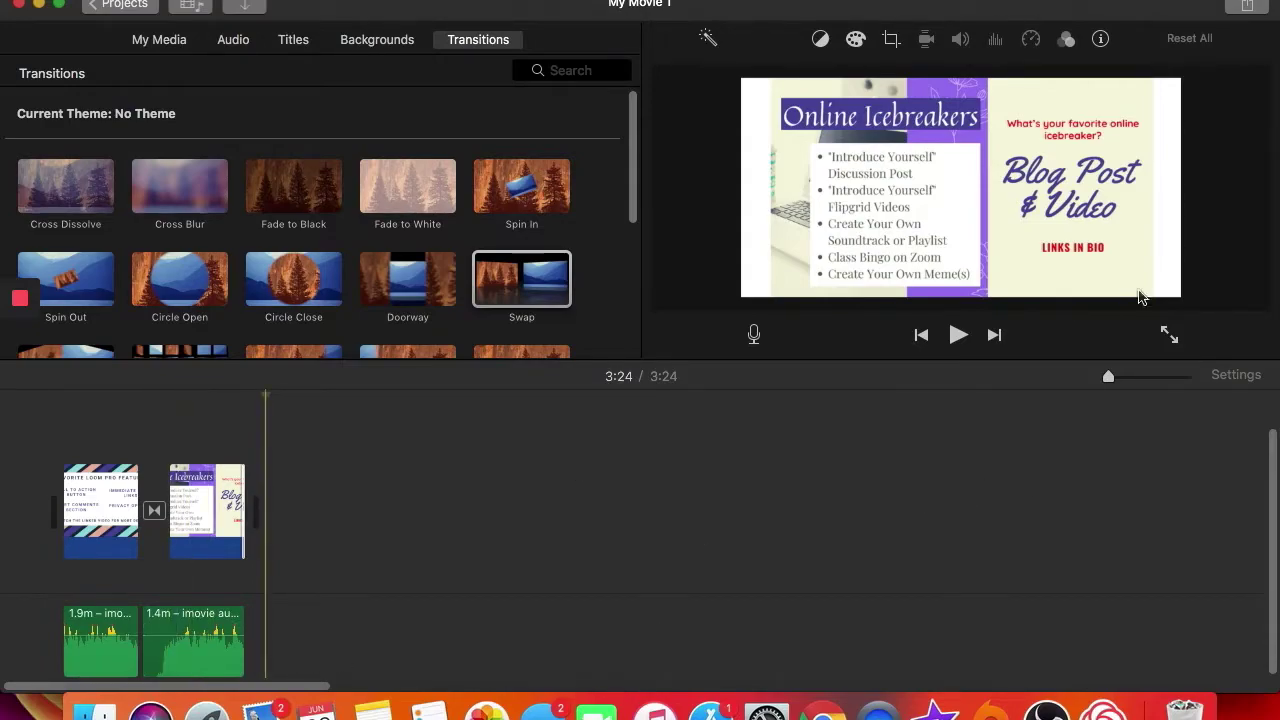
{"action": "left_click", "coordinate": [954, 337]}
{"action": "key", "text": "XF86AudioRaiseVolume"}
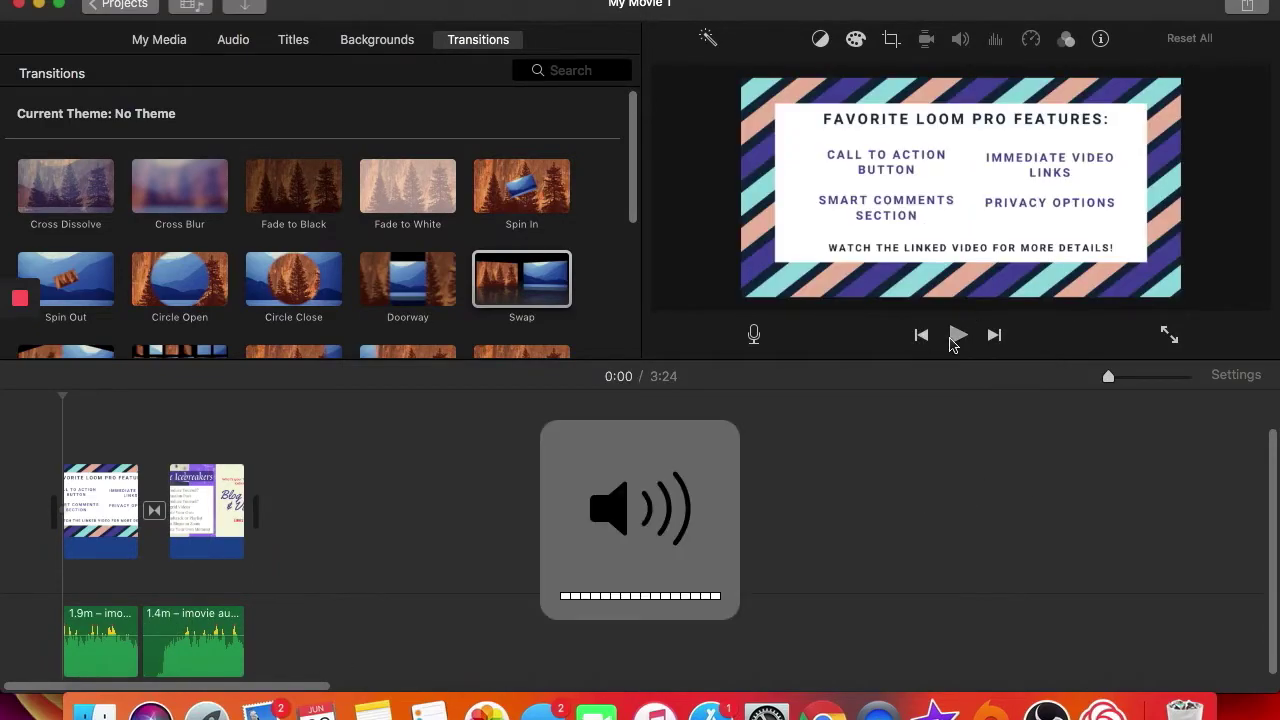
{"action": "left_click", "coordinate": [956, 336]}
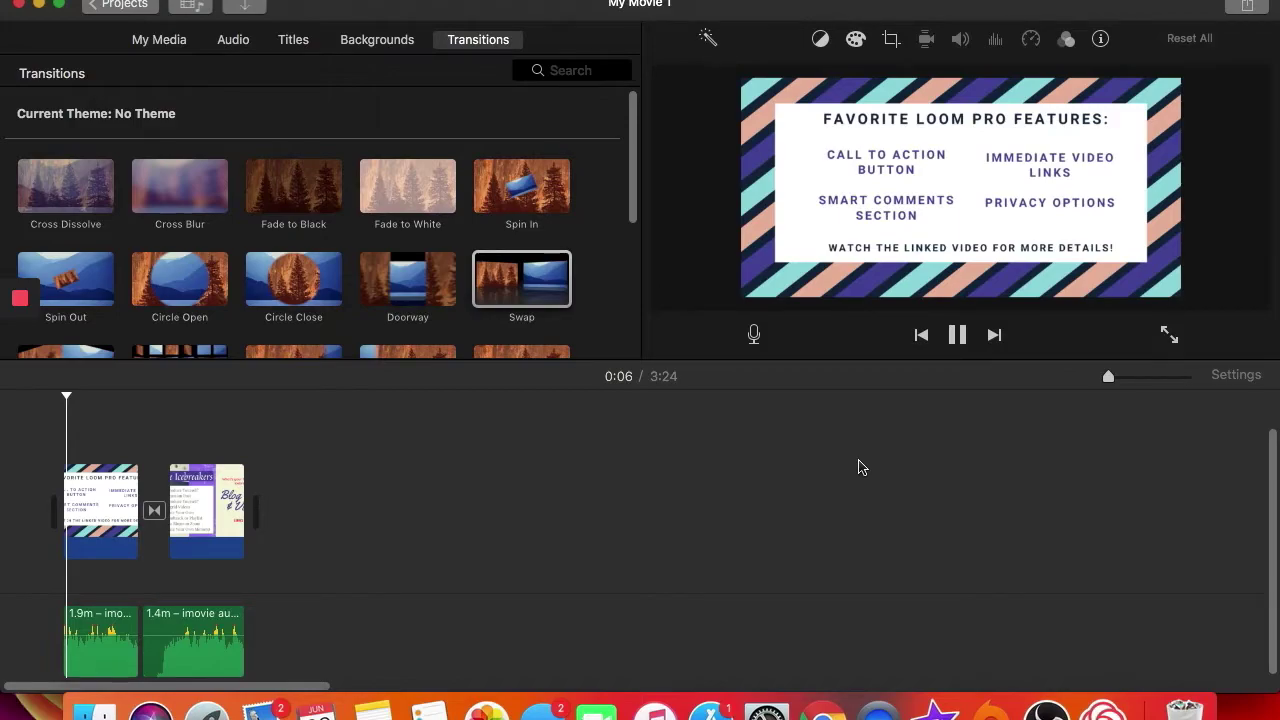
{"action": "left_click", "coordinate": [100, 634]}
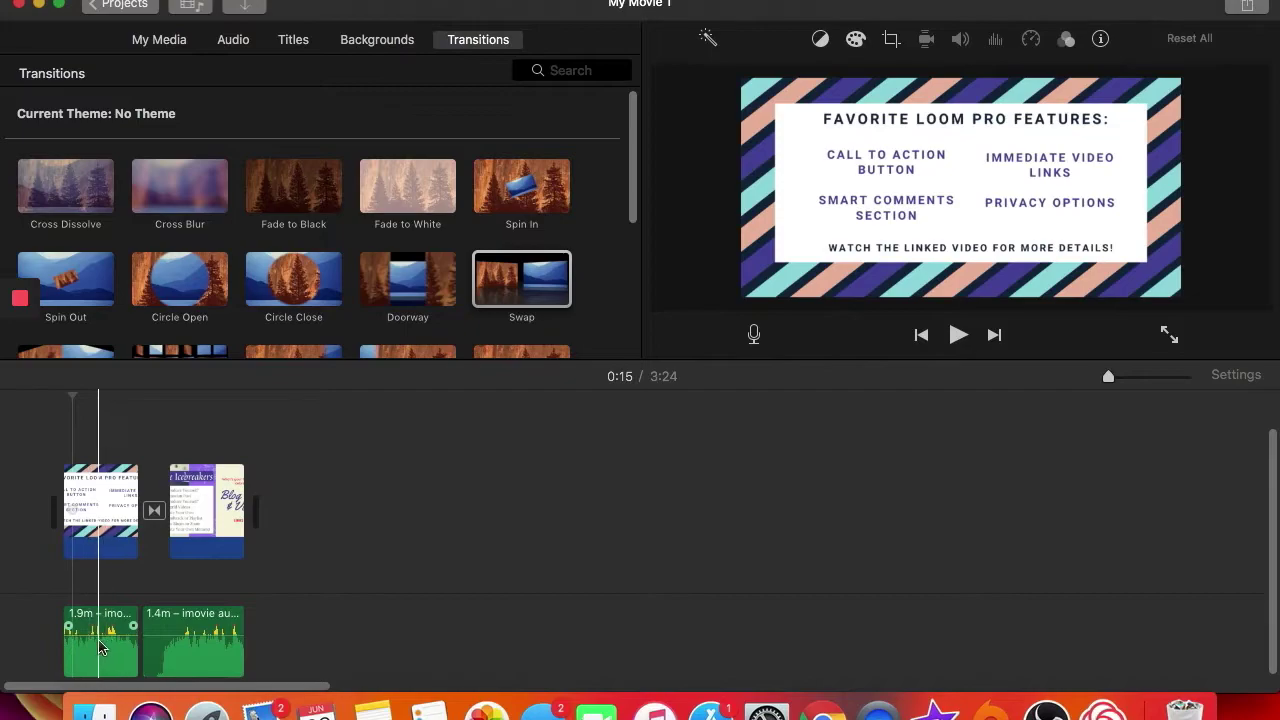
{"action": "mouse_move", "coordinate": [107, 630]}
{"action": "left_mouse_down"}
{"action": "mouse_move", "coordinate": [104, 648]}
{"action": "mouse_move", "coordinate": [105, 636]}
{"action": "left_mouse_up"}
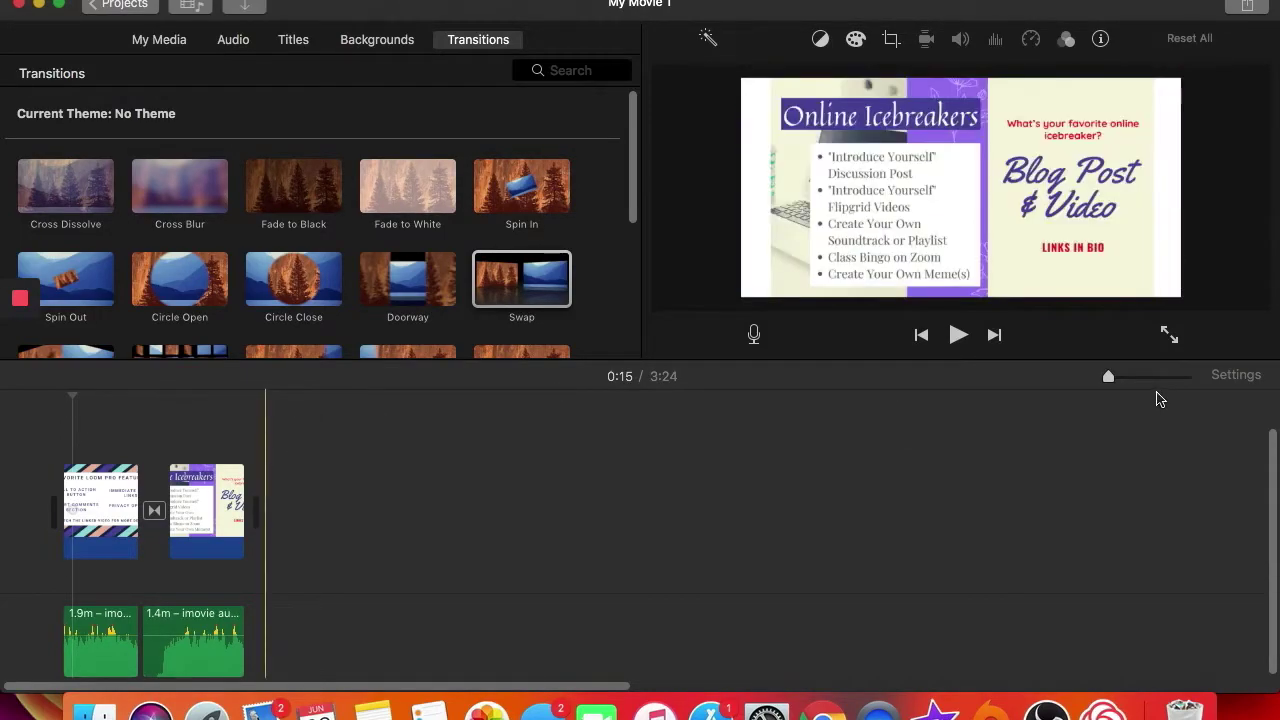
Add the Bell Transition sound effect under the first image clip at about 0:54
{"action": "left_click", "coordinate": [1115, 384]}
{"action": "left_click_drag", "start_coordinate": [1115, 384], "coordinate": [1134, 378]}
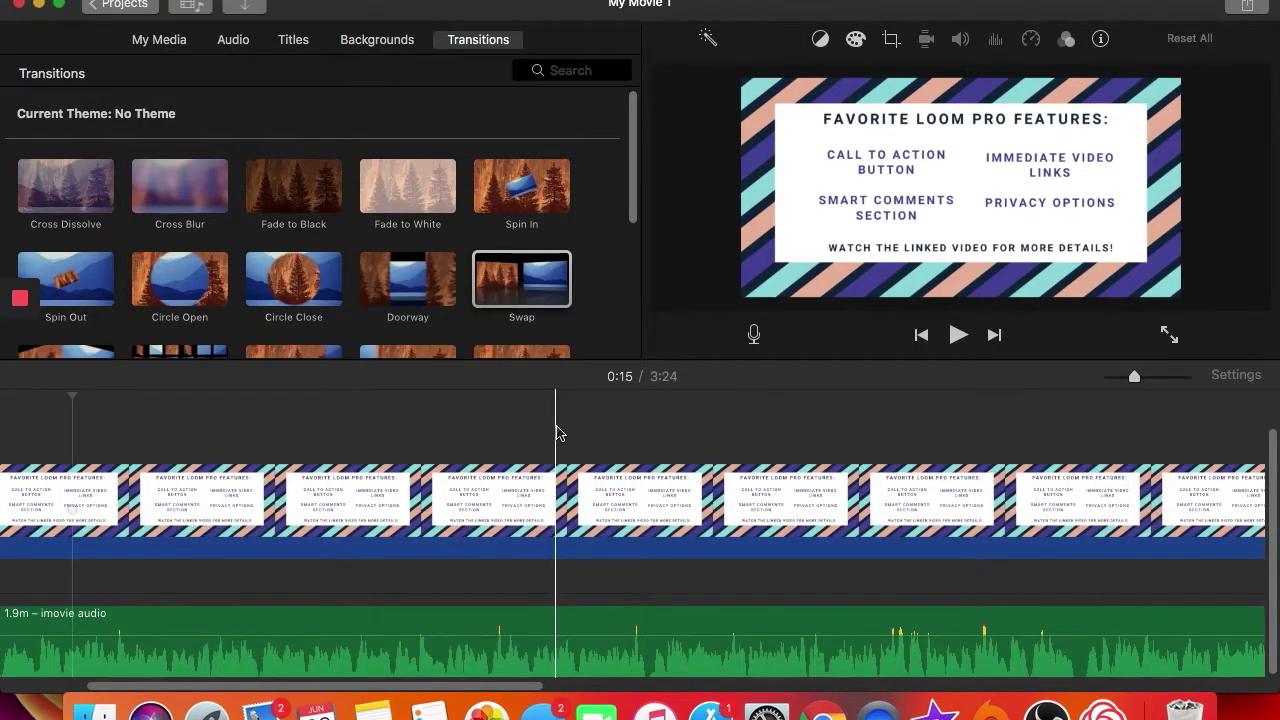
{"action": "left_click", "coordinate": [647, 655]}
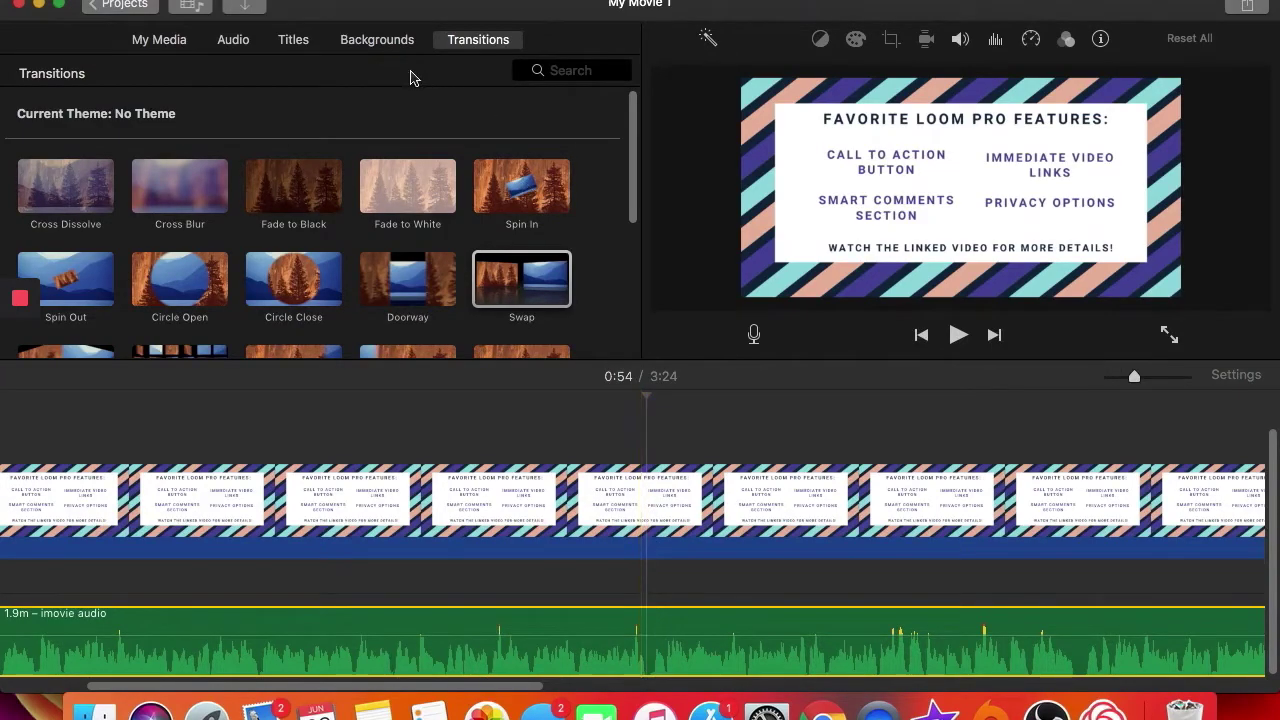
{"action": "left_click", "coordinate": [231, 42]}
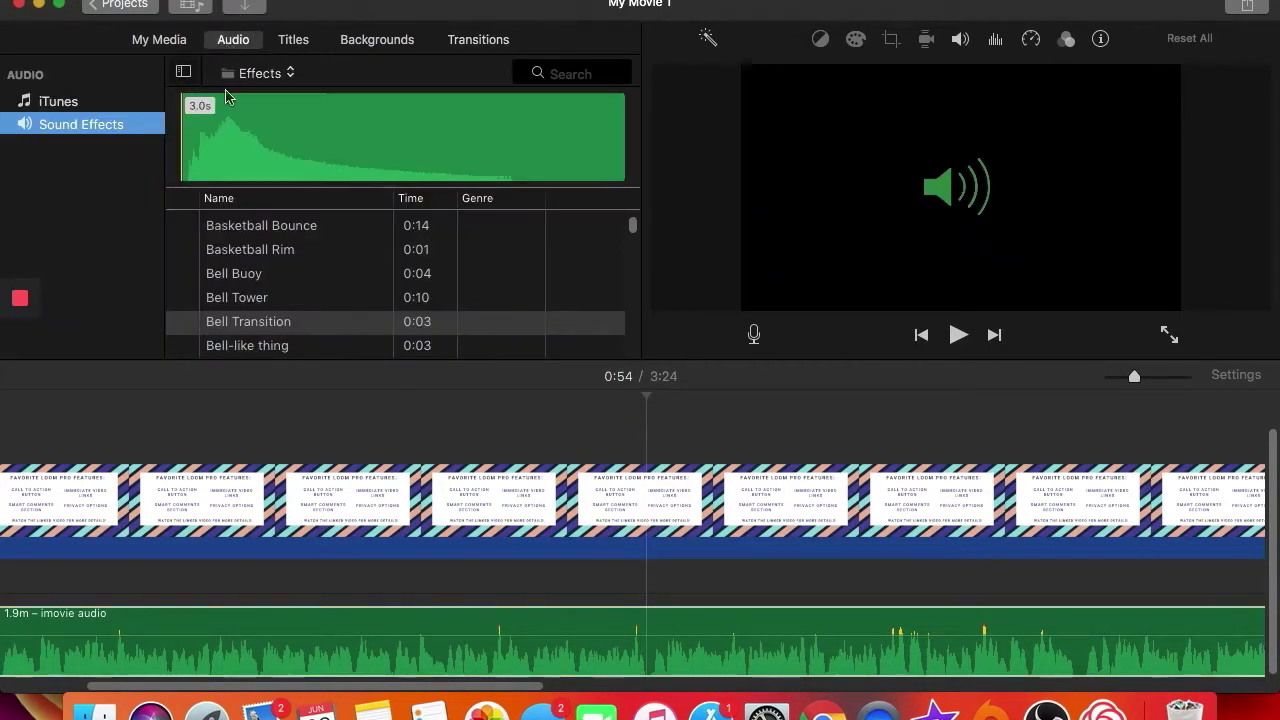
{"action": "left_click", "coordinate": [224, 422]}
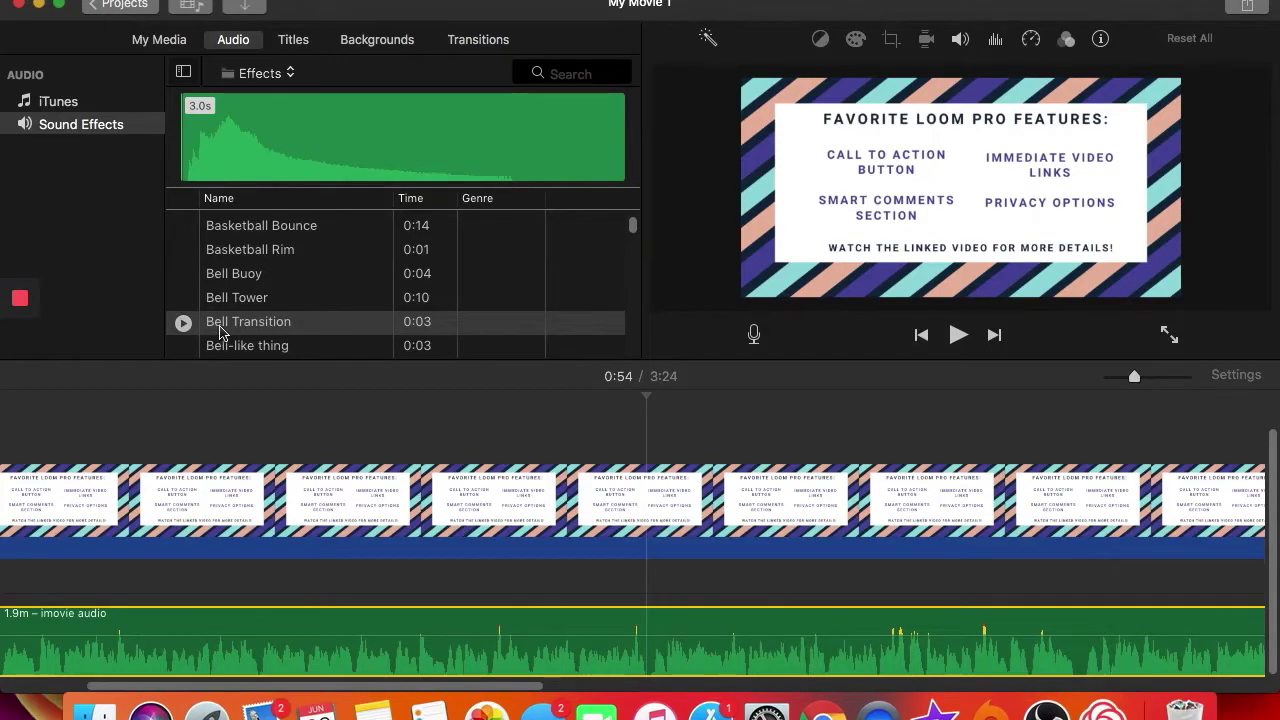
{"action": "left_click", "coordinate": [220, 330]}
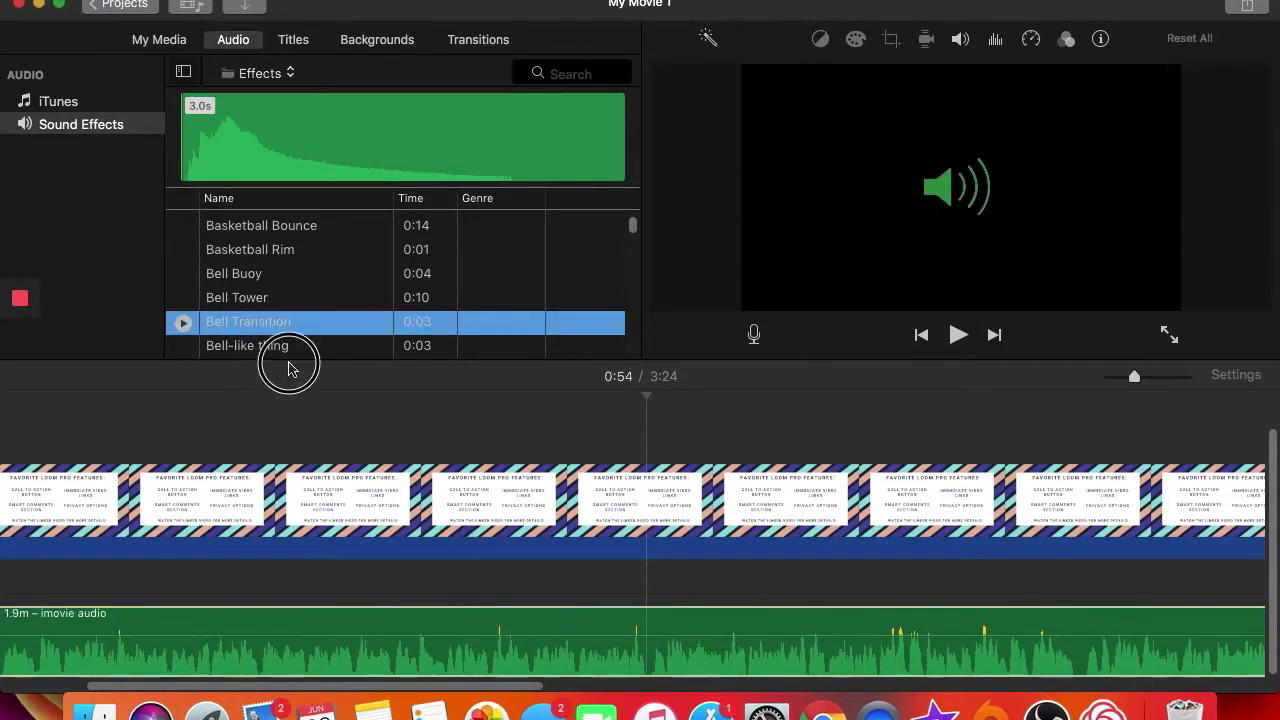
{"action": "left_click_drag", "start_coordinate": [647, 446], "coordinate": [652, 420]}
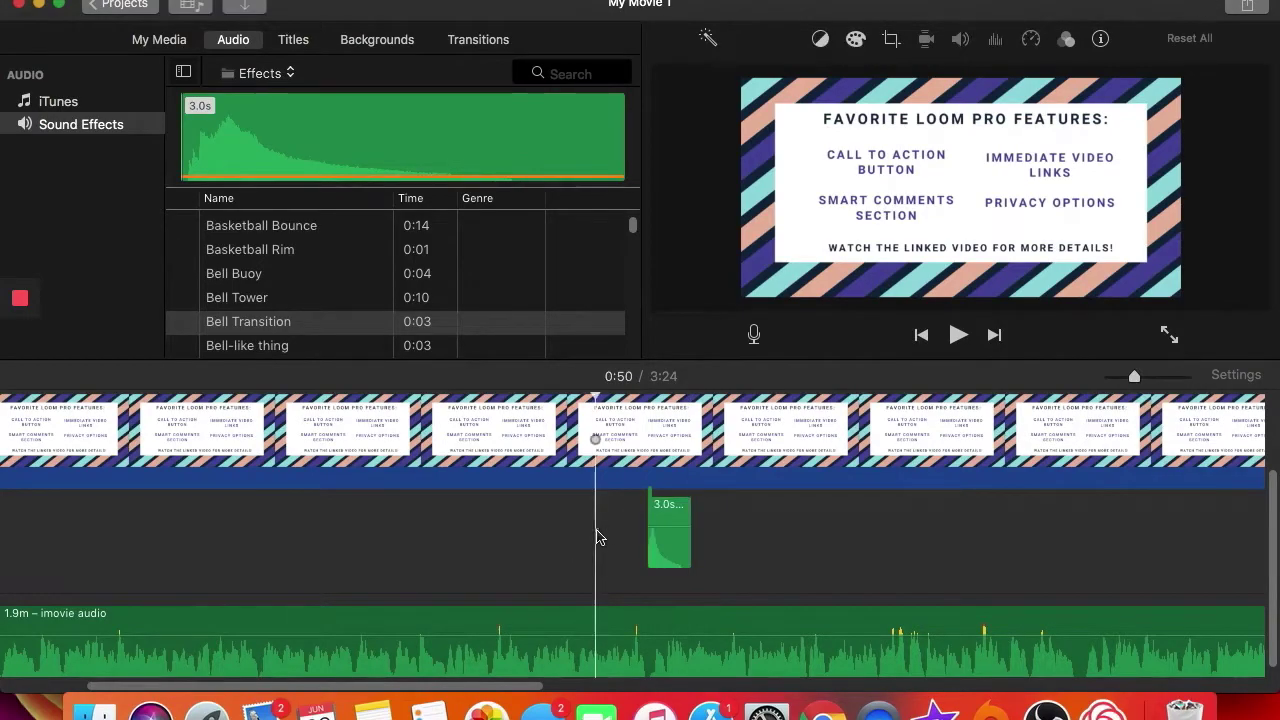
Play the movie through the start of the Bell Transition sound effect and lower the effect's volume
{"action": "left_click", "coordinate": [957, 336]}
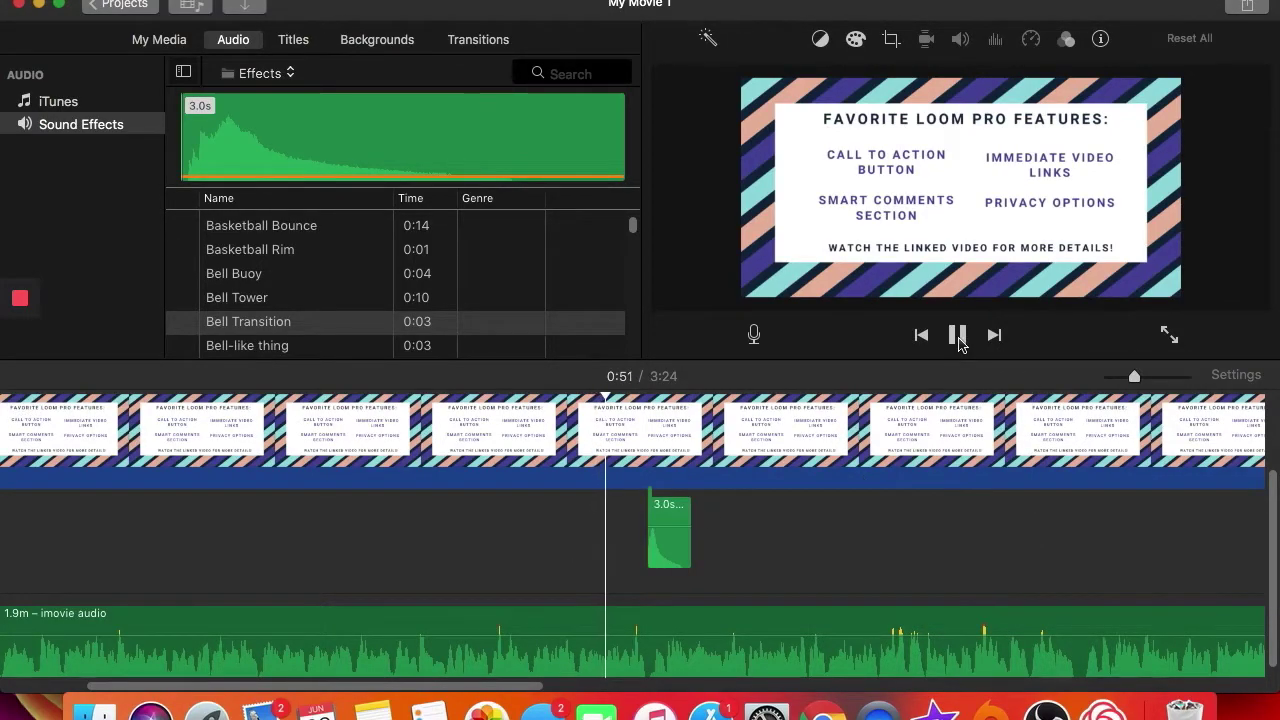
{"action": "key", "text": "space"}
{"action": "left_click", "coordinate": [609, 535]}
{"action": "left_click", "coordinate": [958, 336]}
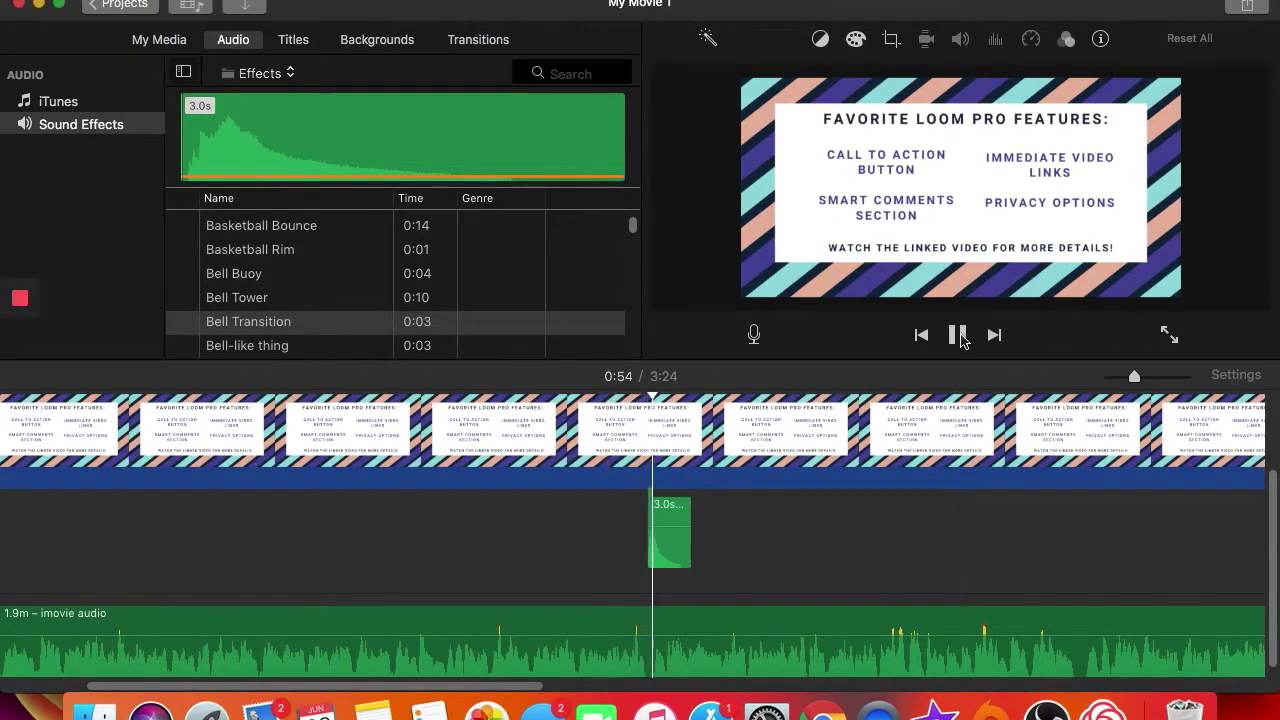
{"action": "left_click", "coordinate": [958, 336]}
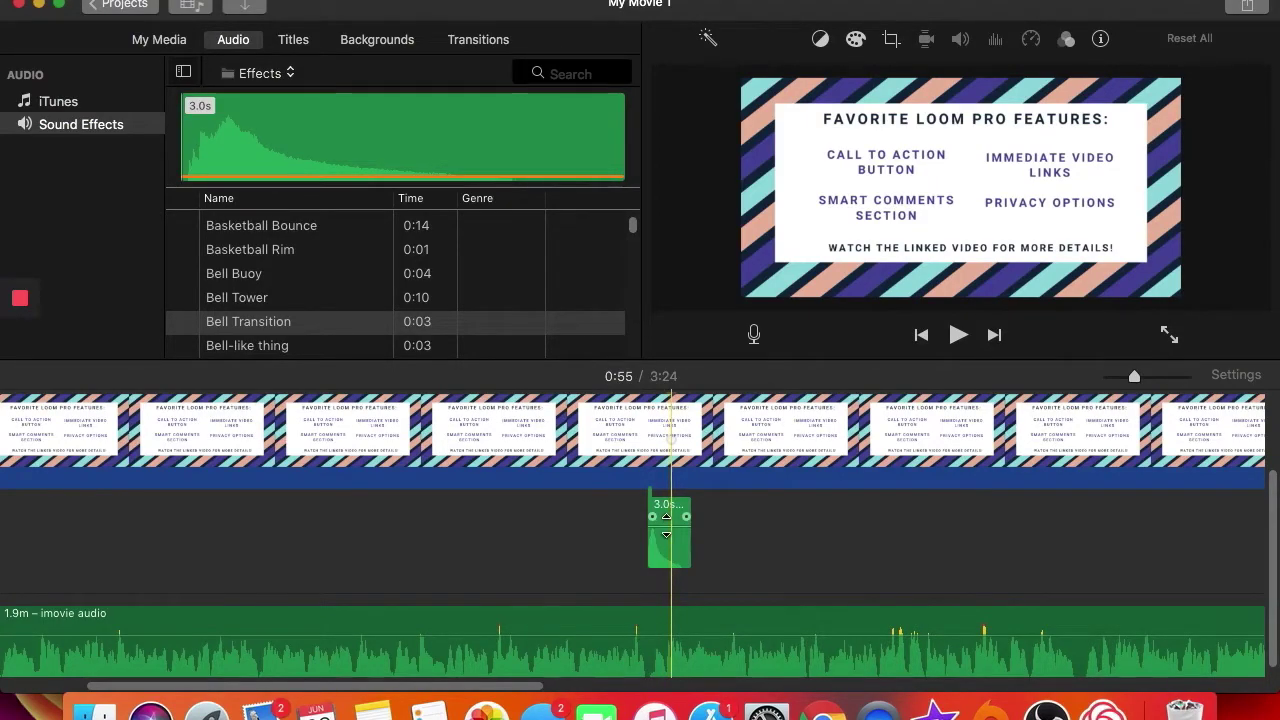
{"action": "left_click_drag", "start_coordinate": [666, 519], "coordinate": [673, 538]}
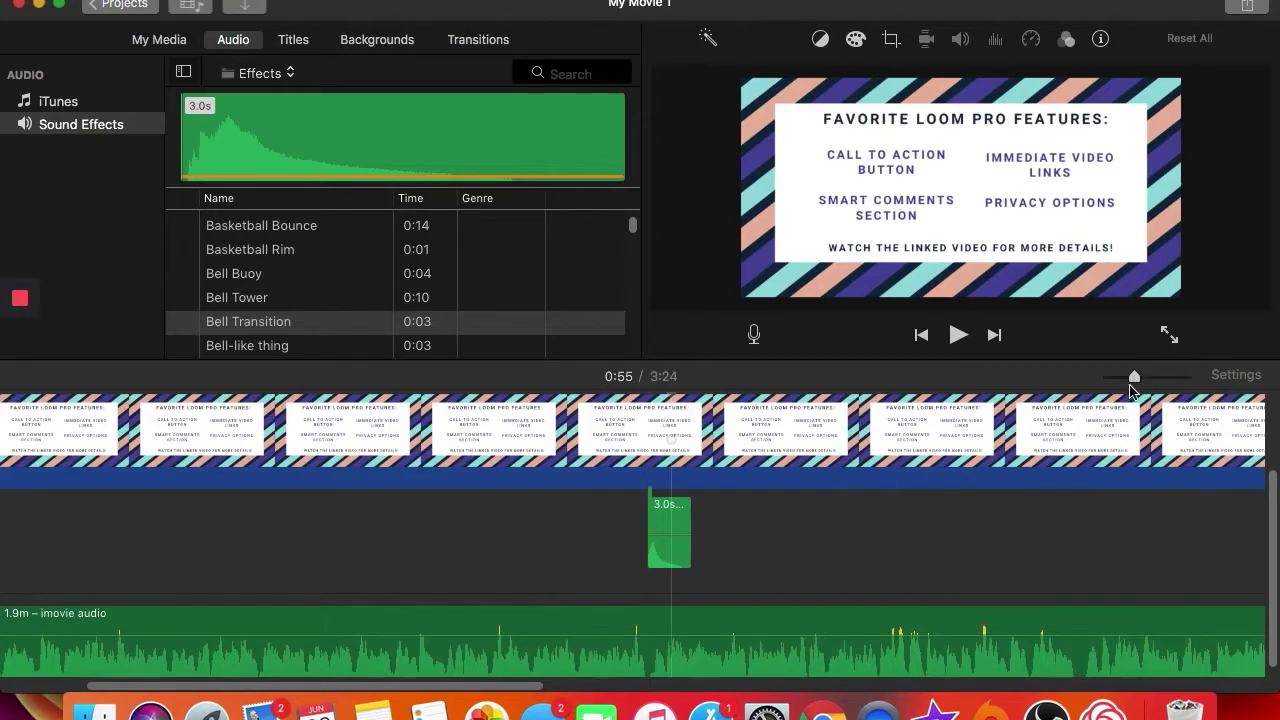
Delete the Bell Transition sound effect from the timeline and undo the deletion
{"action": "key", "text": "Delete"}
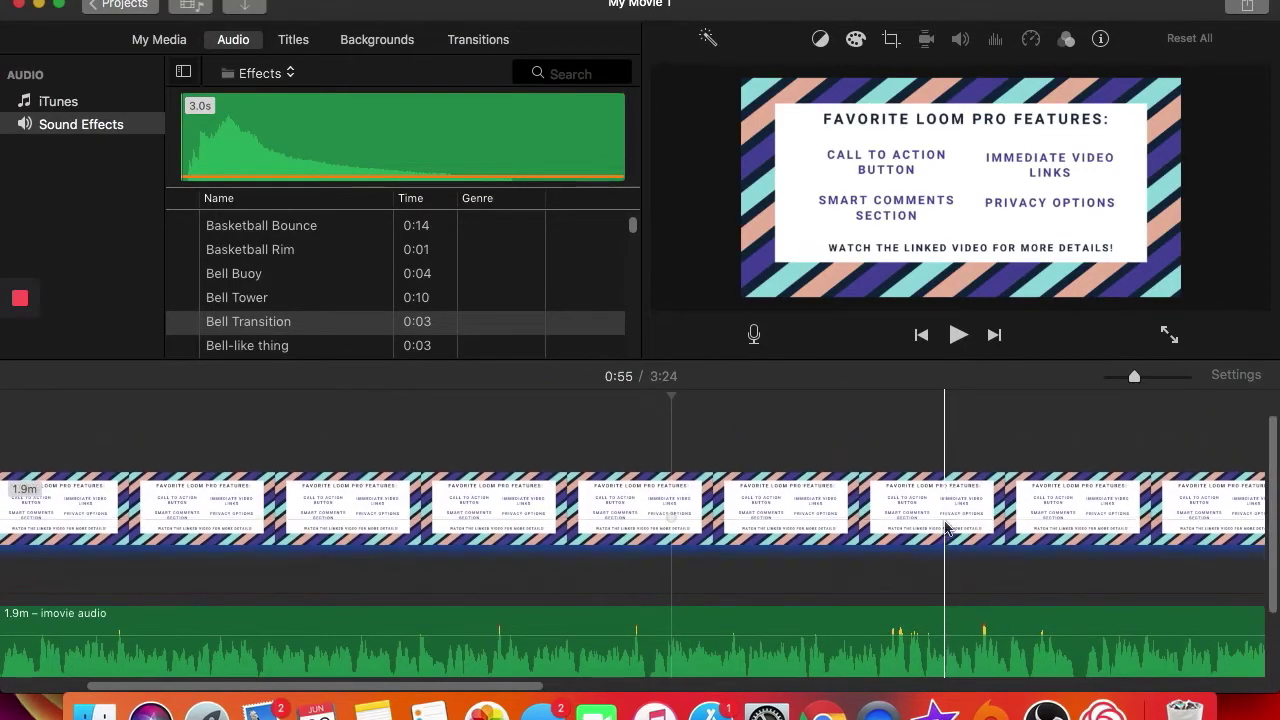
{"action": "key", "text": "super+z"}
{"action": "left_click", "coordinate": [1120, 381]}
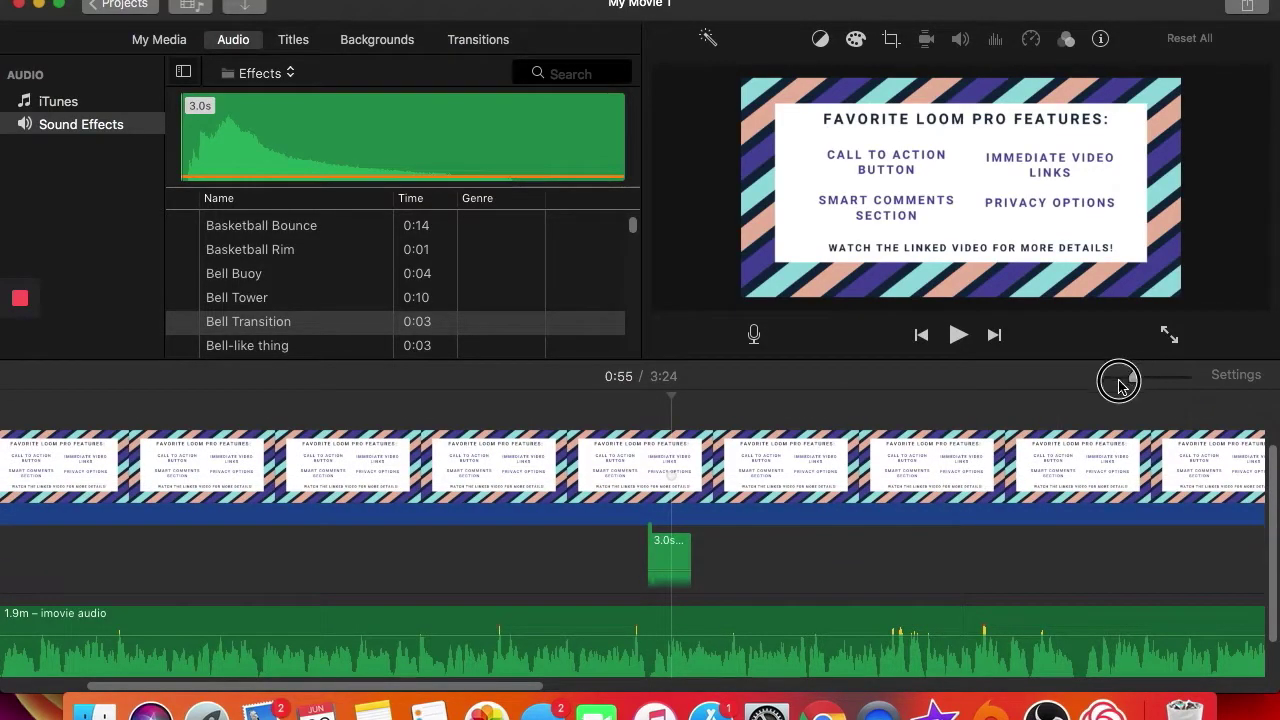
{"action": "left_click_drag", "start_coordinate": [1120, 381], "coordinate": [1051, 403]}
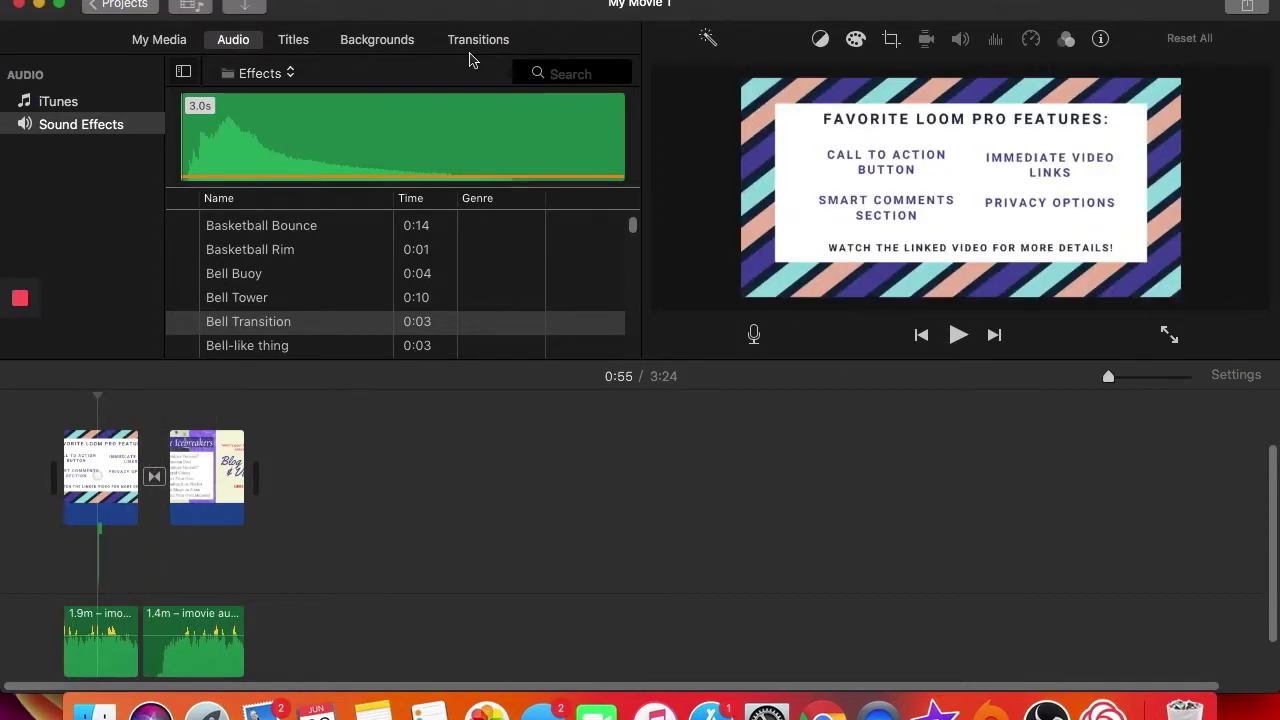
{"action": "left_click", "coordinate": [329, 128]}
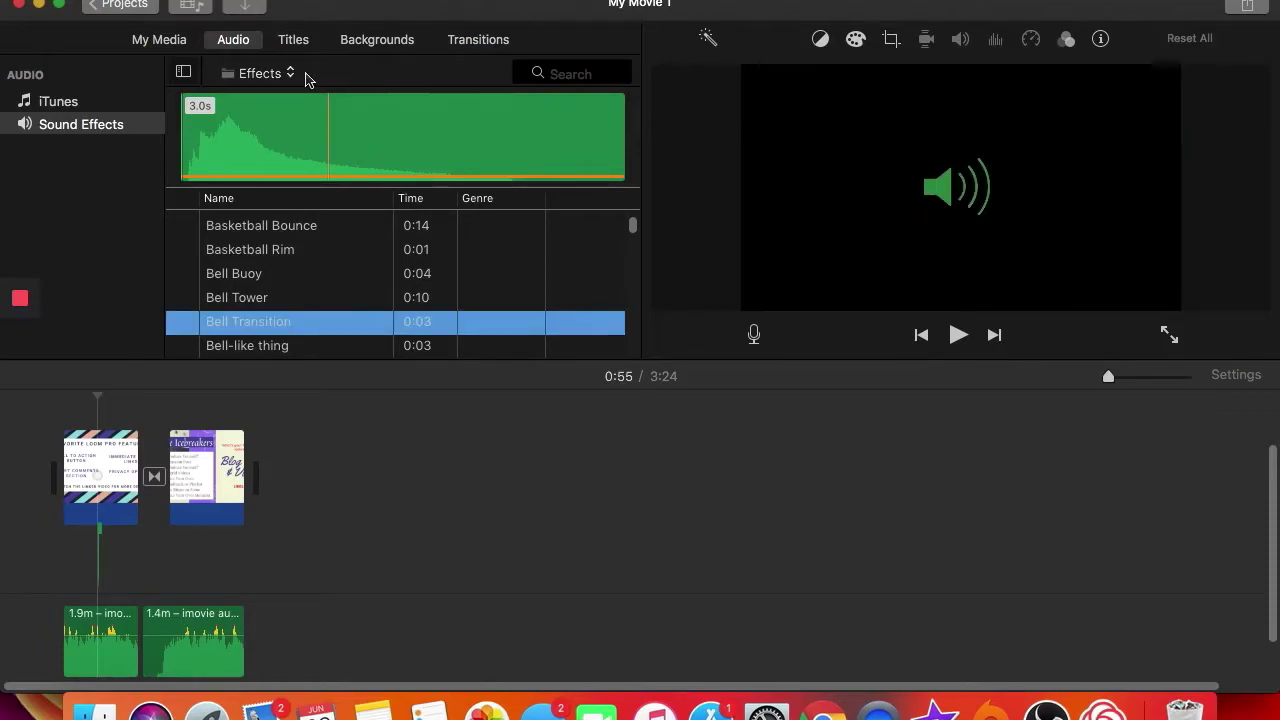
Add a Soft Bar - White title above the first image clip at about 1:24
{"action": "left_click", "coordinate": [294, 42]}
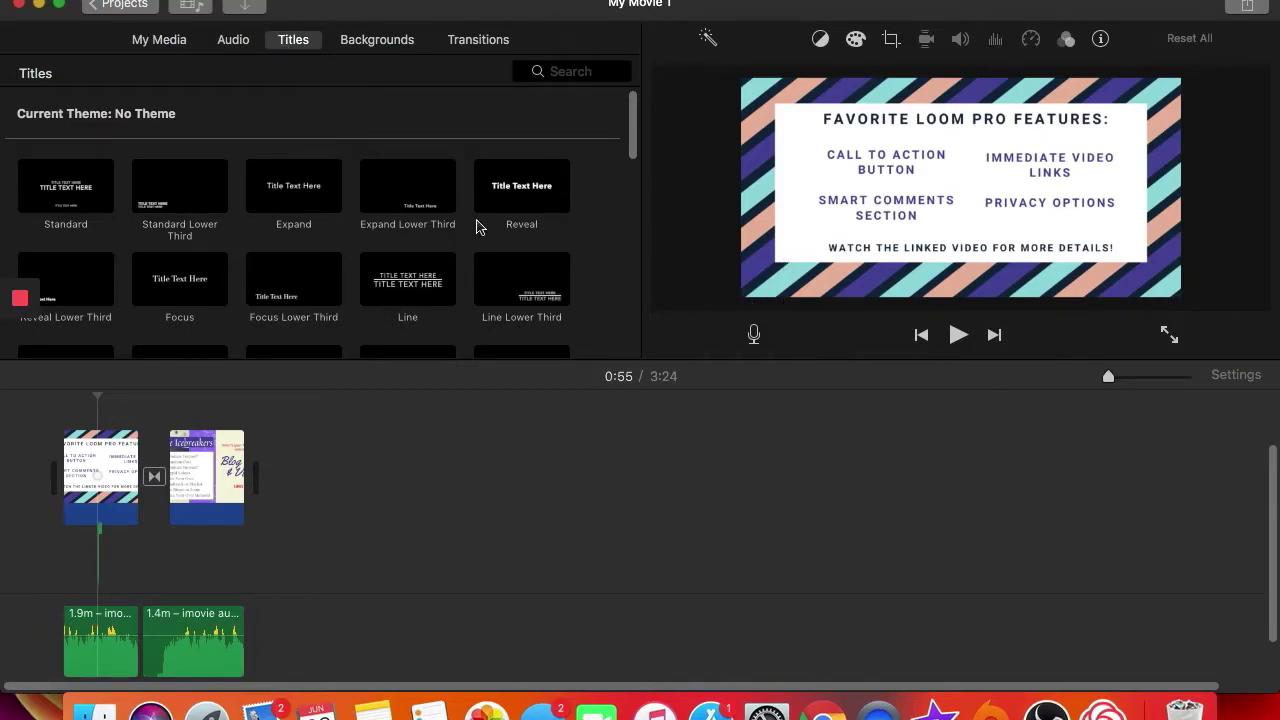
{"action": "left_click_drag", "start_coordinate": [1108, 376], "coordinate": [1134, 376]}
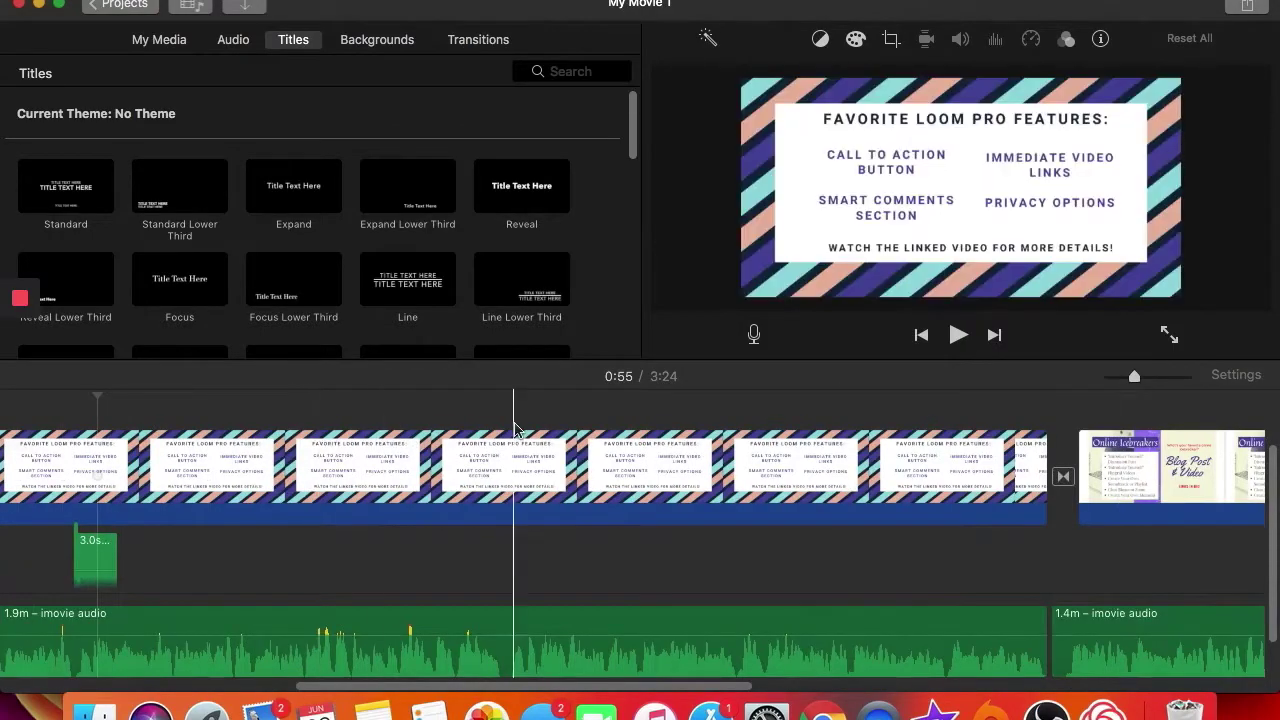
{"action": "left_click", "coordinate": [526, 411]}
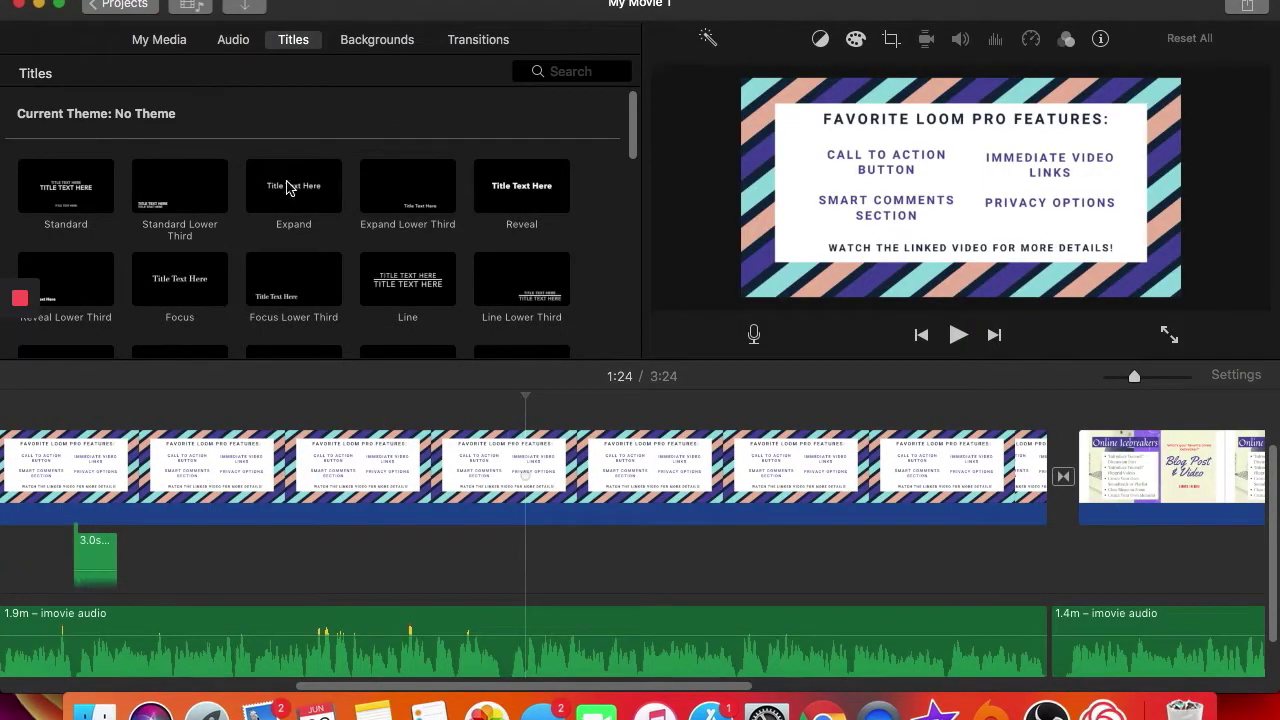
{"action": "scroll", "coordinate": [421, 247], "scroll_direction": "down", "scroll_amount": 10}
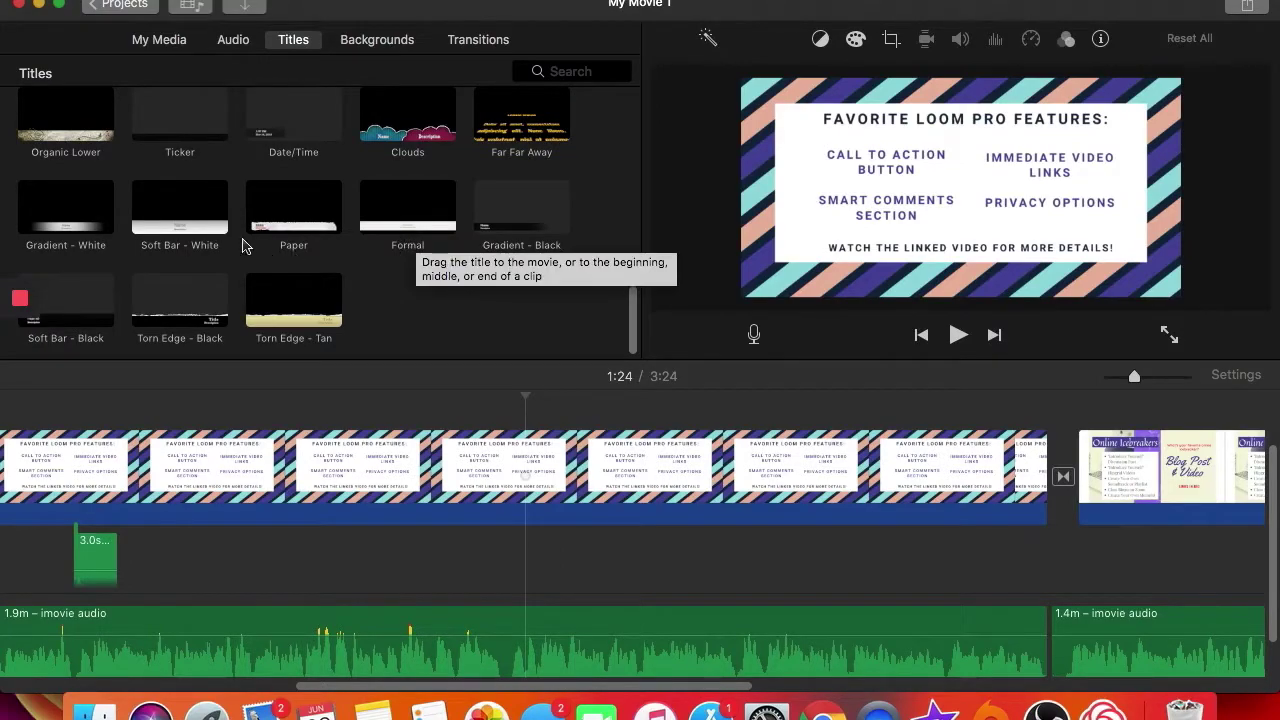
{"action": "left_click", "coordinate": [163, 213]}
{"action": "left_click_drag", "start_coordinate": [163, 213], "coordinate": [541, 418]}
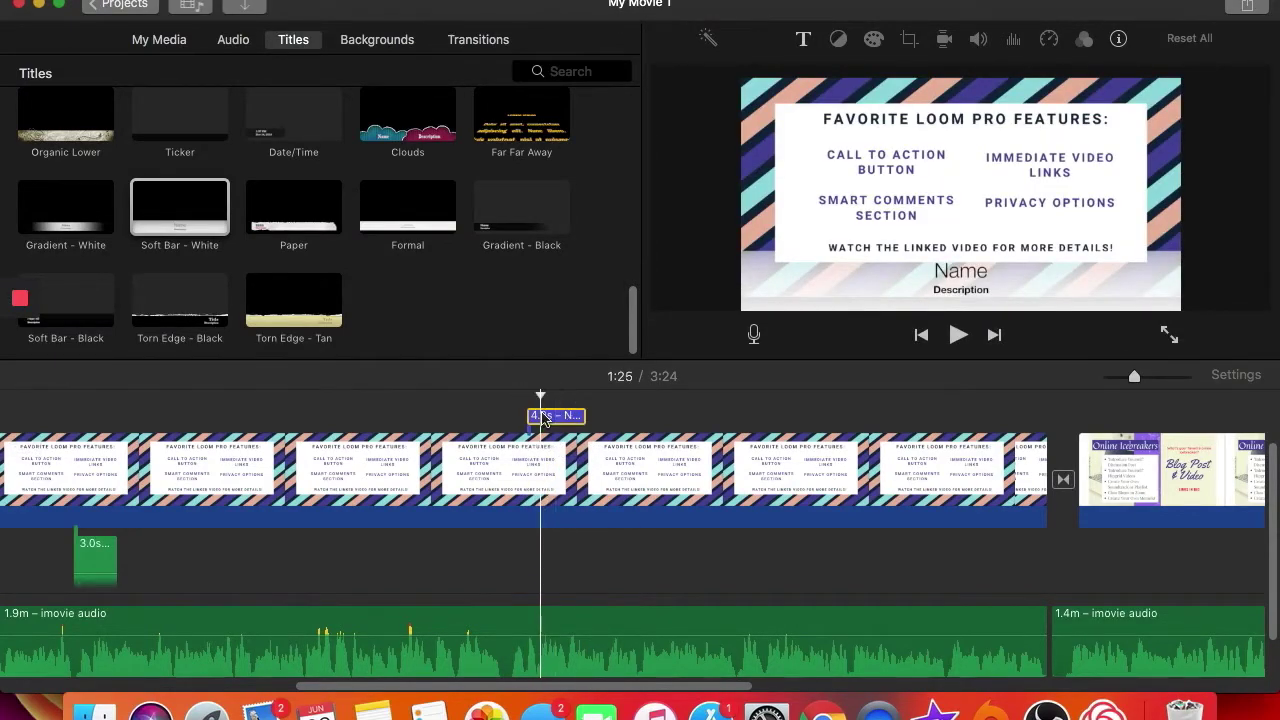
Set the title's name line to "Example 1" and its description line to "Remember:"
{"action": "left_click", "coordinate": [541, 418]}
{"action": "double_click", "coordinate": [557, 414]}
{"action": "left_click", "coordinate": [963, 278]}
{"action": "type", "text": "Example 1"}
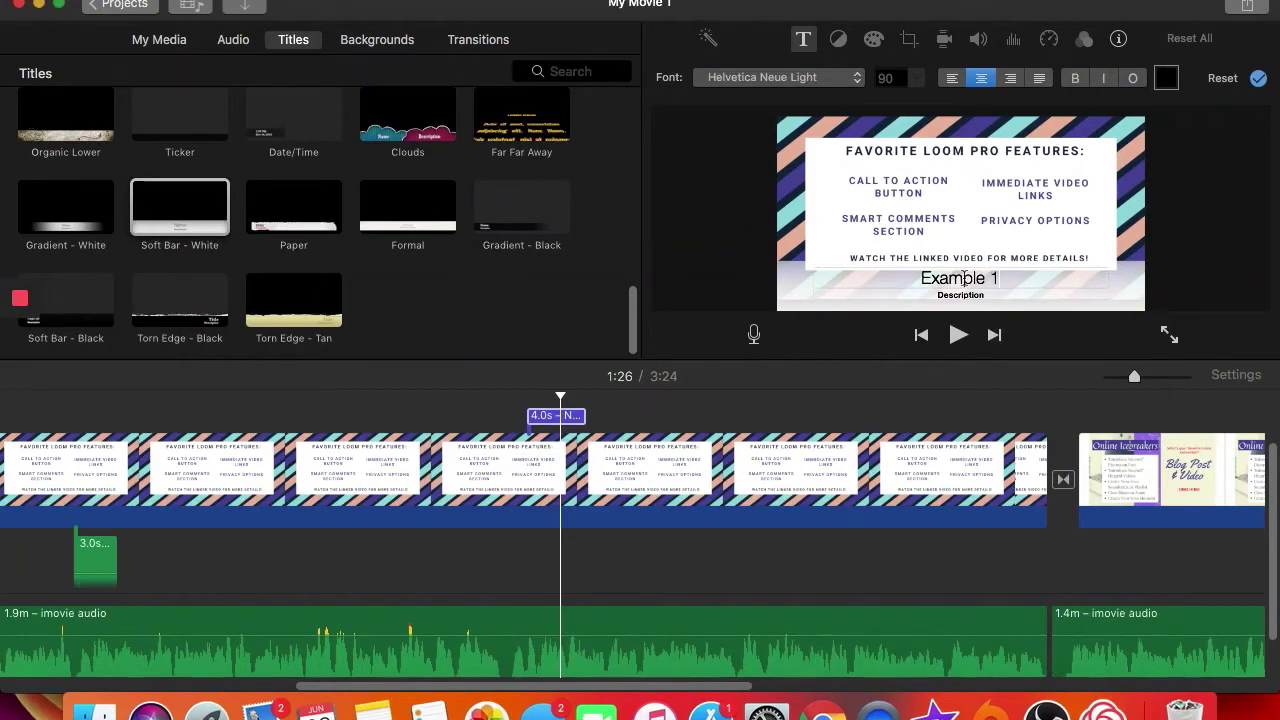
{"action": "left_click", "coordinate": [960, 295]}
{"action": "type", "text": "Remember:"}
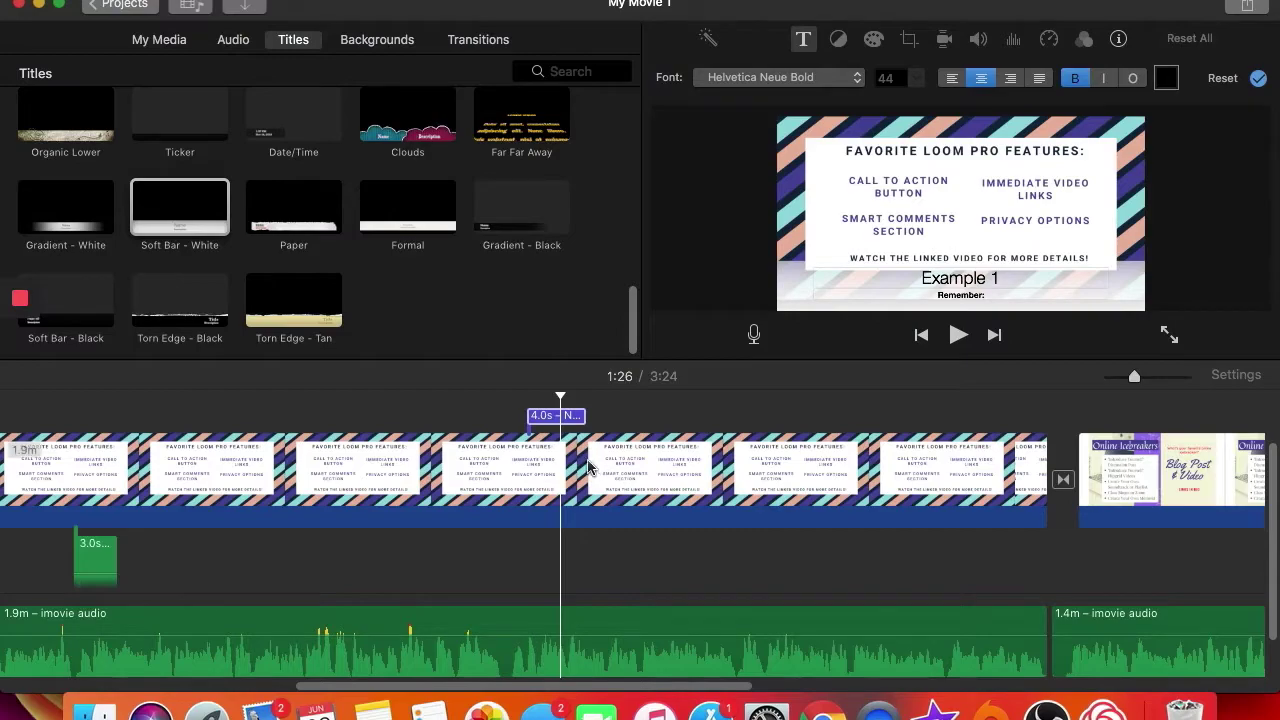
Play back the start of the Example 1 title and lengthen the title to 5.1 seconds
{"action": "left_click", "coordinate": [502, 420]}
{"action": "left_click", "coordinate": [955, 334]}
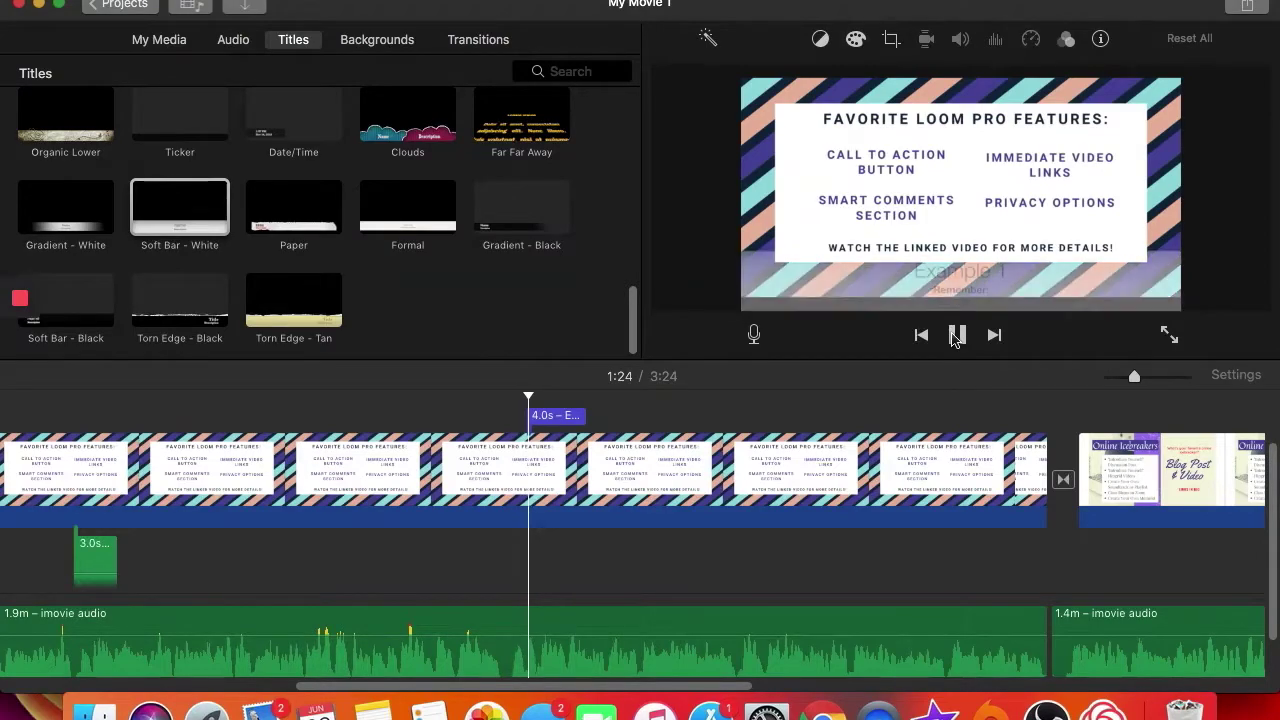
{"action": "left_click", "coordinate": [955, 334]}
{"action": "left_click", "coordinate": [537, 415]}
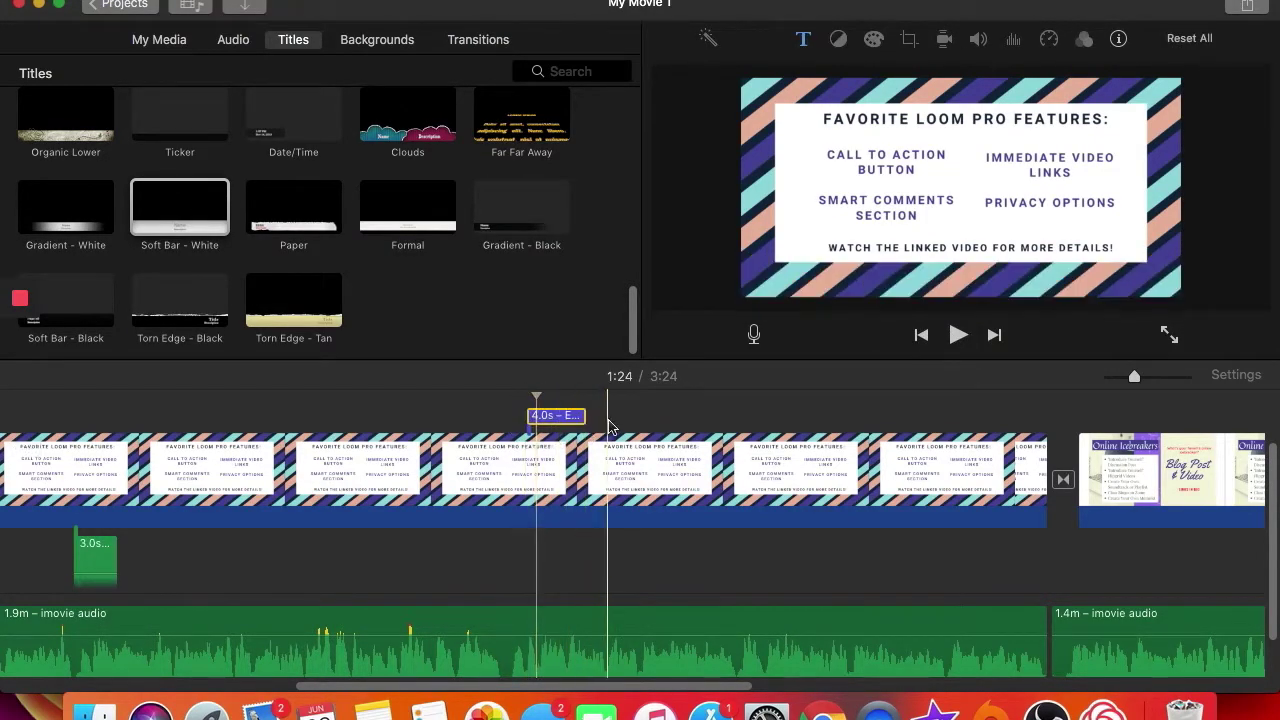
{"action": "mouse_move", "coordinate": [584, 415]}
{"action": "left_mouse_down"}
{"action": "mouse_move", "coordinate": [706, 418]}
{"action": "mouse_move", "coordinate": [549, 420]}
{"action": "mouse_move", "coordinate": [634, 420]}
{"action": "mouse_move", "coordinate": [600, 420]}
{"action": "left_mouse_up"}
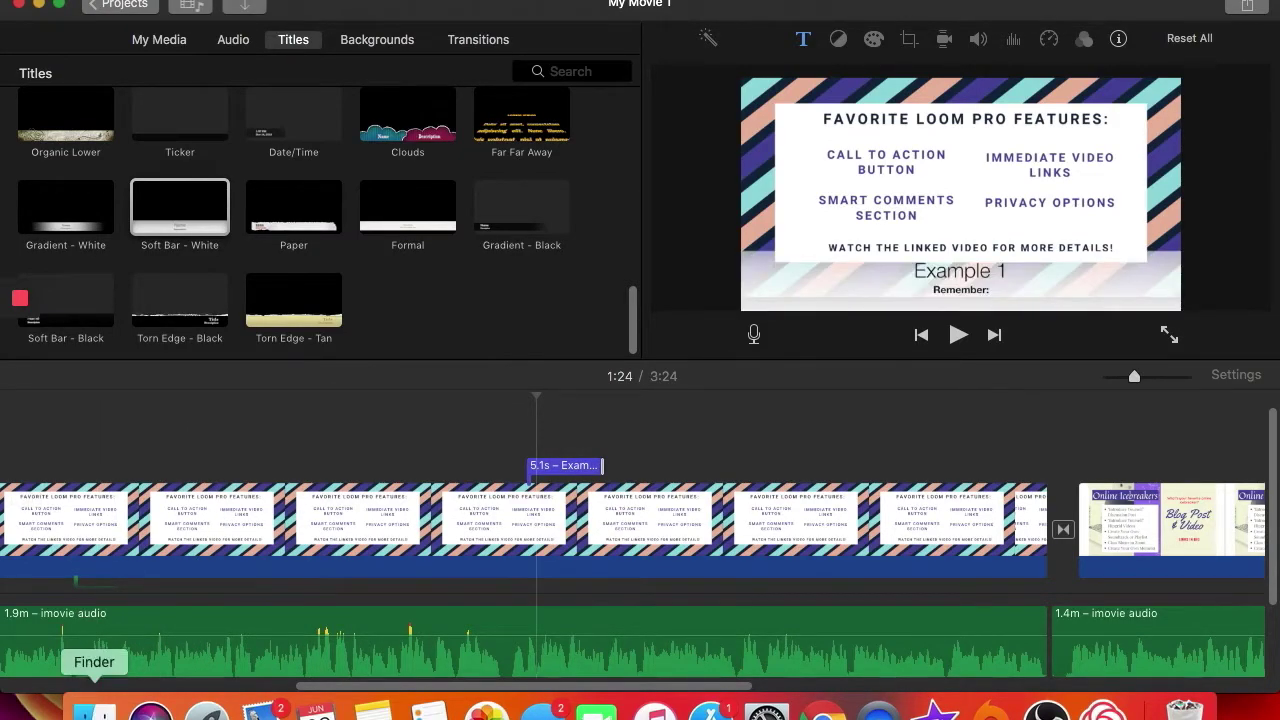
Add the Phone as DocCam picture from Finder's Downloads folder as a cutaway above the first image clip at about 1:00
{"action": "left_click", "coordinate": [95, 708]}
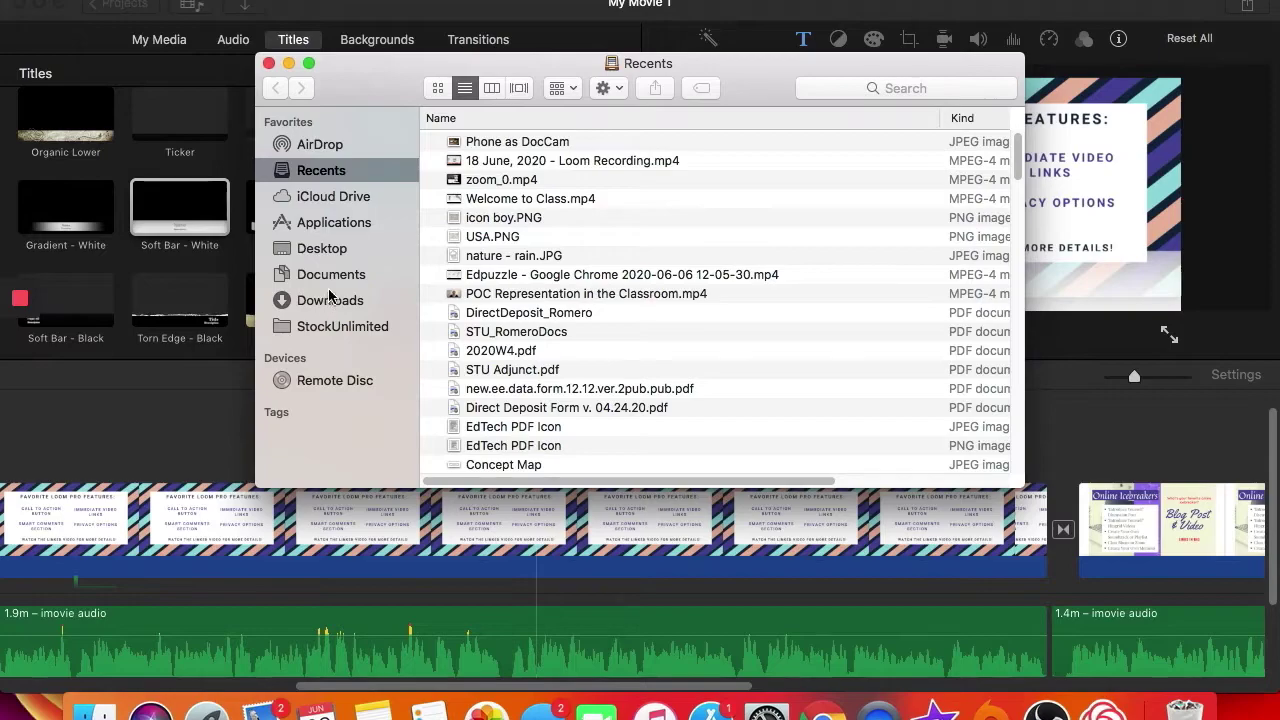
{"action": "left_click", "coordinate": [330, 300]}
{"action": "scroll", "coordinate": [500, 400], "scroll_direction": "down", "scroll_amount": 5}
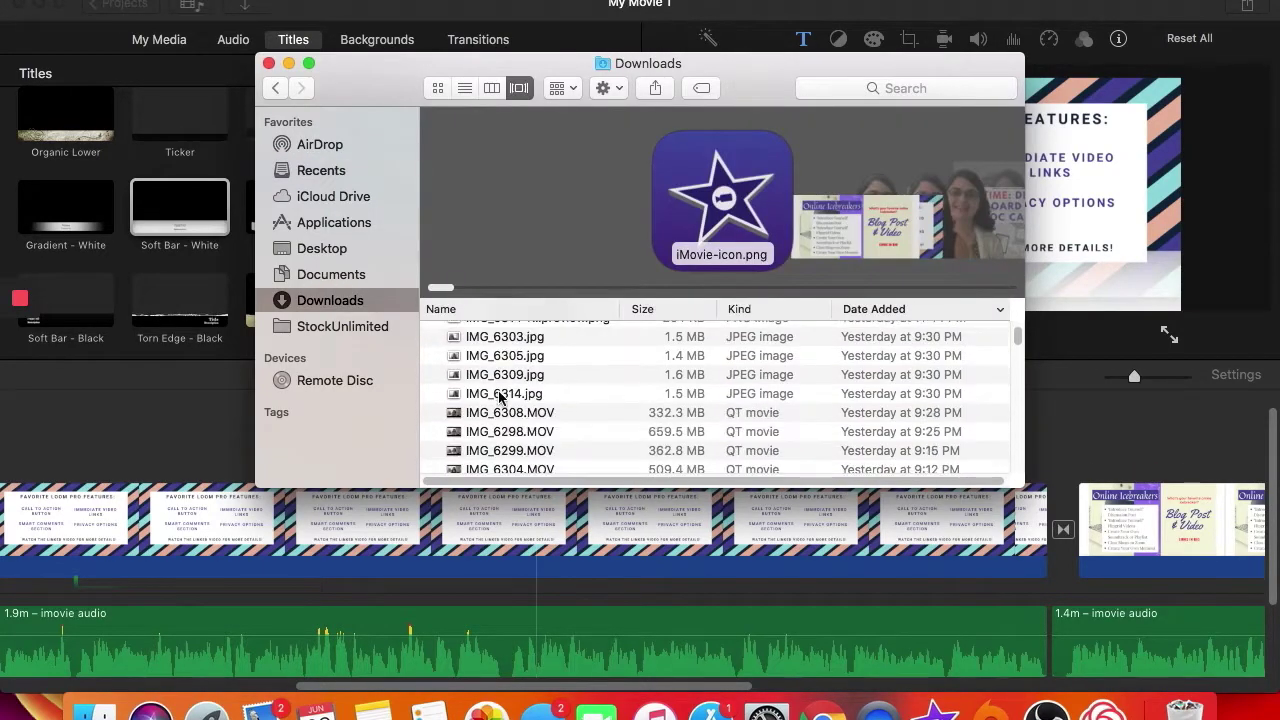
{"action": "scroll", "coordinate": [500, 398], "scroll_direction": "down", "scroll_amount": 3}
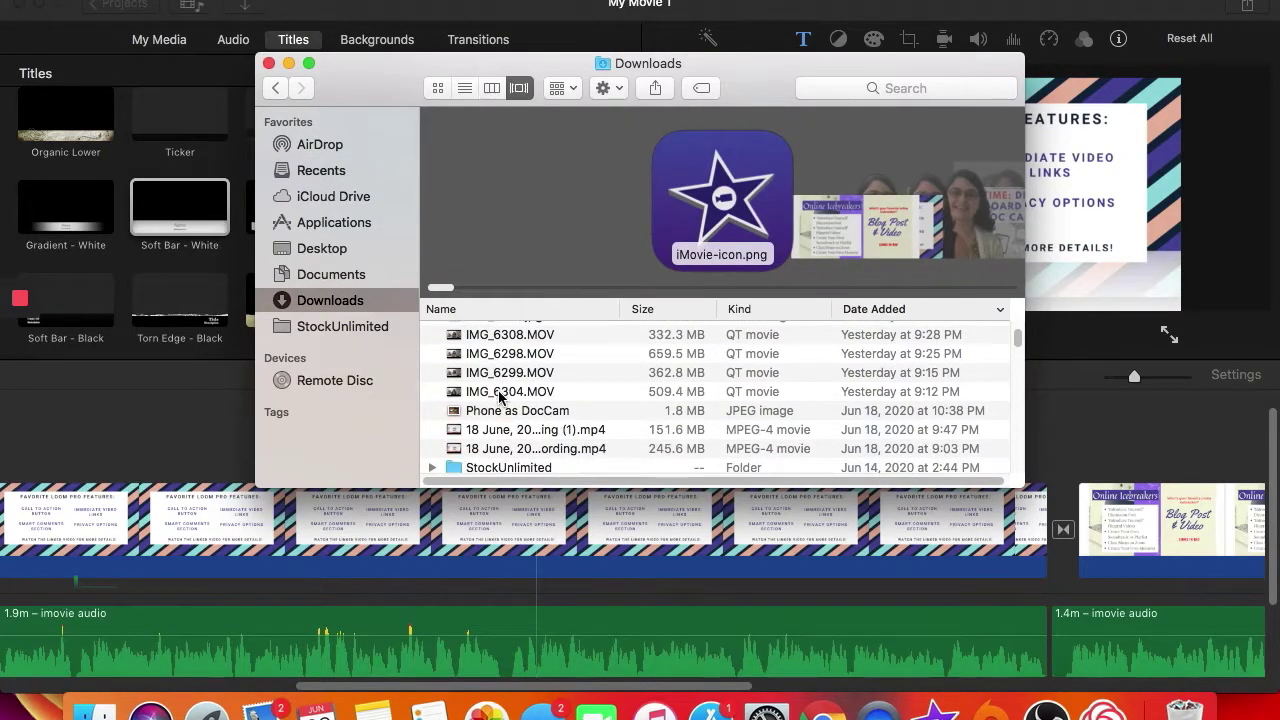
{"action": "left_click_drag", "start_coordinate": [500, 402], "coordinate": [153, 441]}
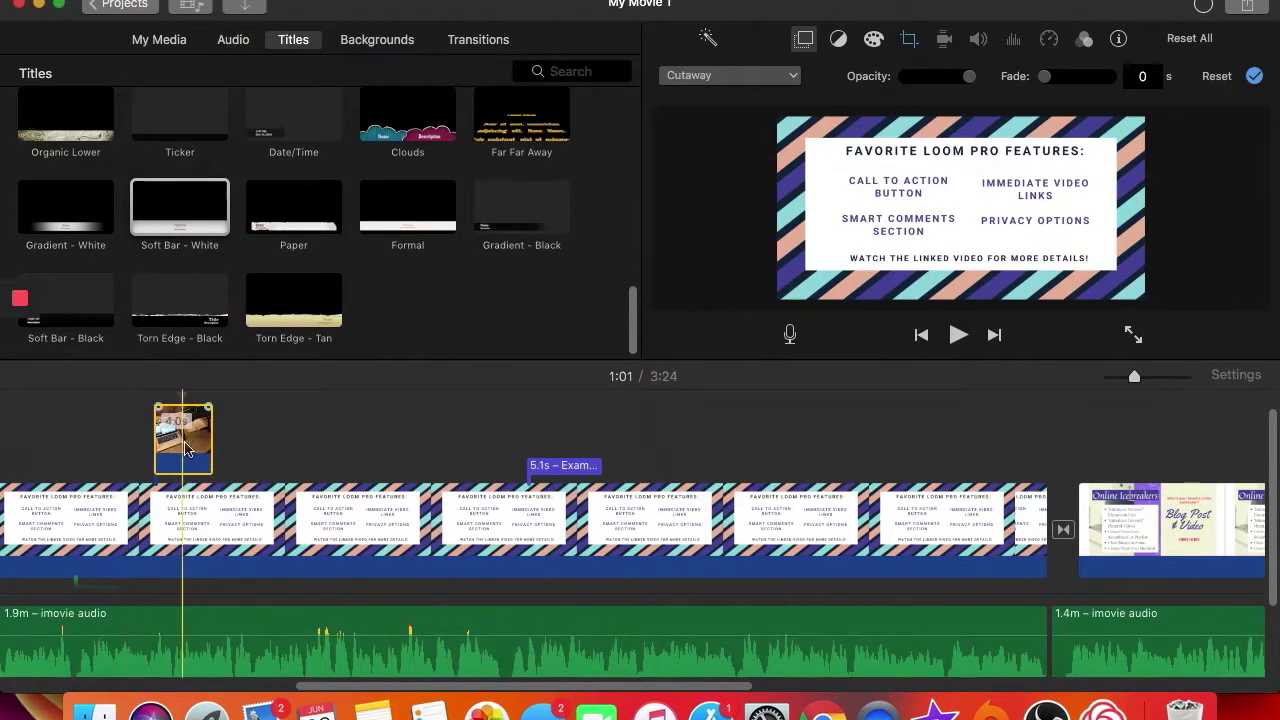
Try the Phone as DocCam cutaway beneath the Example 1 title and reposition it just ahead of the title at about 1:15
{"action": "left_click_drag", "start_coordinate": [183, 447], "coordinate": [552, 413]}
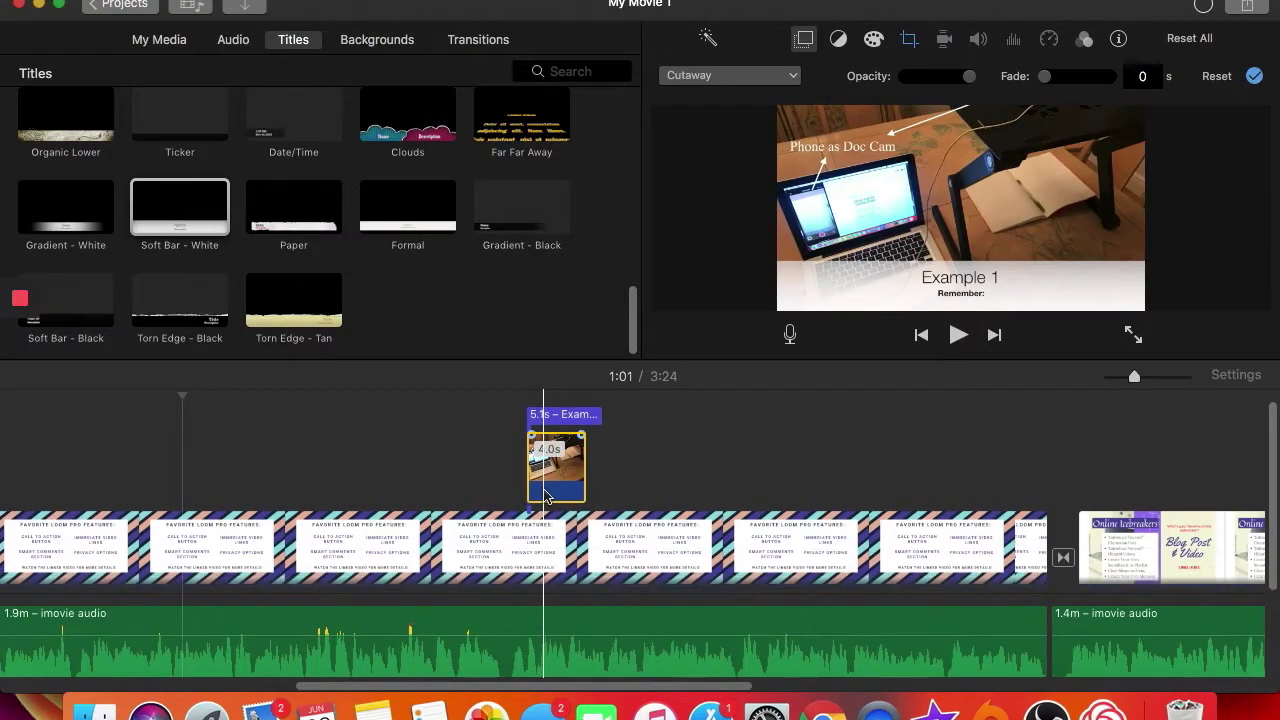
{"action": "left_click_drag", "start_coordinate": [558, 474], "coordinate": [411, 482]}
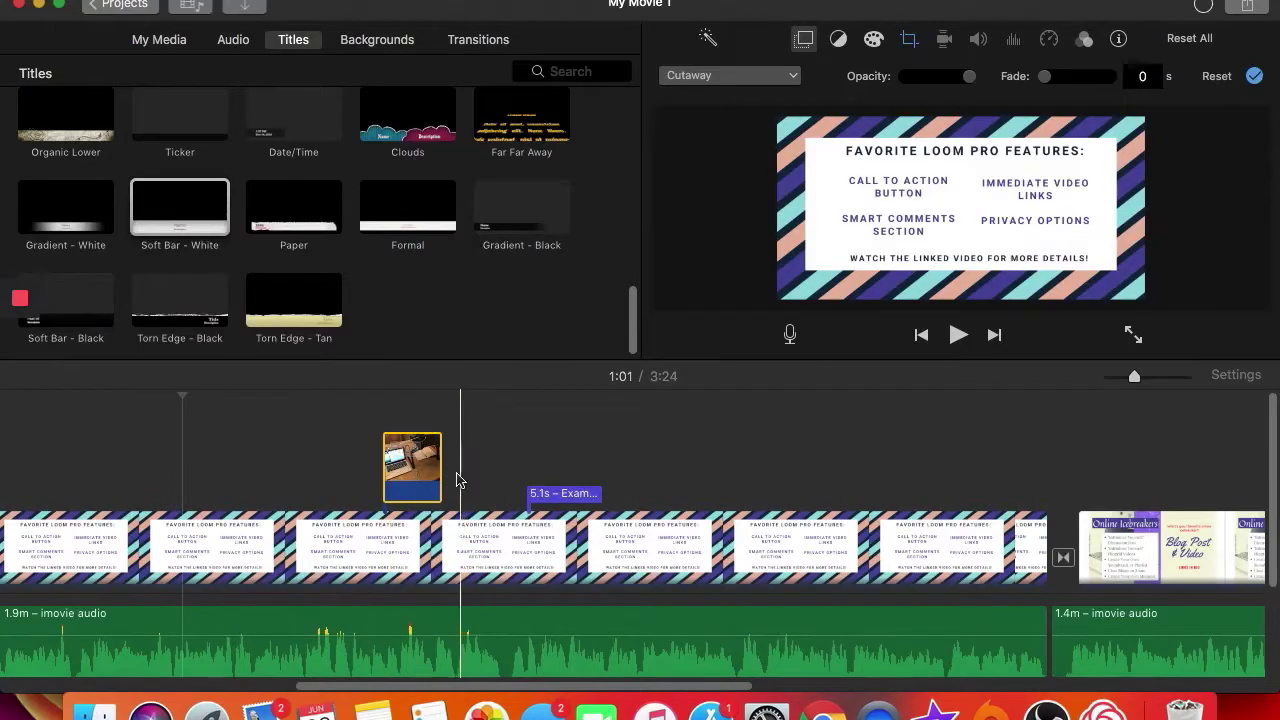
Play back the section of the timeline with the Phone as DocCam cutaway, starting from just before the picture
{"action": "left_click", "coordinate": [418, 476]}
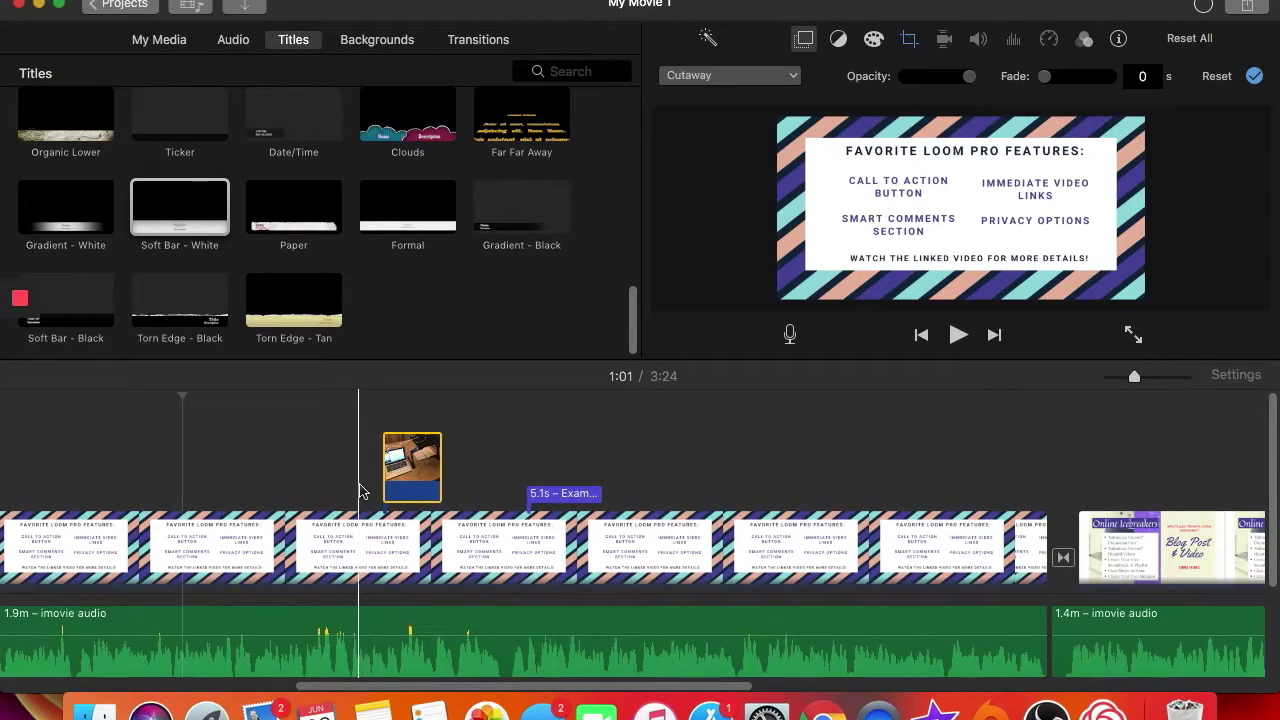
{"action": "left_click", "coordinate": [365, 490]}
{"action": "left_click", "coordinate": [962, 335]}
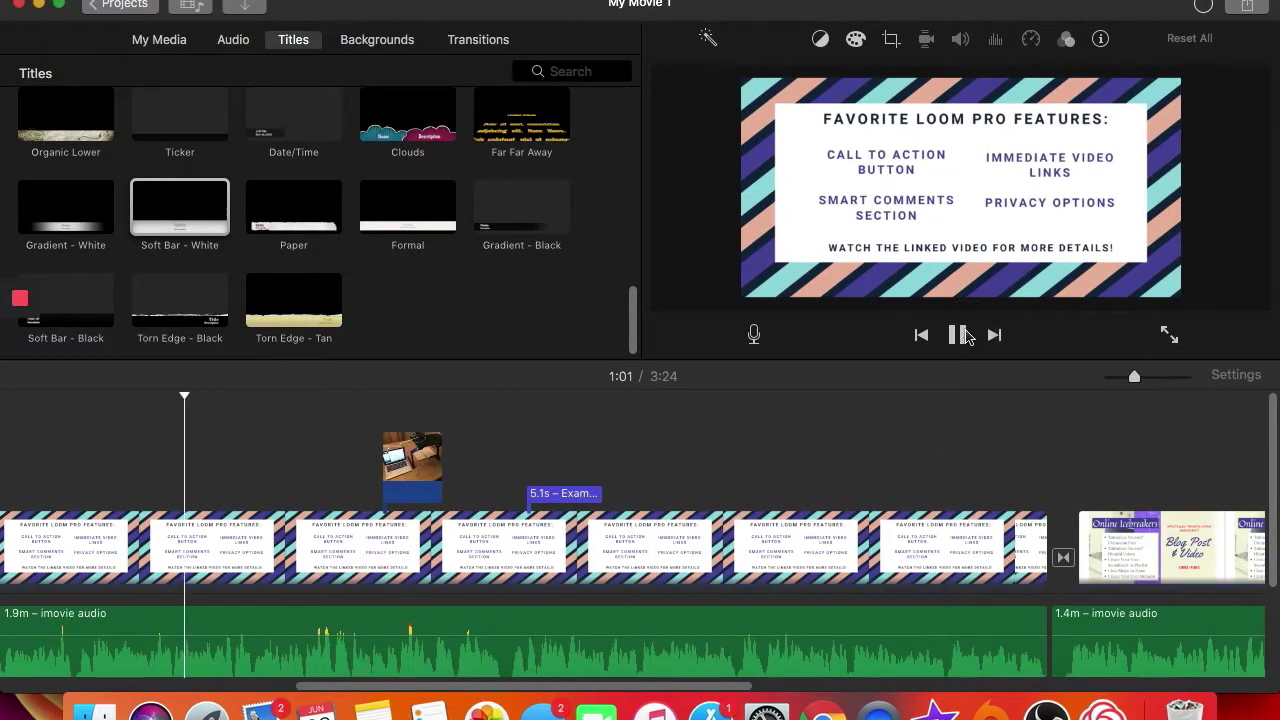
{"action": "left_click", "coordinate": [356, 477]}
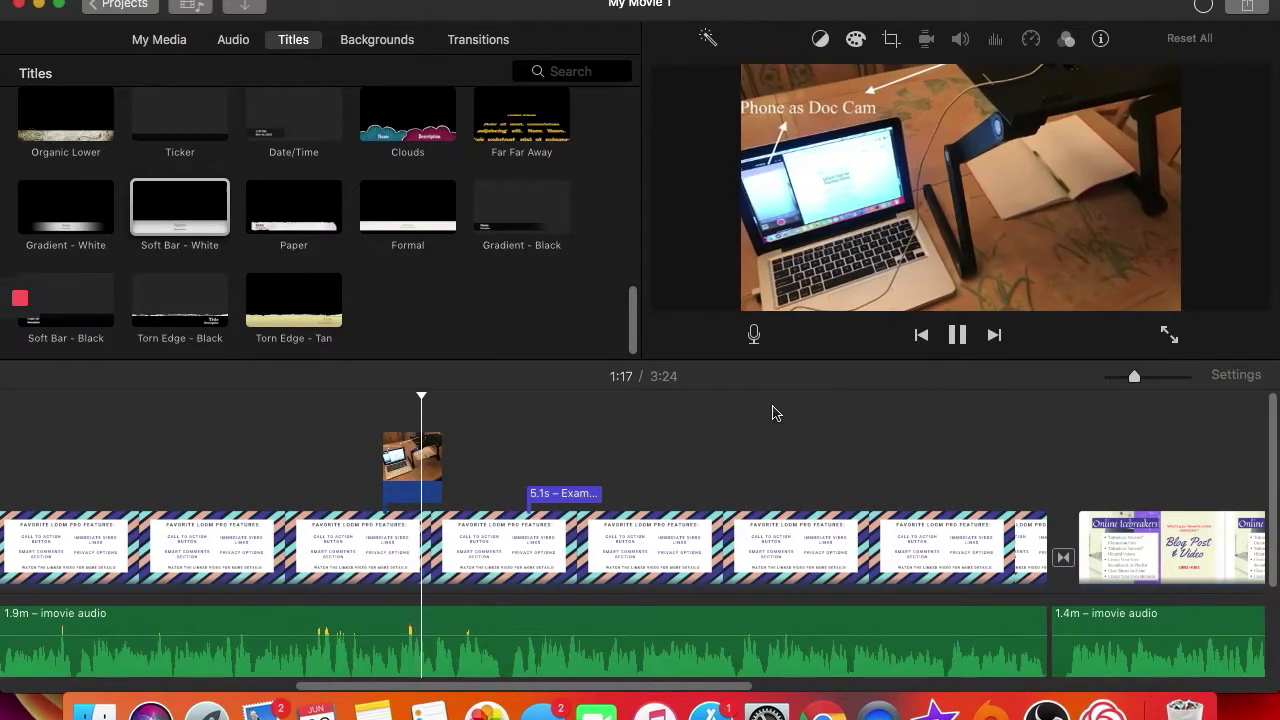
{"action": "key", "text": "space"}
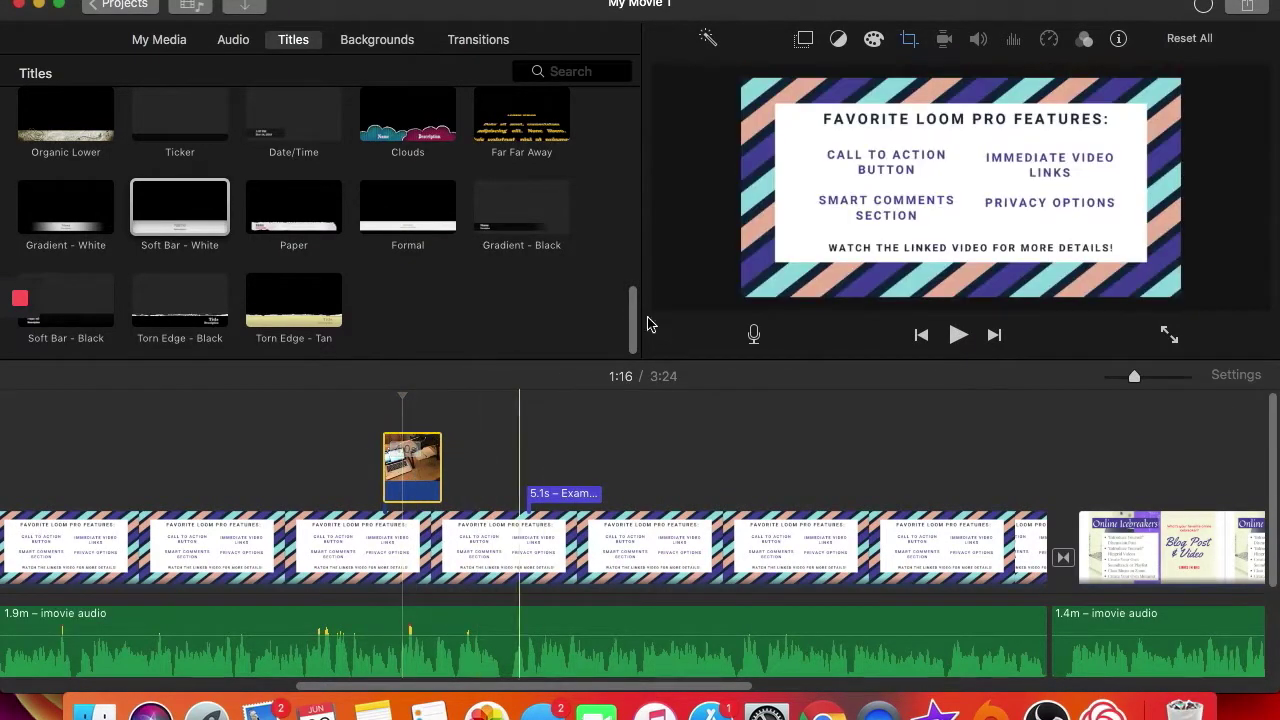
Try Crop to Fill on the Phone as DocCam cutaway with the crop frame moved up near the picture's upper edge
{"action": "left_click", "coordinate": [909, 39]}
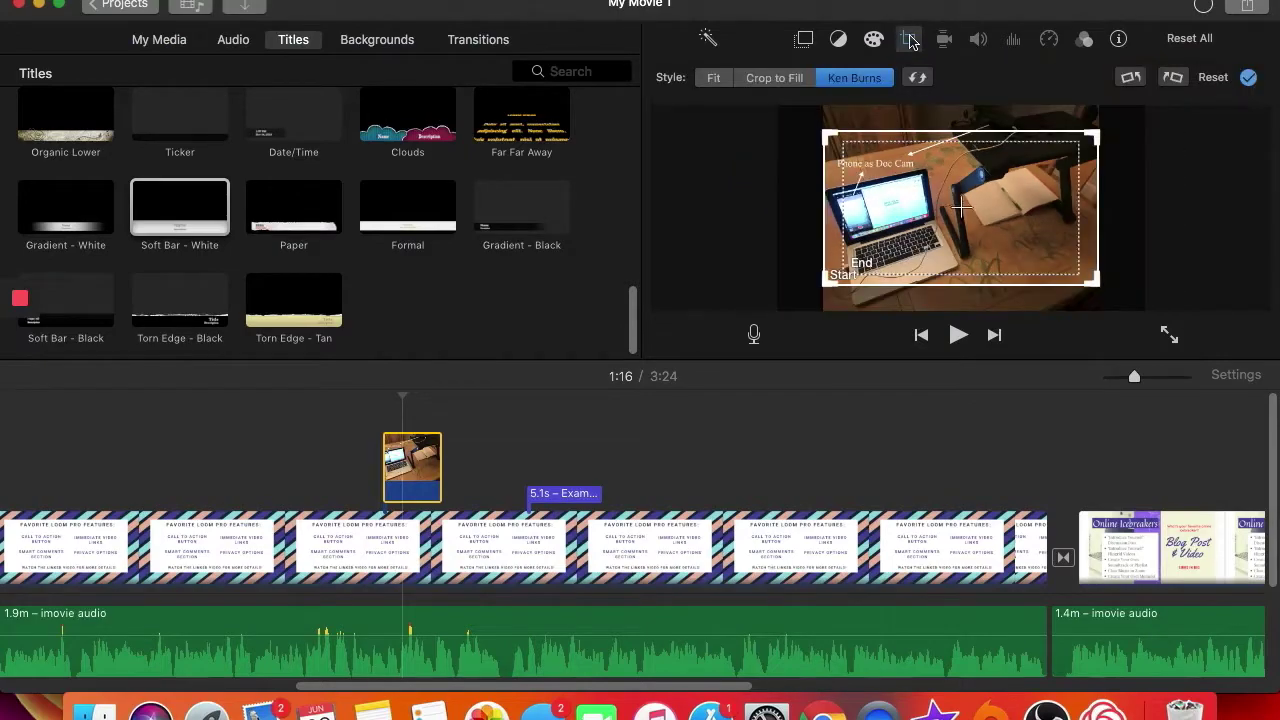
{"action": "left_click", "coordinate": [767, 80]}
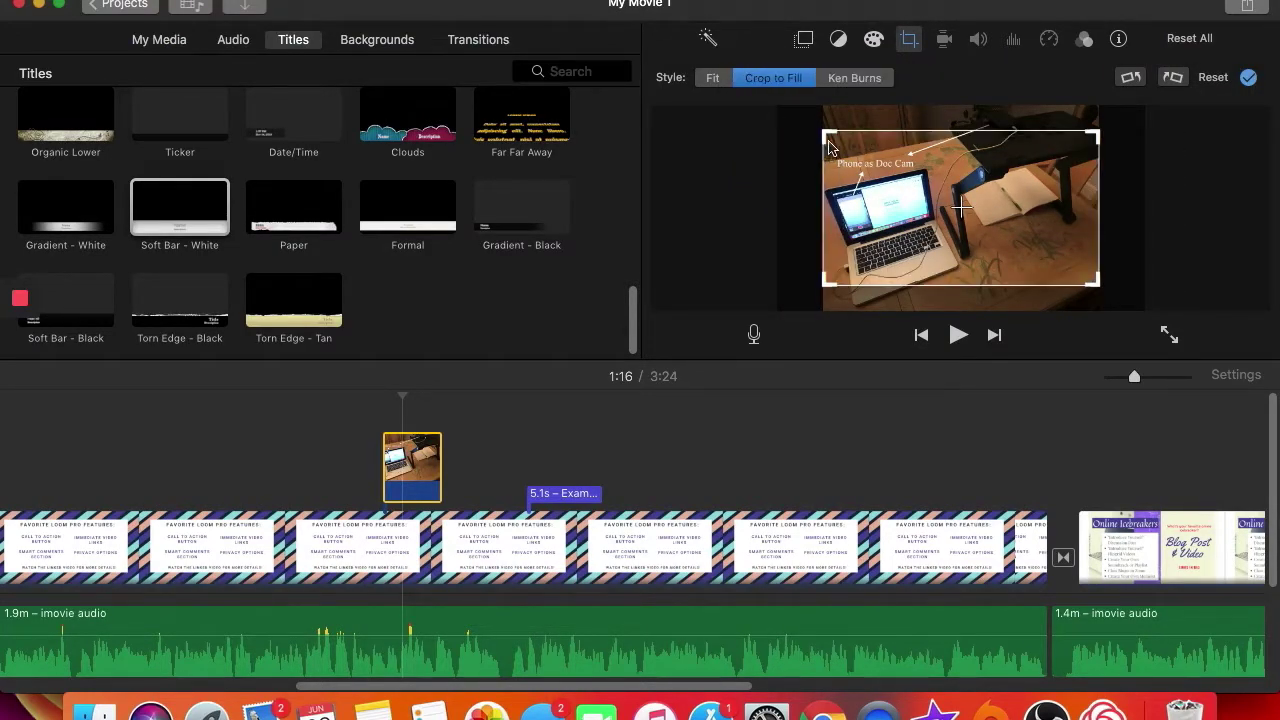
{"action": "mouse_move", "coordinate": [887, 210]}
{"action": "left_mouse_down"}
{"action": "mouse_move", "coordinate": [885, 240]}
{"action": "mouse_move", "coordinate": [885, 168]}
{"action": "mouse_move", "coordinate": [871, 303]}
{"action": "mouse_move", "coordinate": [868, 203]}
{"action": "mouse_move", "coordinate": [893, 192]}
{"action": "left_mouse_up"}
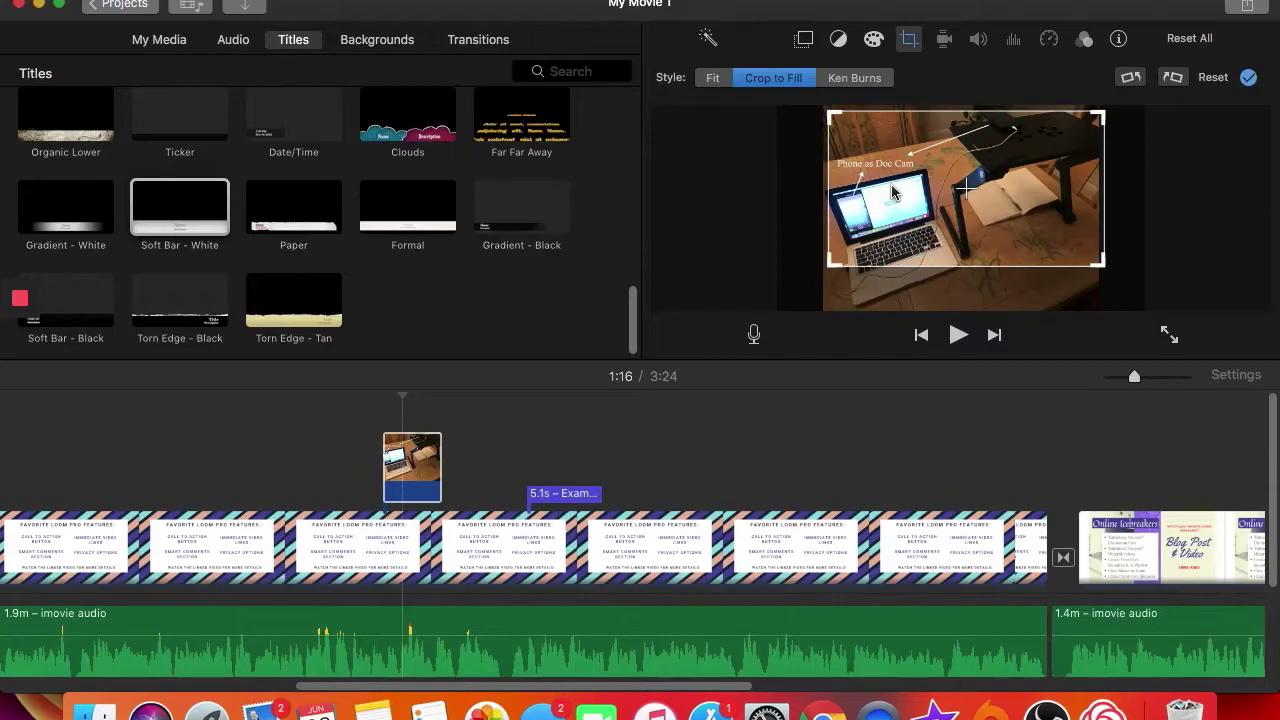
{"action": "key", "text": "Return"}
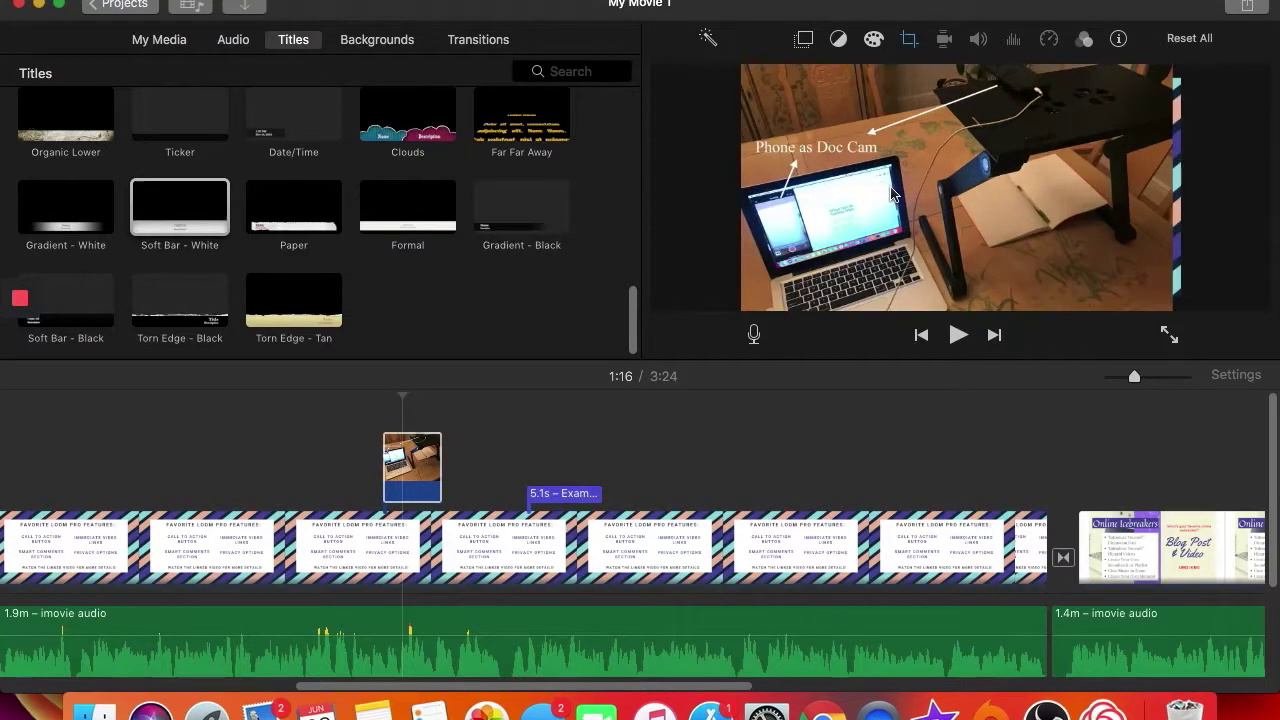
Set the Phone as DocCam cutaway's cropping style to Fit
{"action": "left_click", "coordinate": [909, 40]}
{"action": "left_click", "coordinate": [713, 78]}
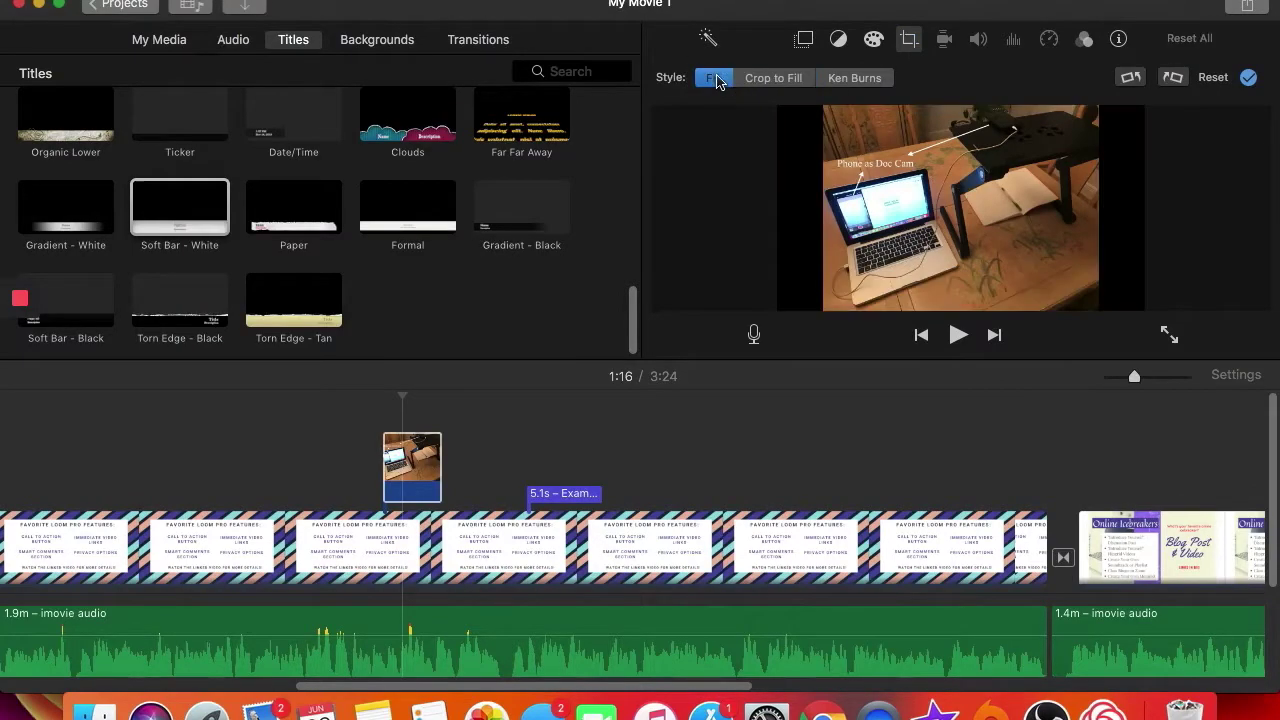
Try the Split Screen overlay for the Phone as DocCam picture
{"action": "left_click", "coordinate": [415, 465]}
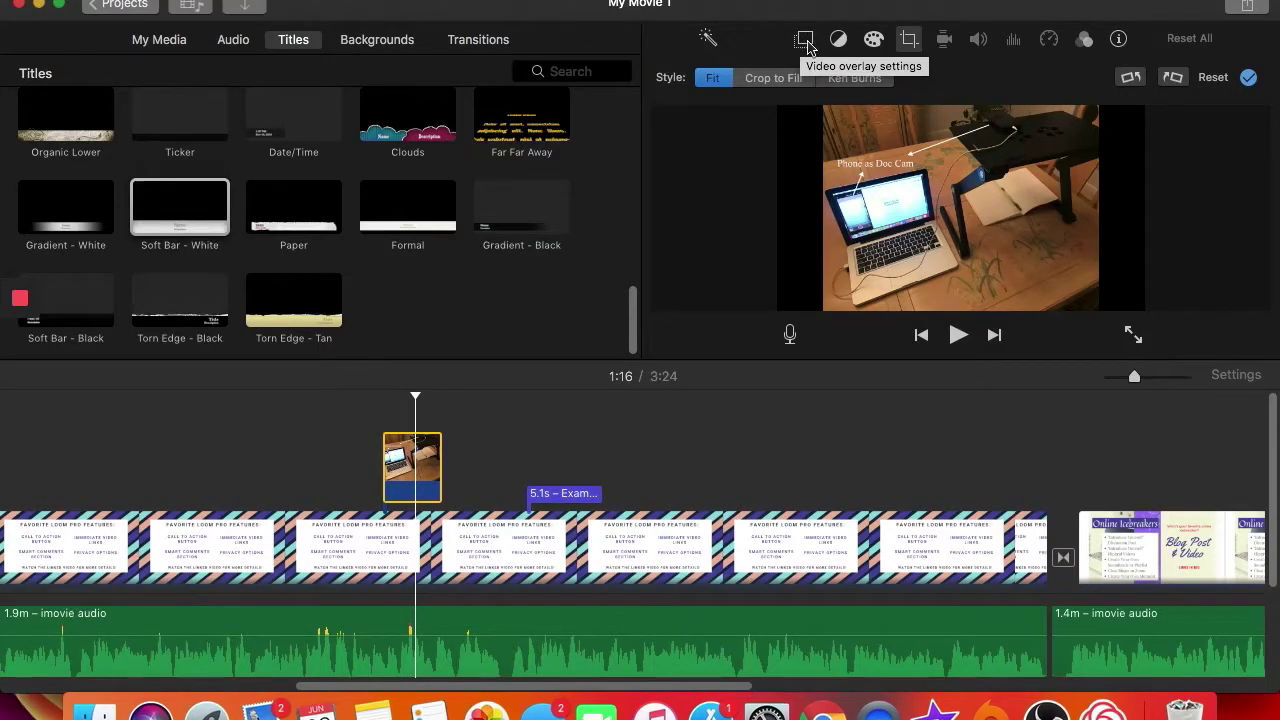
{"action": "left_click", "coordinate": [805, 40]}
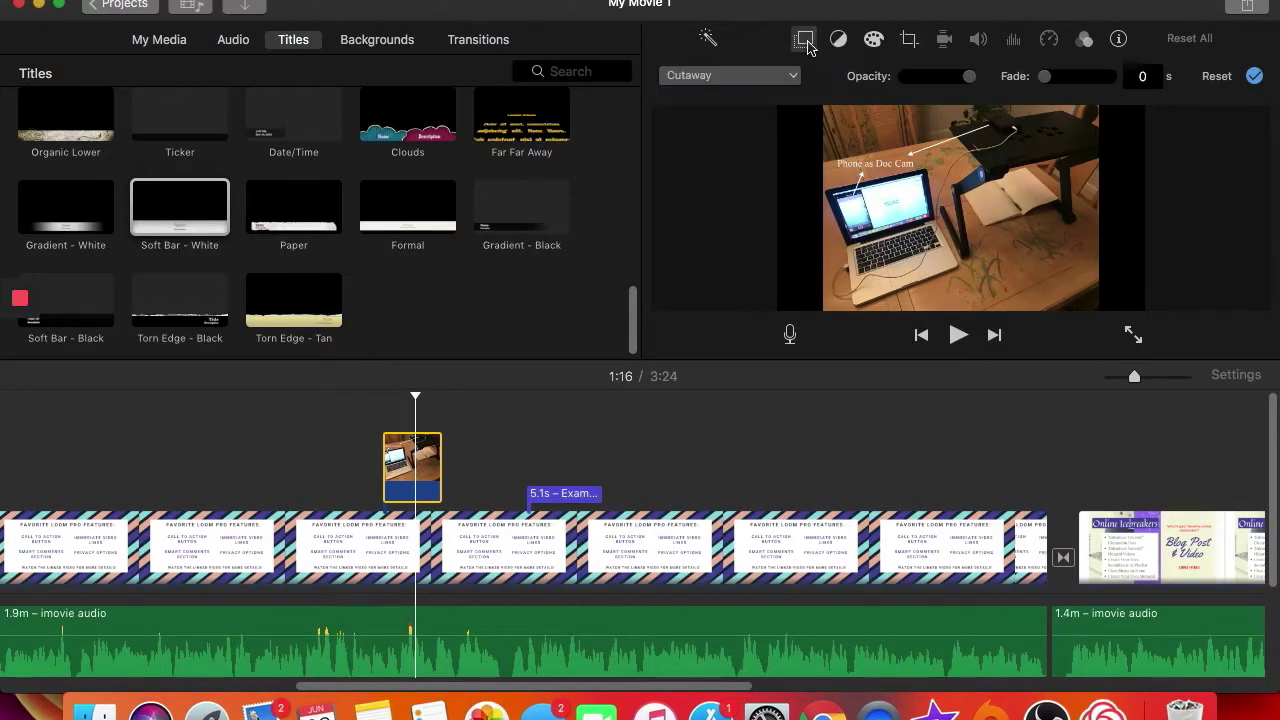
{"action": "left_click", "coordinate": [731, 80]}
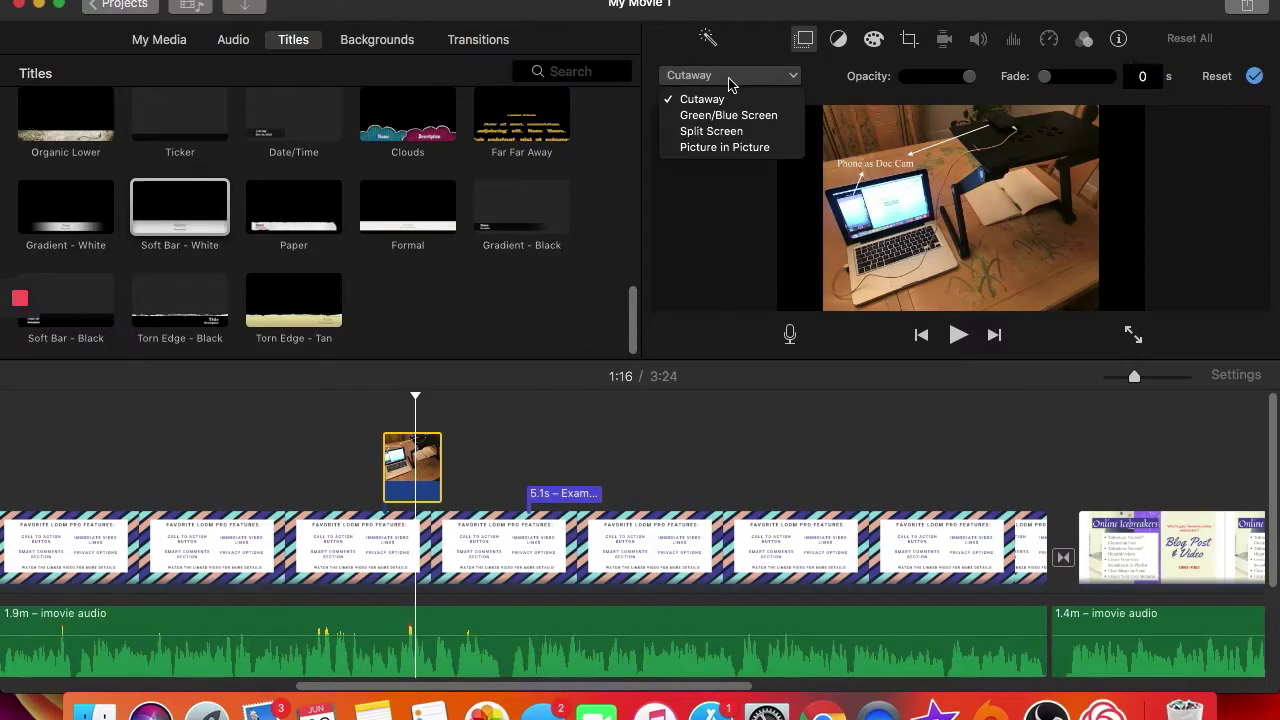
{"action": "left_click", "coordinate": [712, 131]}
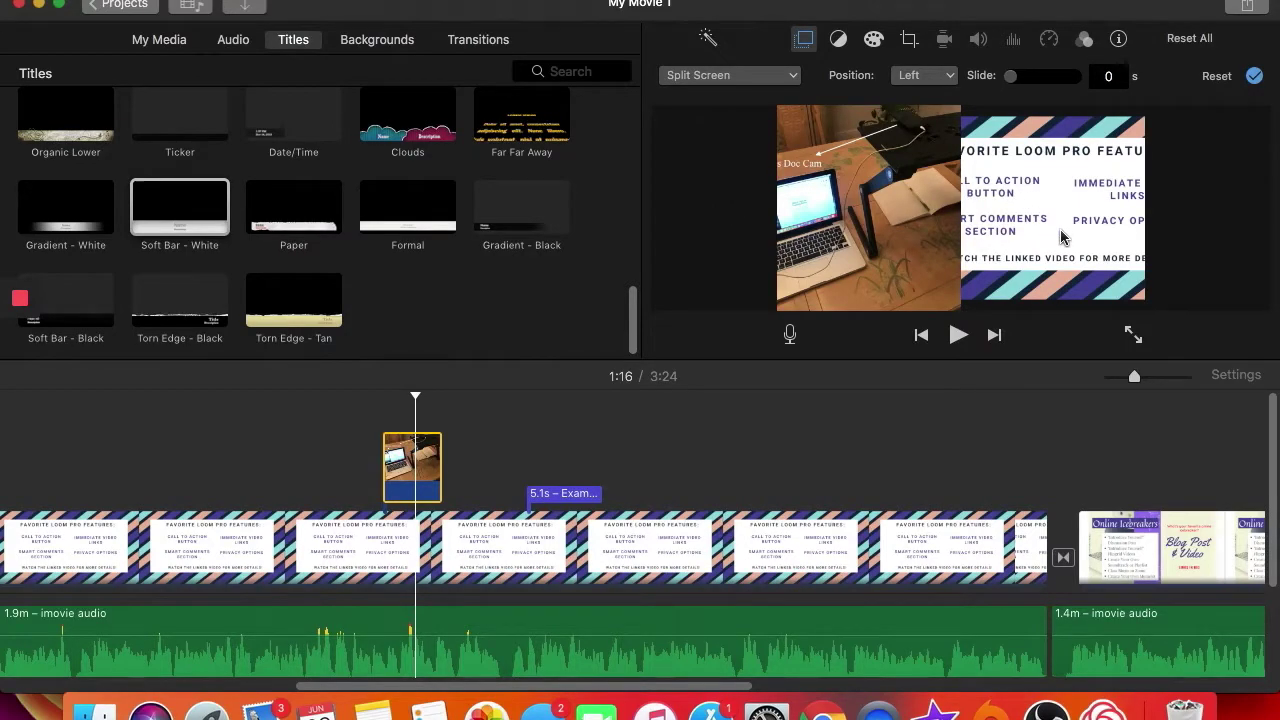
Make the Phone as DocCam picture a Picture in Picture overlay enlarged to cover the middle of the slide, and play it back
{"action": "left_click", "coordinate": [737, 80]}
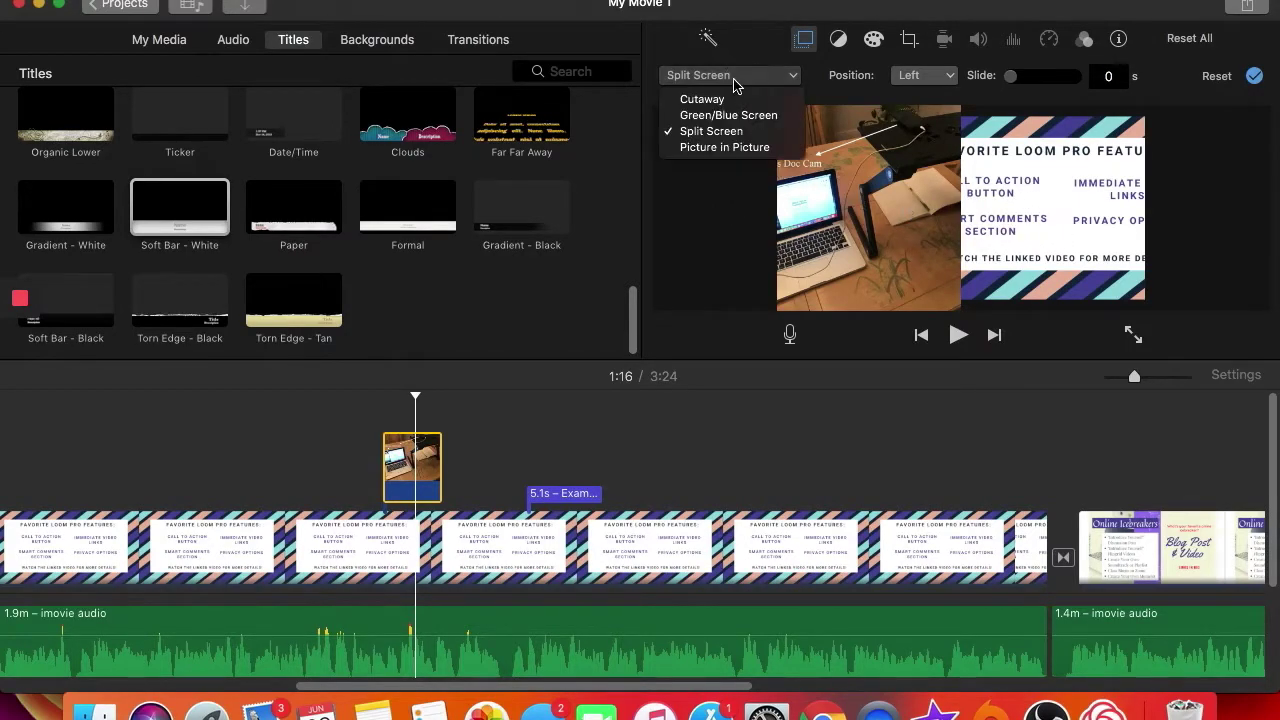
{"action": "left_click", "coordinate": [712, 148]}
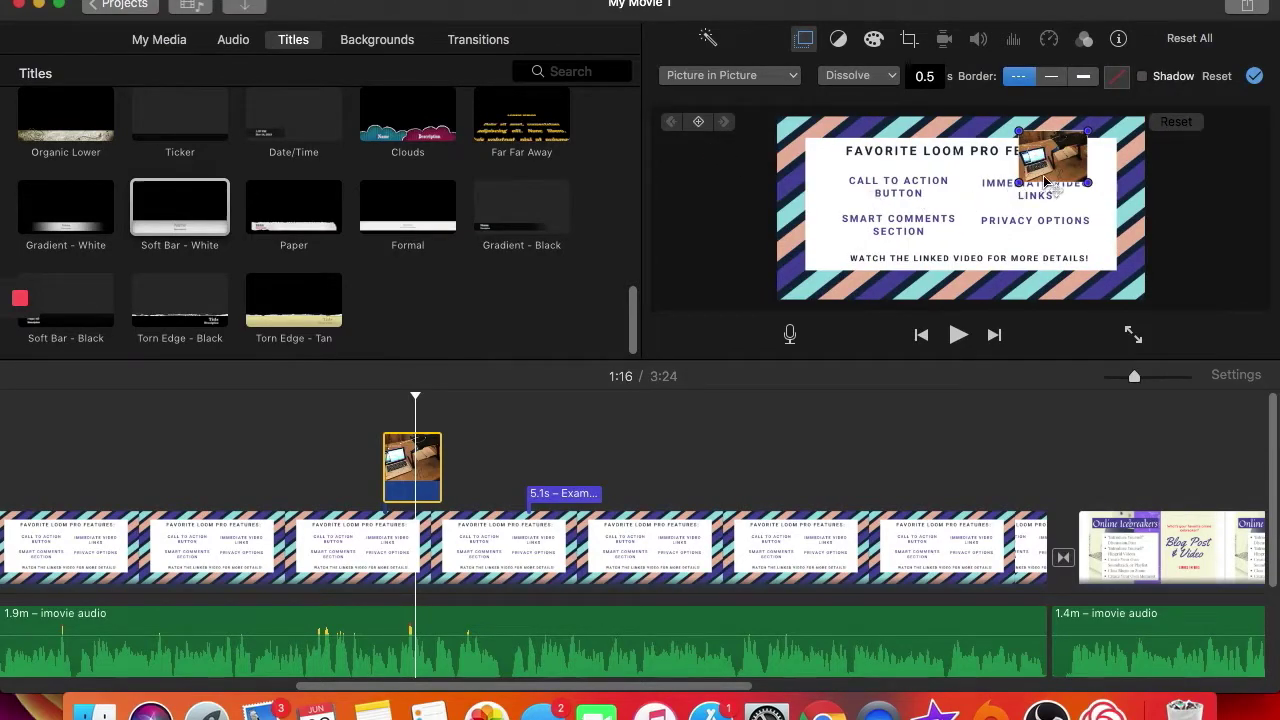
{"action": "left_click_drag", "start_coordinate": [1020, 180], "coordinate": [862, 305]}
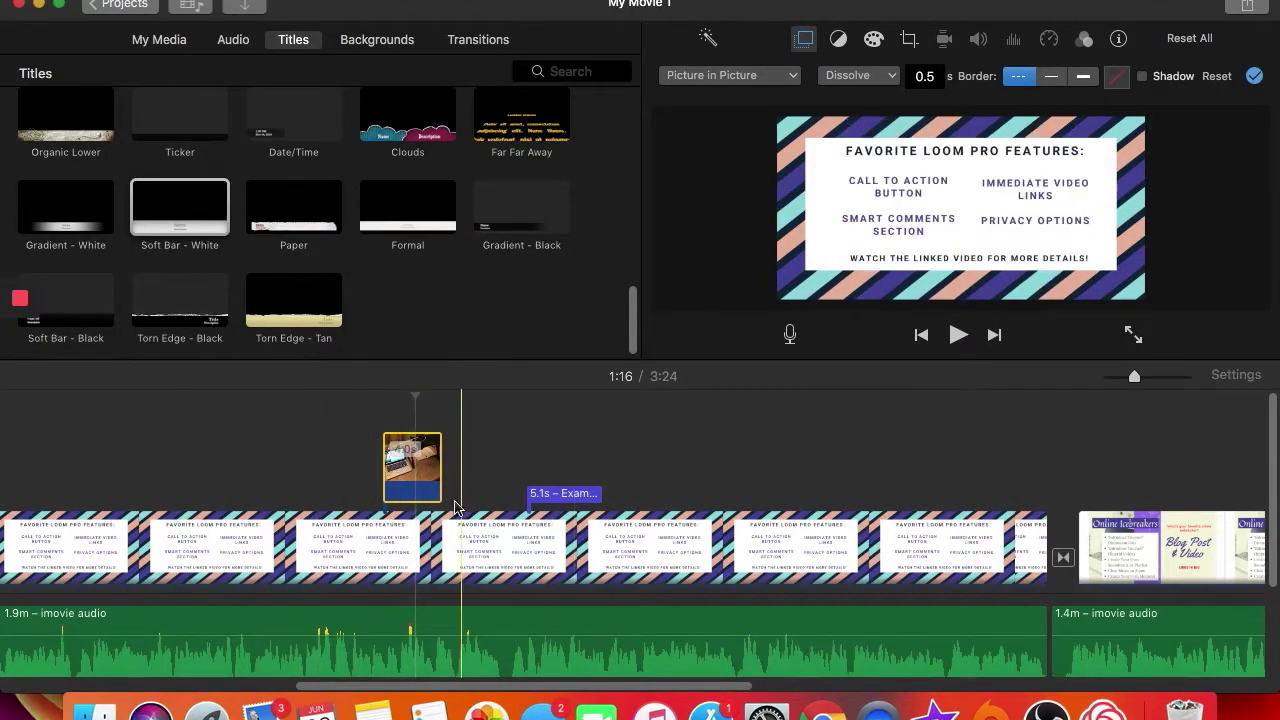
{"action": "left_click", "coordinate": [366, 497]}
{"action": "left_click", "coordinate": [958, 336]}
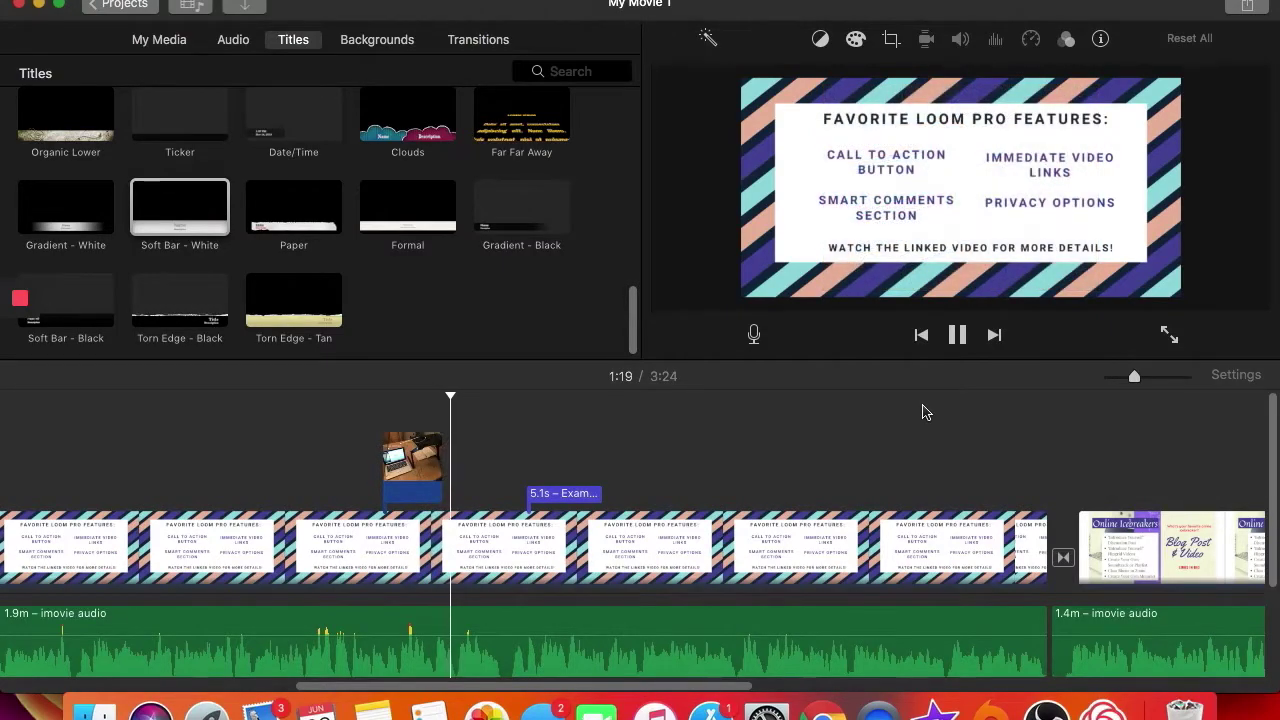
Lengthen the Phone as DocCam overlay to 12.5 seconds by extending both its start and its end
{"action": "left_click", "coordinate": [382, 466]}
{"action": "left_click_drag", "start_coordinate": [382, 466], "coordinate": [257, 466]}
{"action": "left_click_drag", "start_coordinate": [343, 466], "coordinate": [377, 466]}
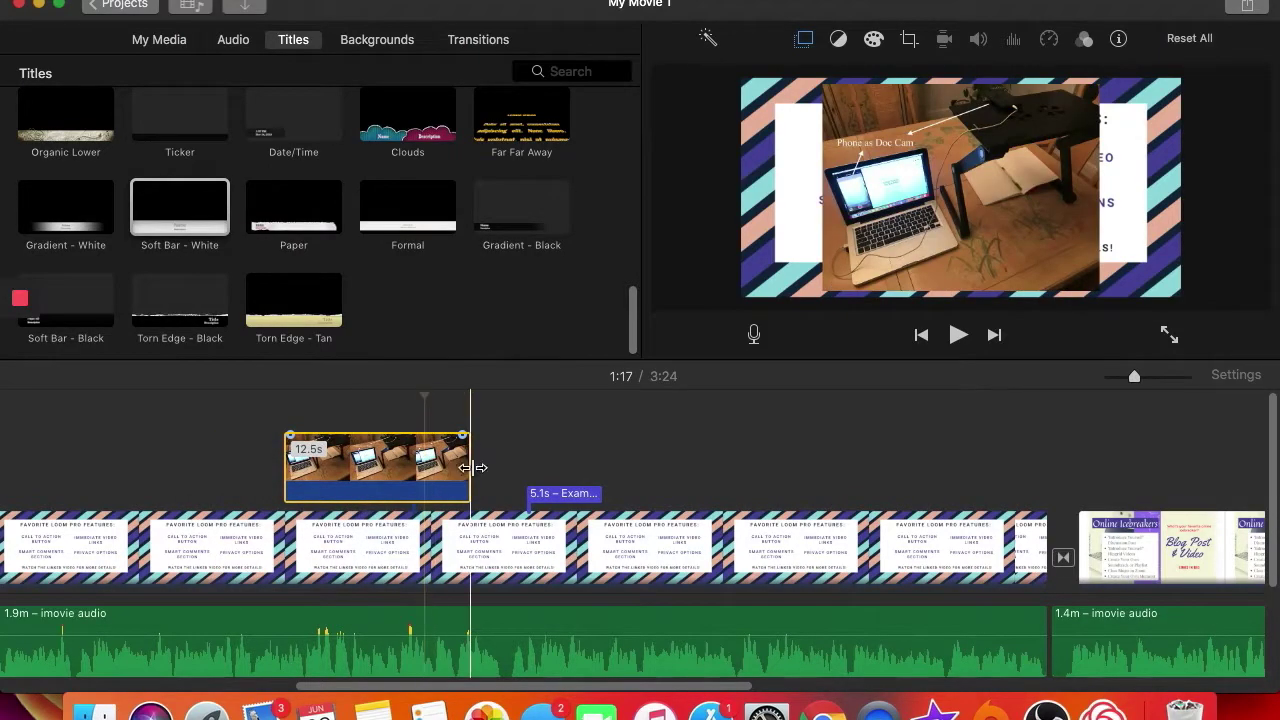
Review the available clip filters for the Phone as DocCam overlay and keep None
{"action": "left_click", "coordinate": [412, 478]}
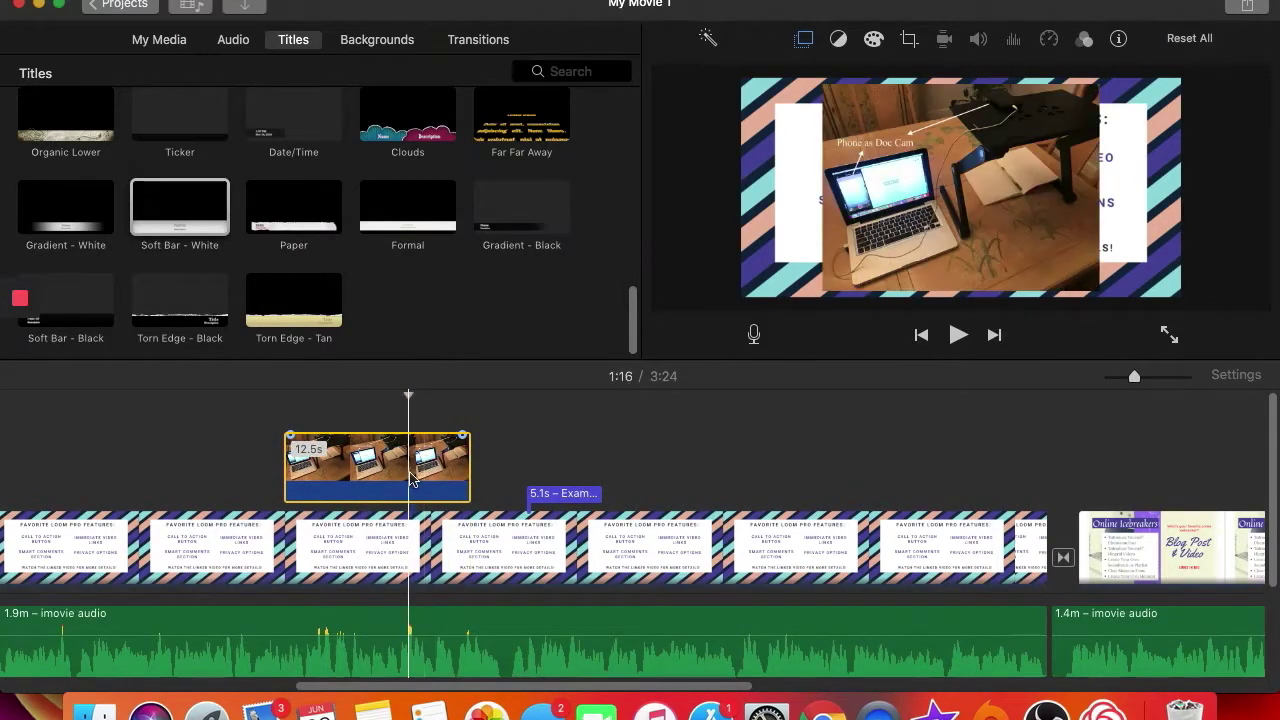
{"action": "left_click", "coordinate": [1085, 40]}
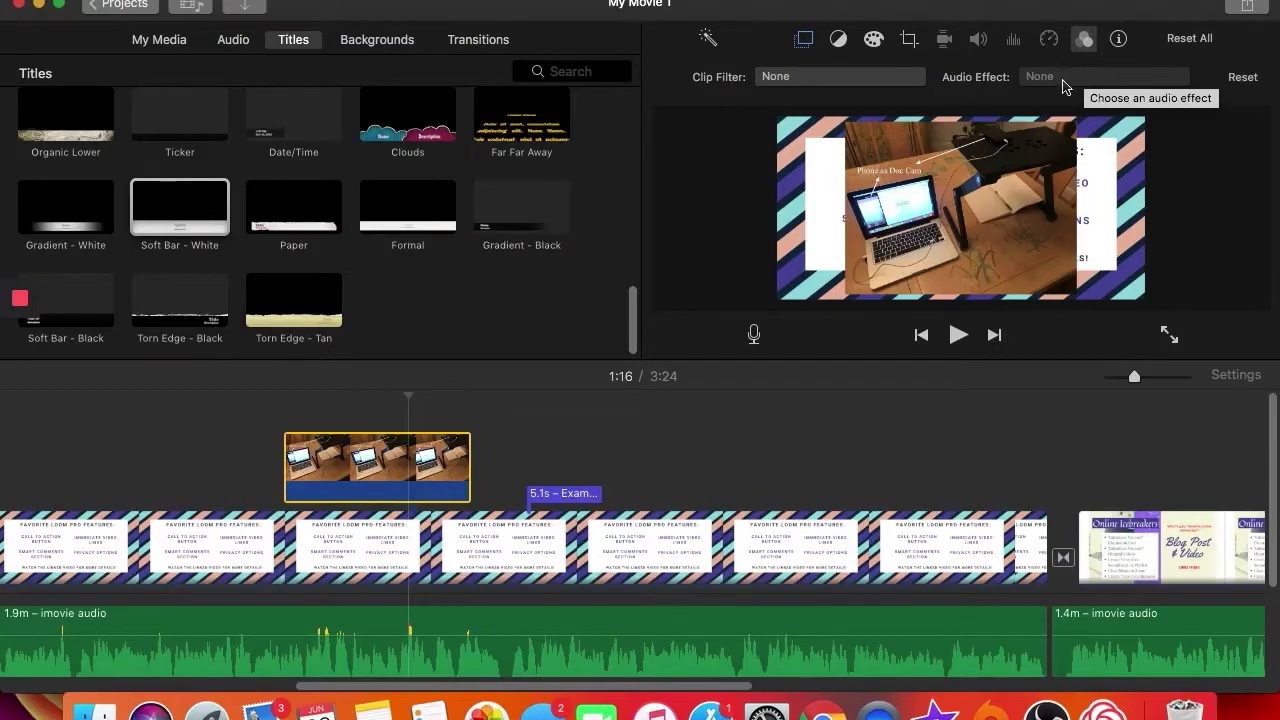
{"action": "left_click", "coordinate": [818, 84]}
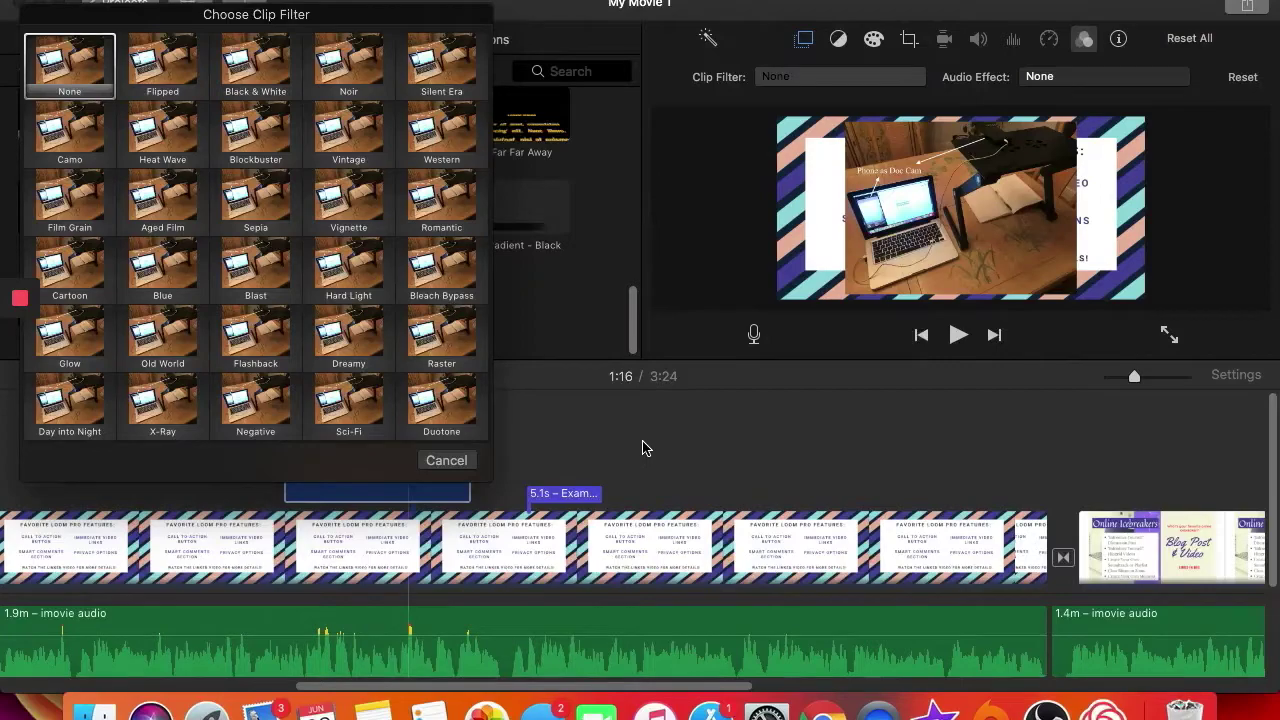
{"action": "left_click", "coordinate": [110, 97]}
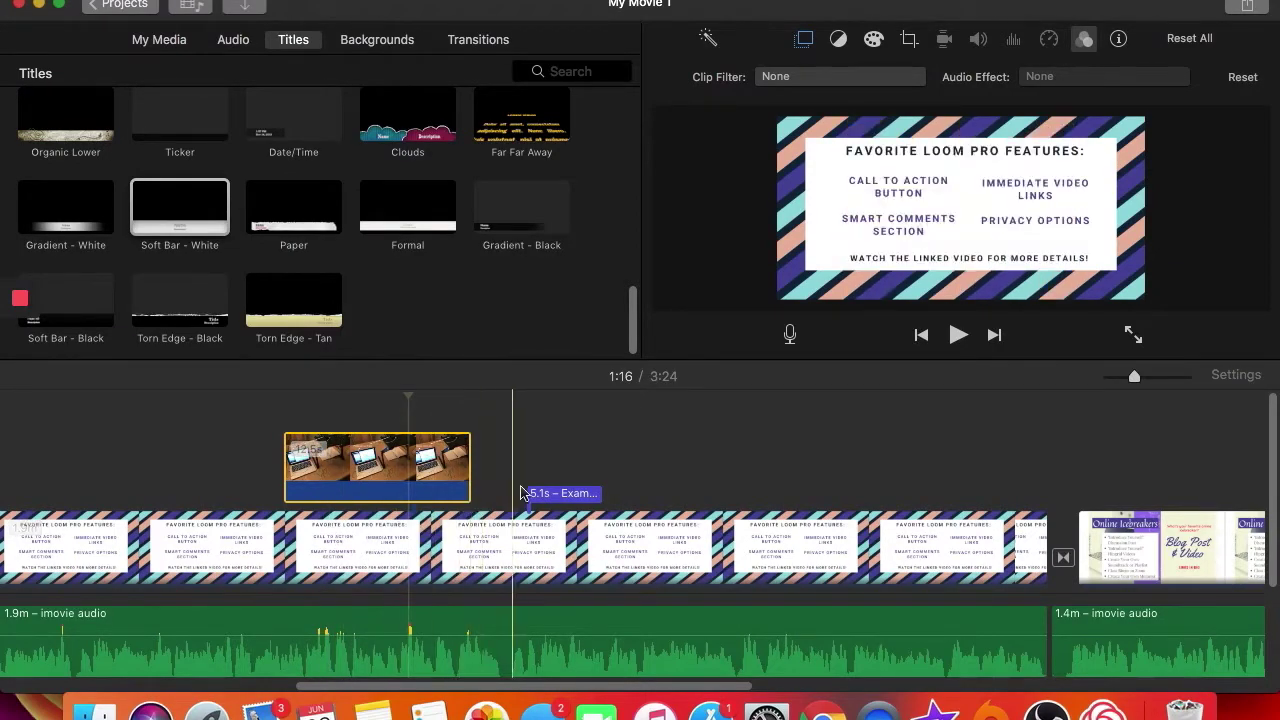
{"action": "scroll", "coordinate": [545, 510], "scroll_direction": "down", "scroll_amount": 5}
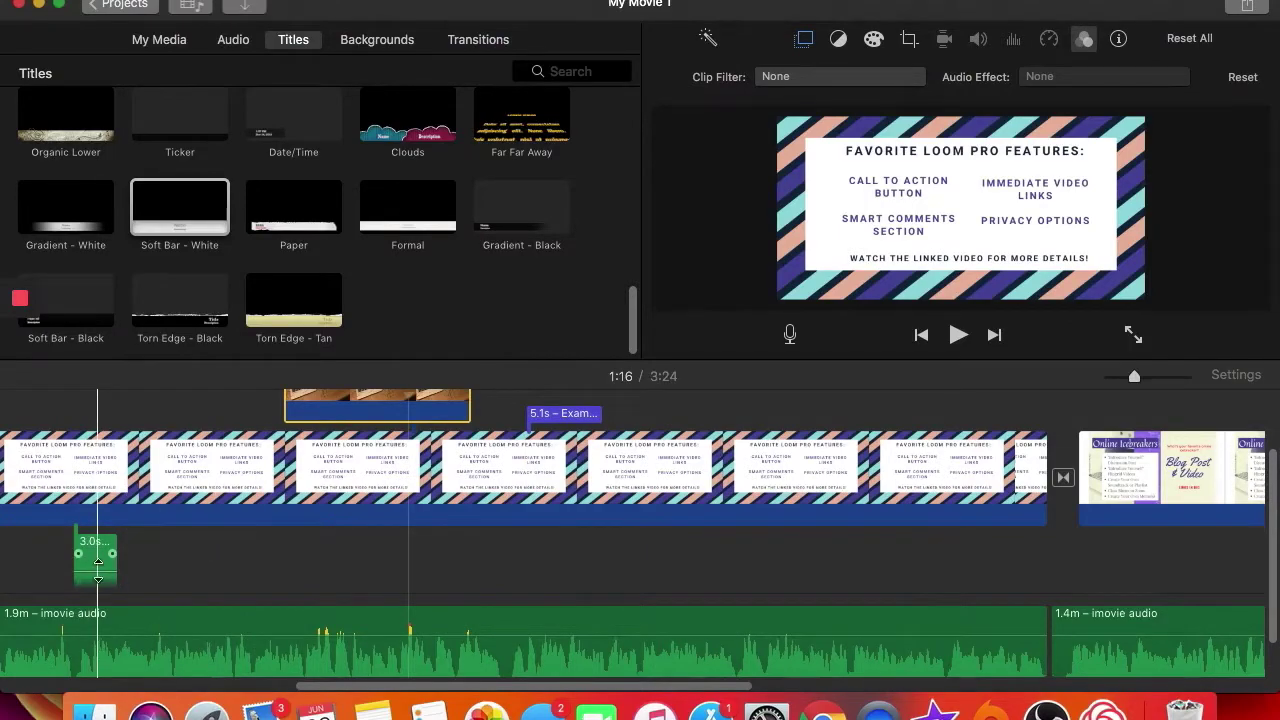
{"action": "scroll", "coordinate": [224, 440], "scroll_direction": "up", "scroll_amount": 3}
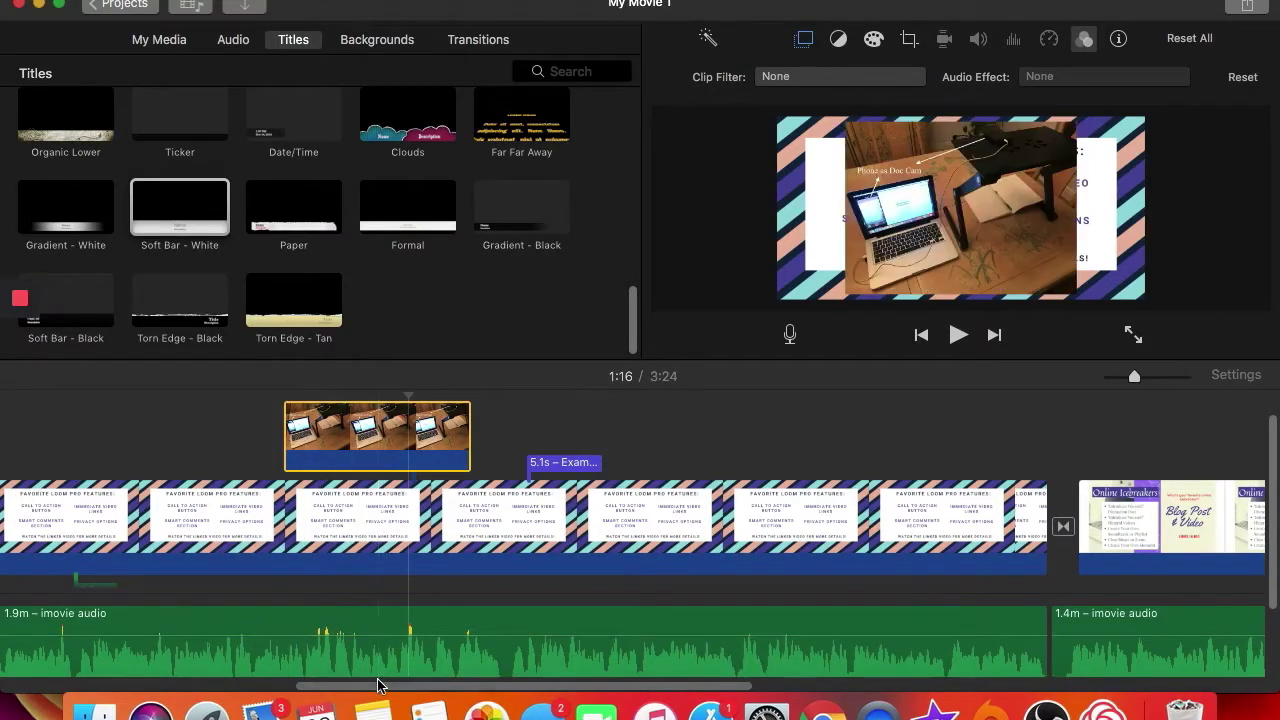
{"action": "left_click_drag", "start_coordinate": [374, 687], "coordinate": [197, 688]}
{"action": "scroll", "coordinate": [243, 686], "scroll_direction": "left", "scroll_amount": 5}
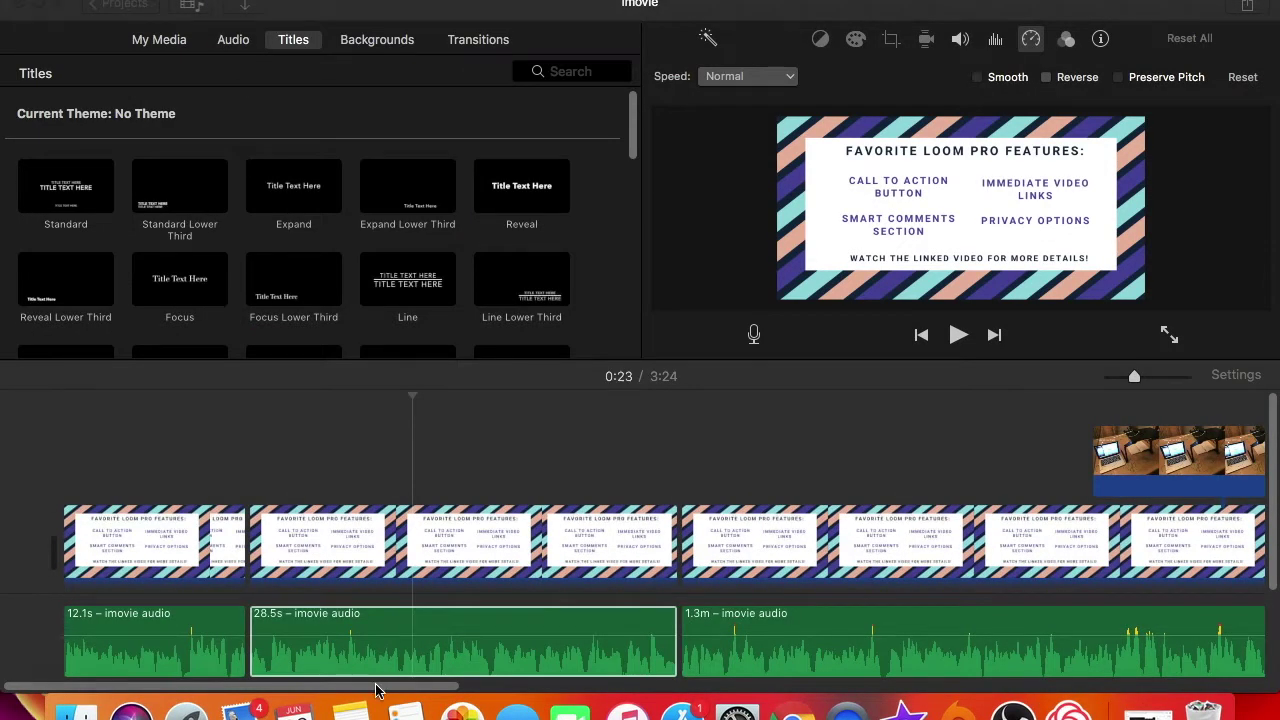
Add the imovie video from Finder's Documents folder to the end of the timeline, after the Online Icebreakers image clip
{"action": "left_click_drag", "start_coordinate": [376, 690], "coordinate": [1260, 626]}
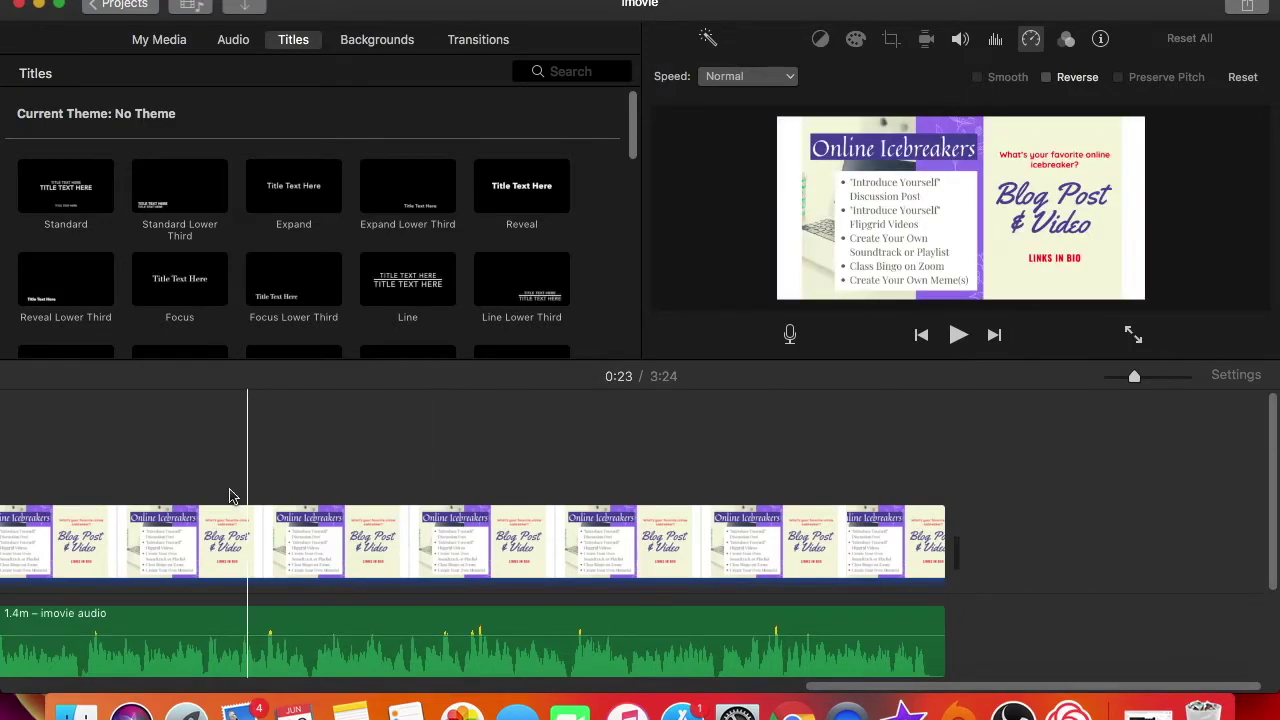
{"action": "left_click", "coordinate": [75, 710]}
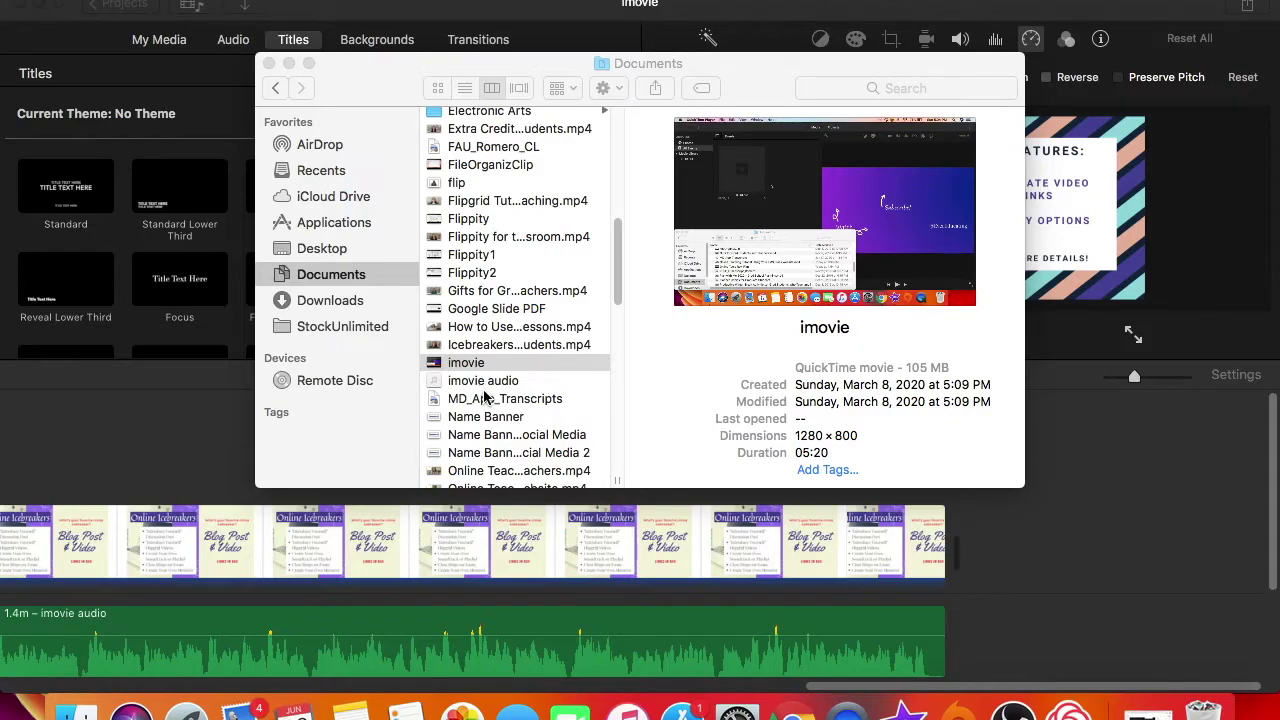
{"action": "left_click_drag", "start_coordinate": [475, 363], "coordinate": [1040, 553]}
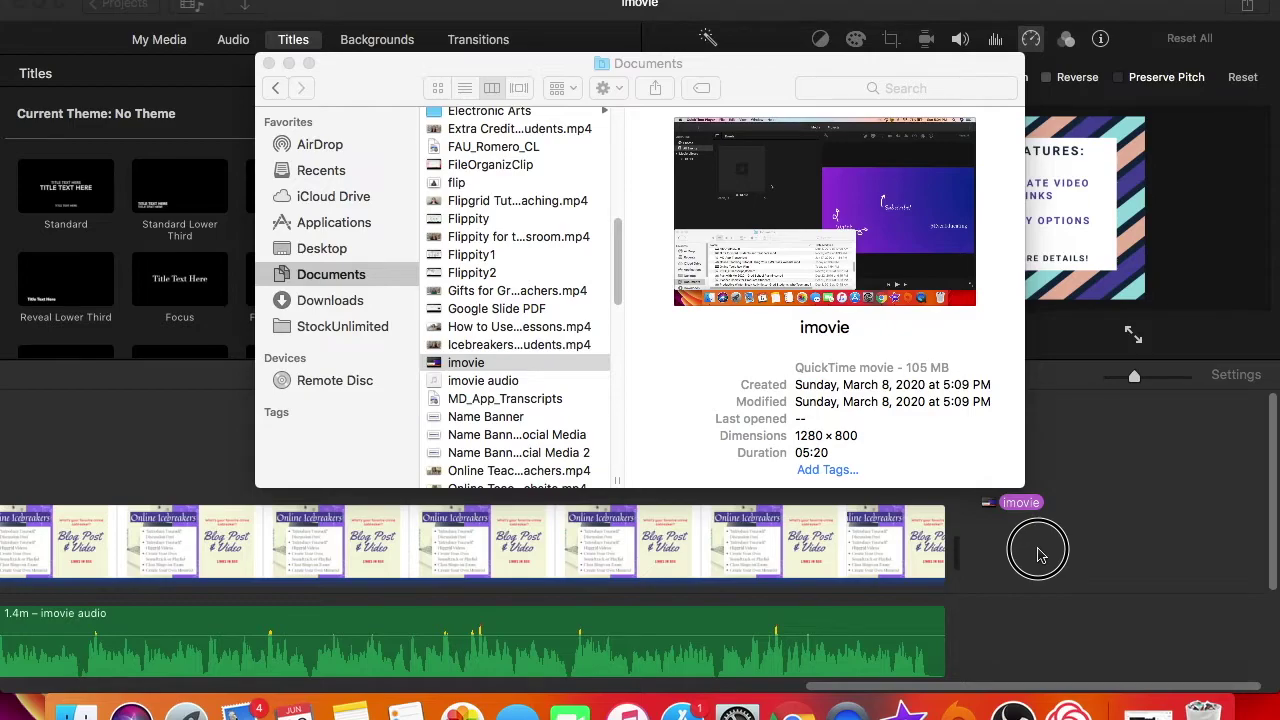
{"action": "left_click_drag", "start_coordinate": [1038, 555], "coordinate": [1040, 553]}
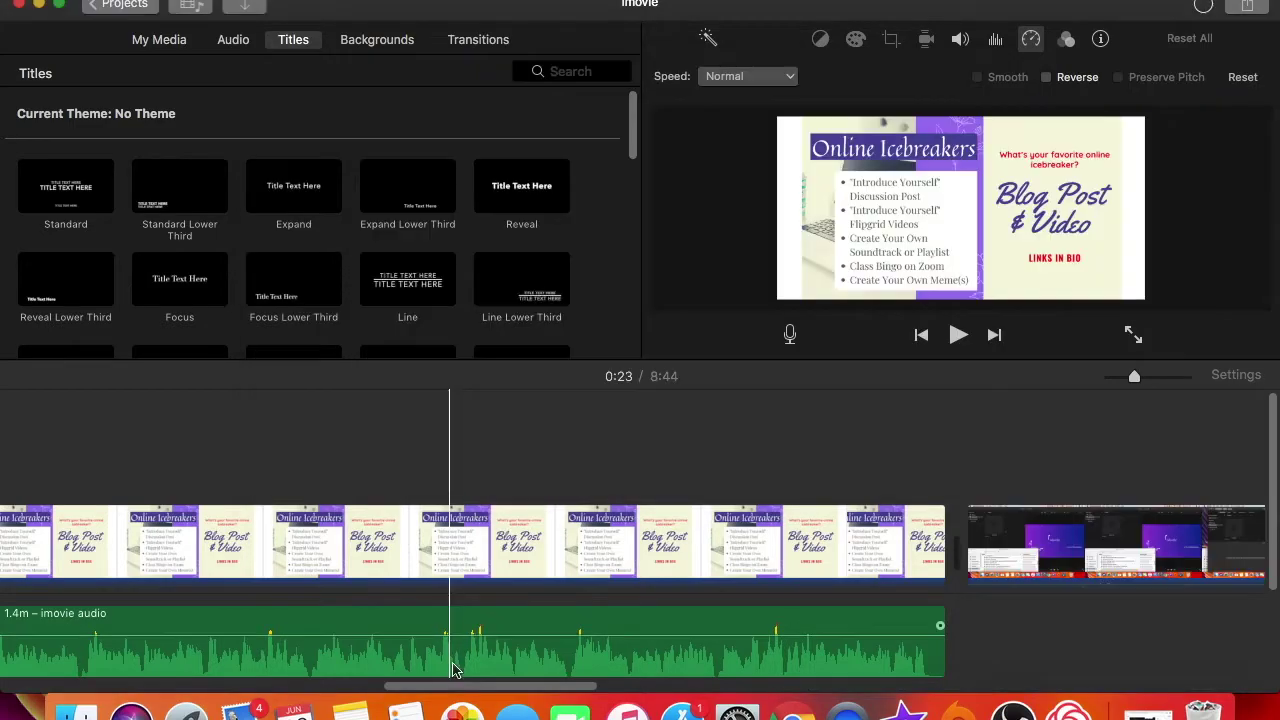
Split the added imovie video clip at about 3:56 and 4:34 to separate out a middle section
{"action": "left_click_drag", "start_coordinate": [457, 689], "coordinate": [594, 690]}
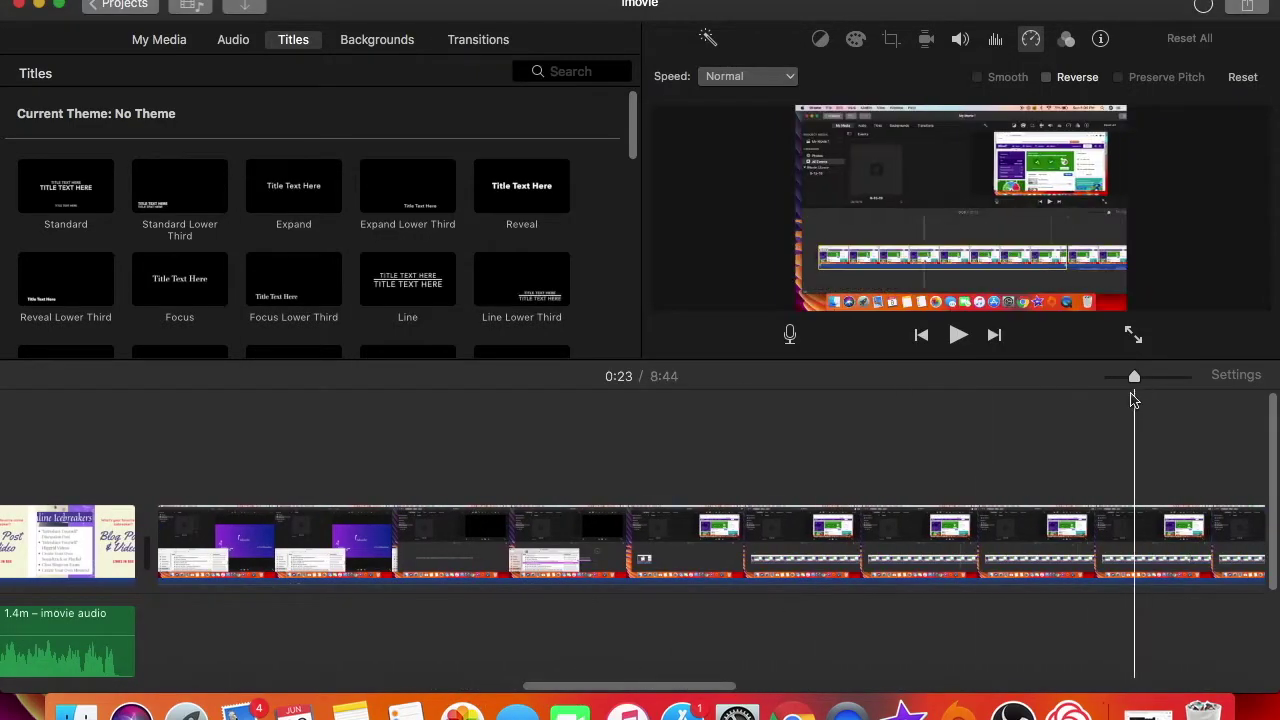
{"action": "left_click", "coordinate": [540, 553]}
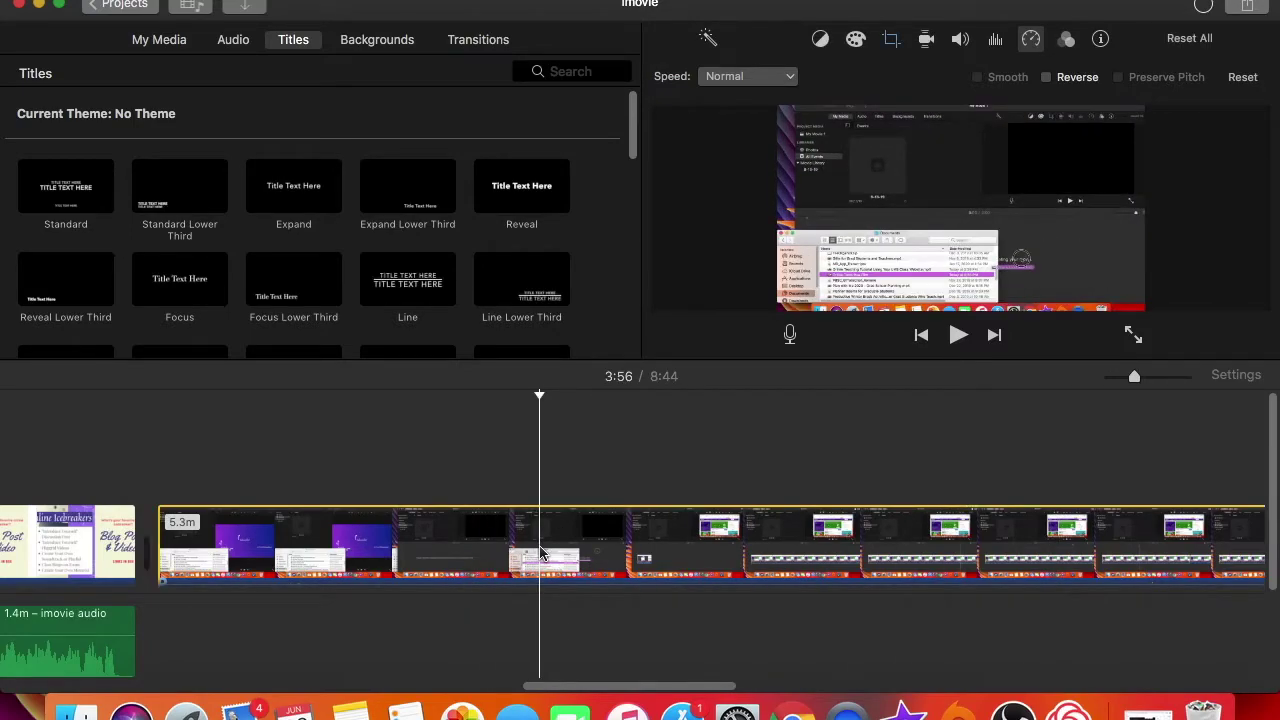
{"action": "key", "text": "super+b"}
{"action": "left_click", "coordinate": [1000, 541]}
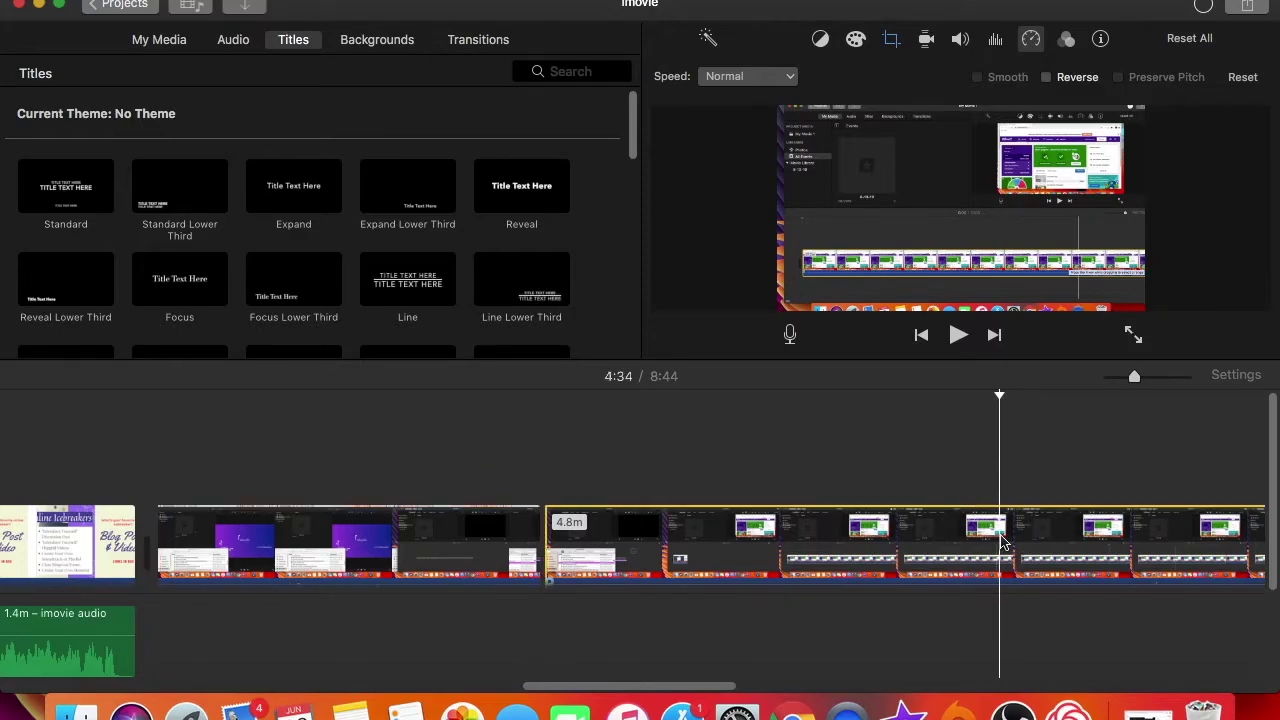
{"action": "key", "text": "super+b"}
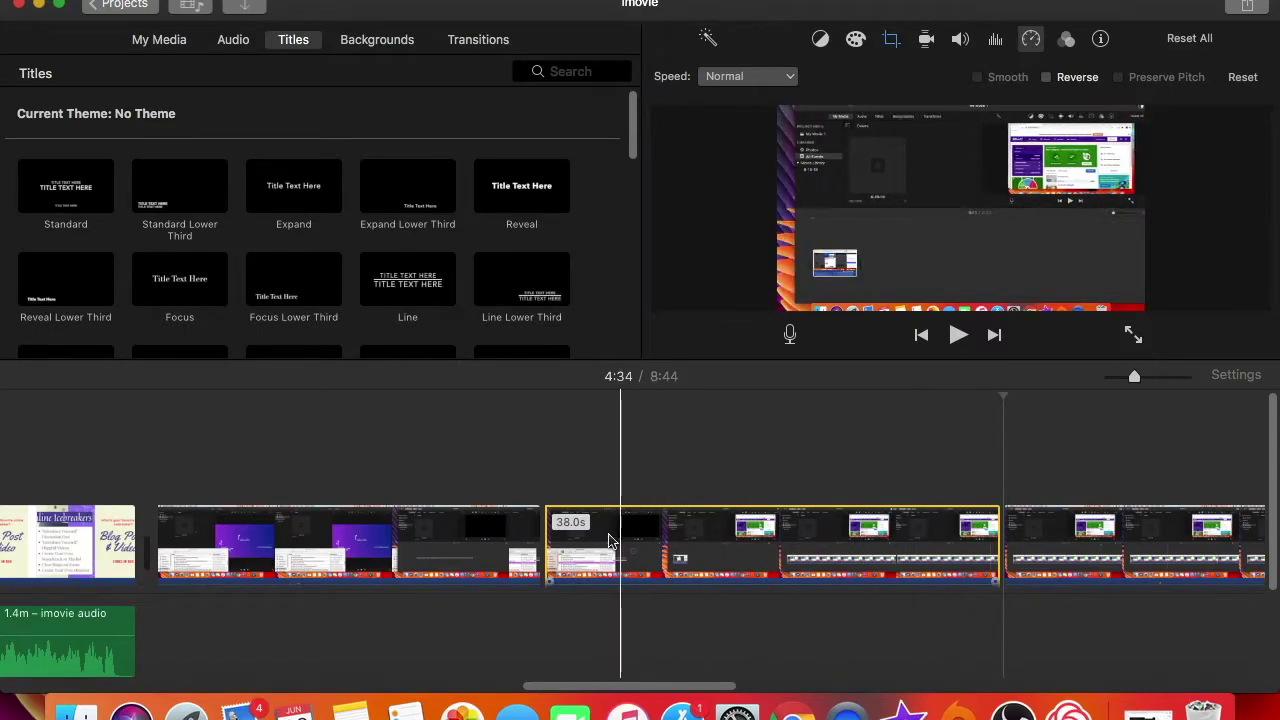
Try the Fast 8x speed on the middle section of the imovie video, and restore the section to Normal speed
{"action": "left_click", "coordinate": [738, 537]}
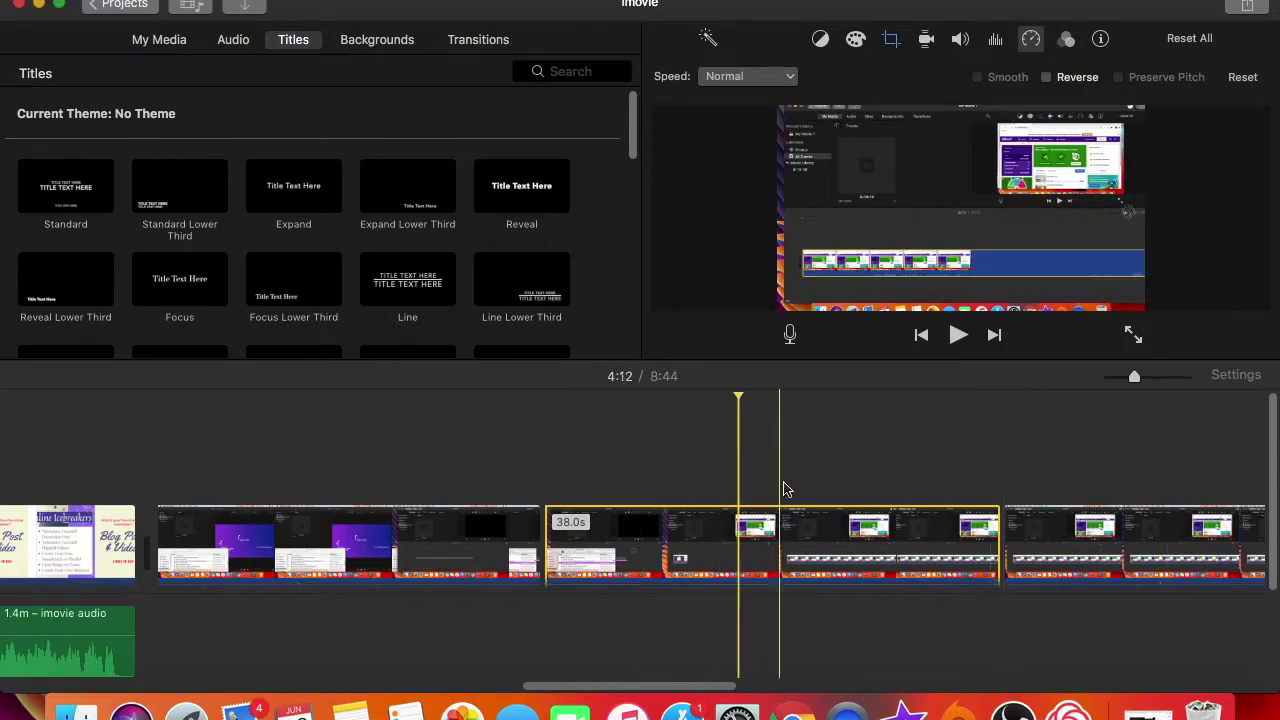
{"action": "left_click", "coordinate": [1033, 40]}
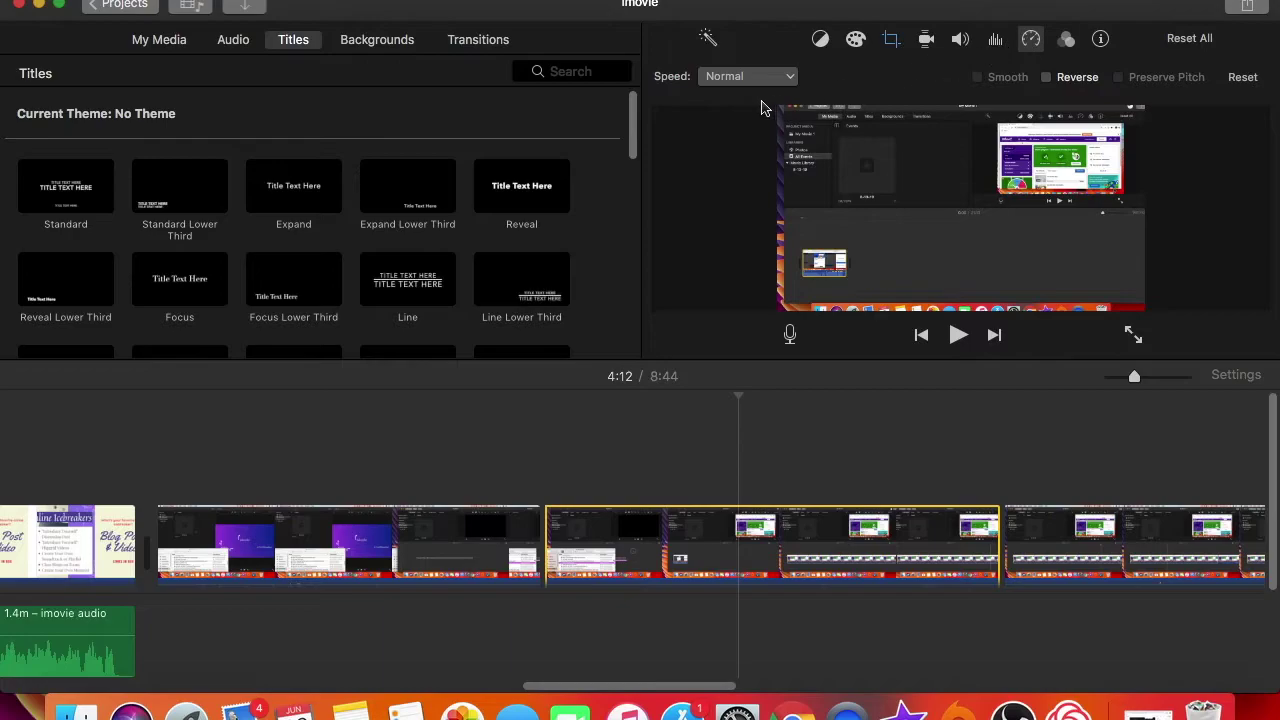
{"action": "left_click", "coordinate": [745, 78]}
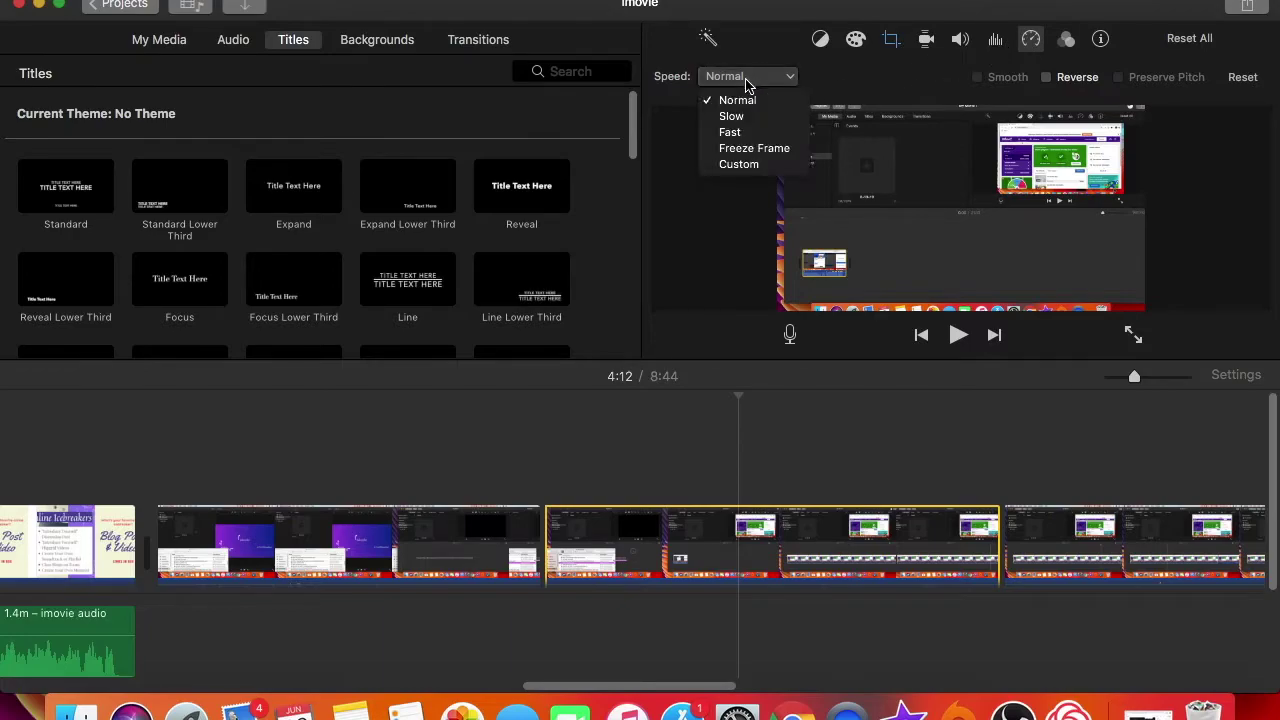
{"action": "left_click", "coordinate": [730, 133]}
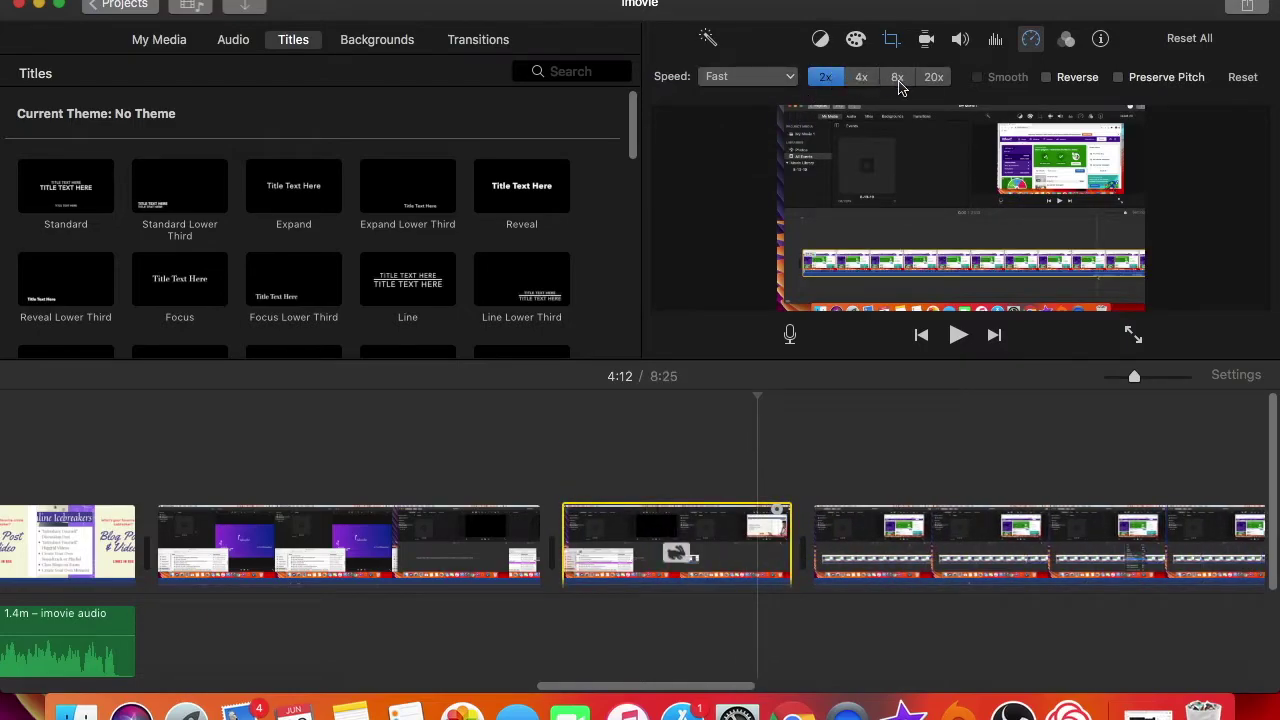
{"action": "left_click", "coordinate": [789, 80]}
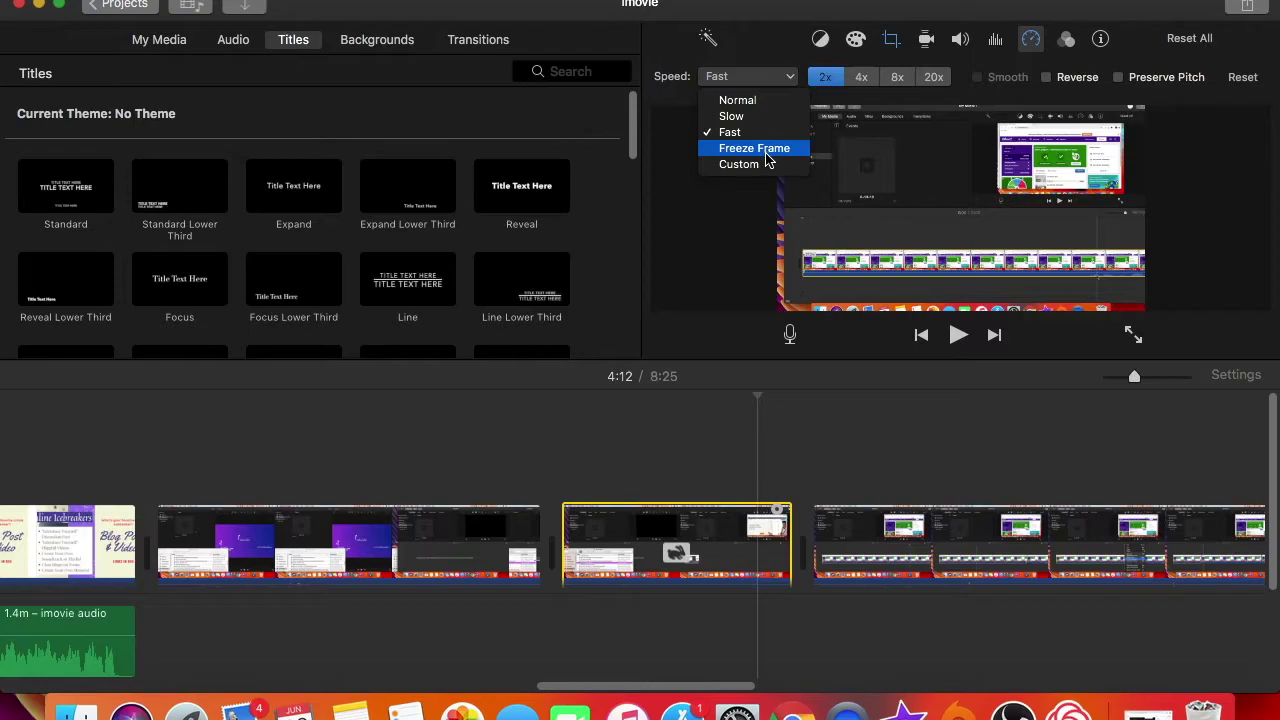
{"action": "left_click", "coordinate": [898, 84]}
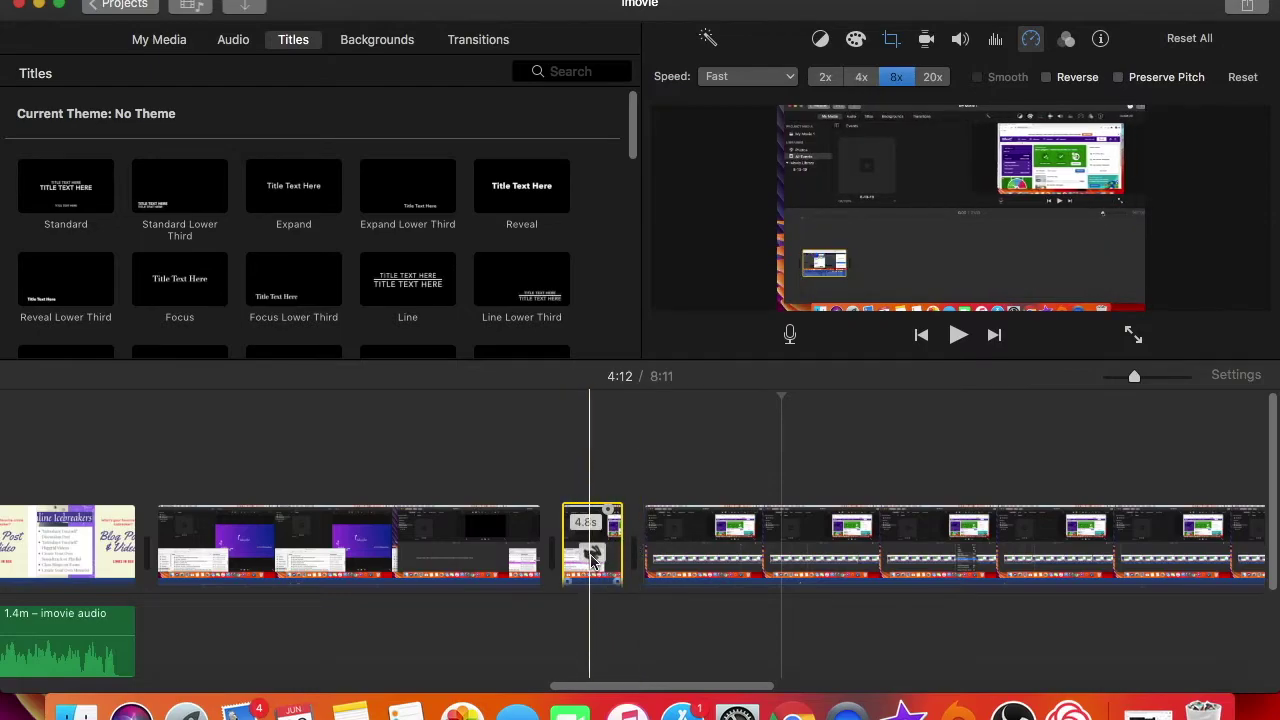
{"action": "left_click", "coordinate": [745, 76]}
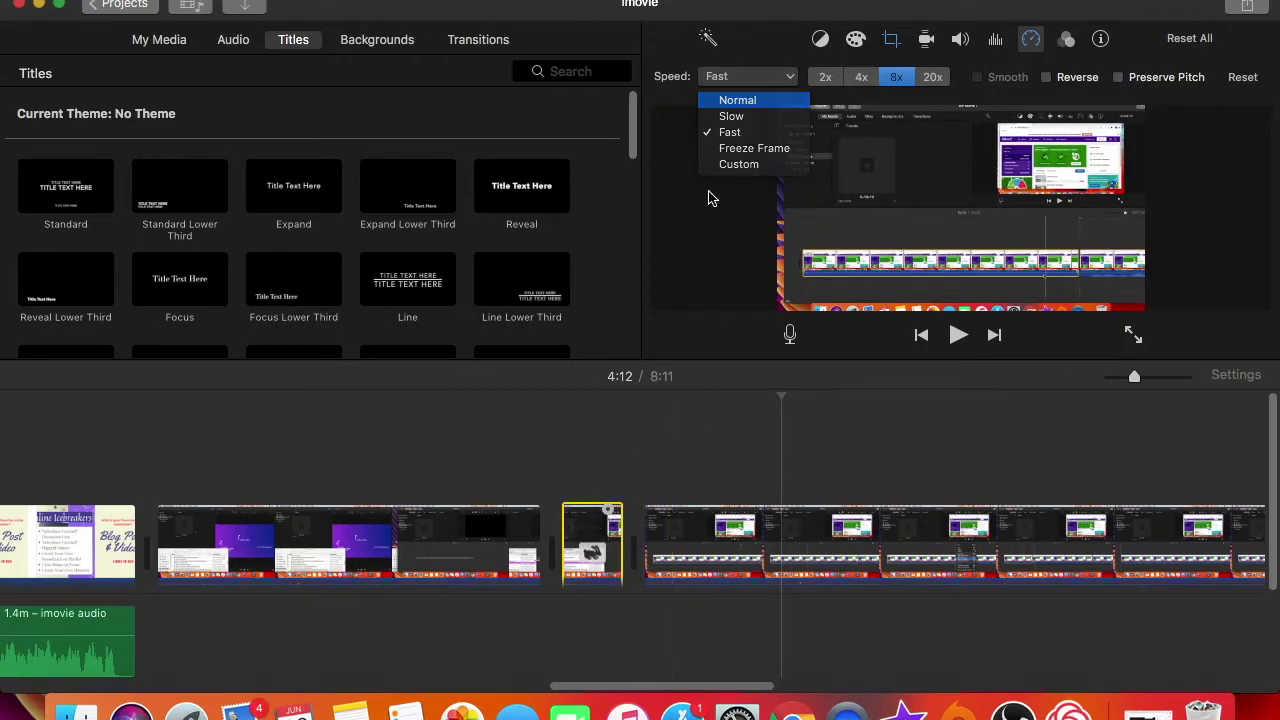
{"action": "left_click", "coordinate": [737, 100]}
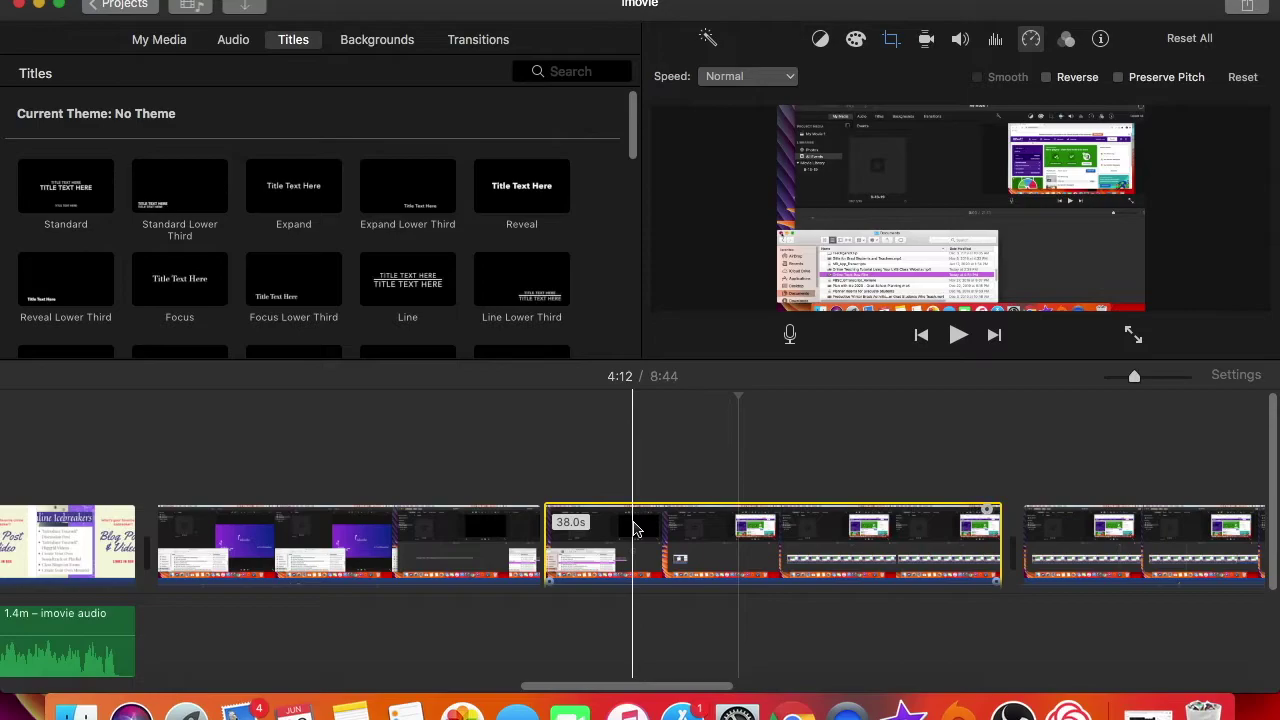
Change the middle section's speed to Fast, trying 20x and settling on 8x
{"action": "left_click", "coordinate": [715, 78]}
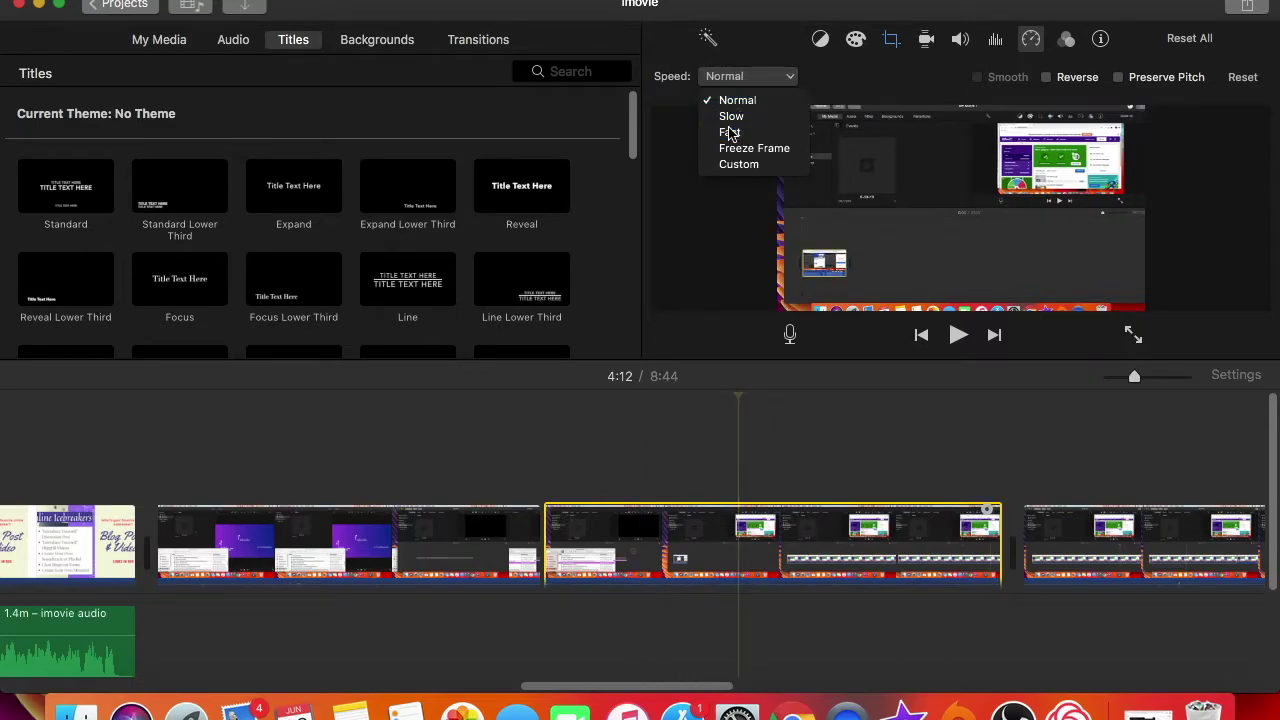
{"action": "left_click", "coordinate": [729, 132]}
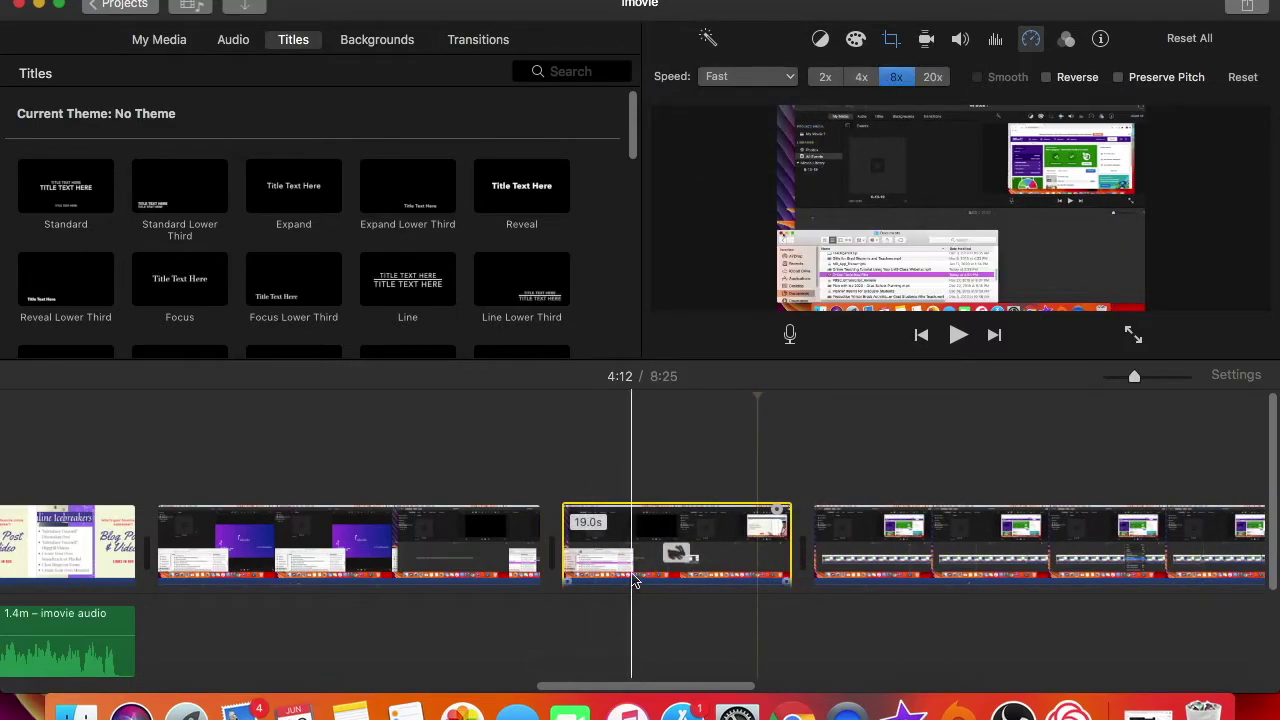
{"action": "left_click", "coordinate": [933, 78]}
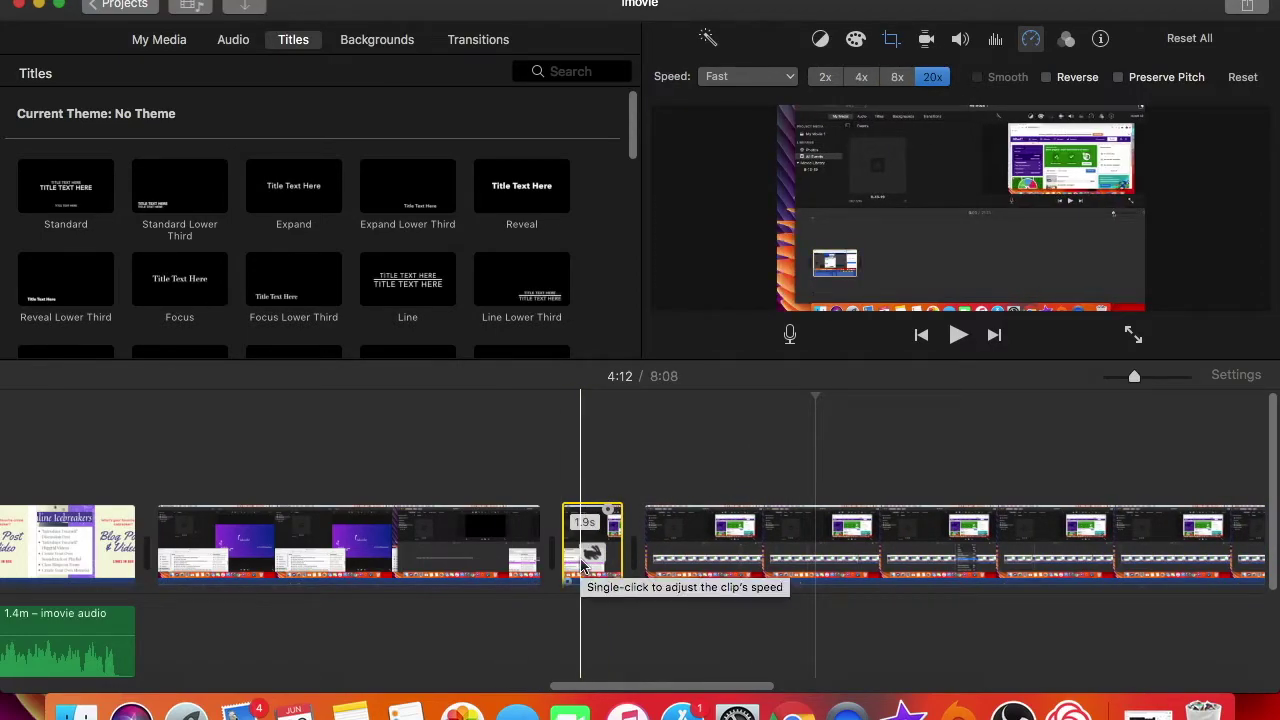
{"action": "left_click", "coordinate": [897, 77]}
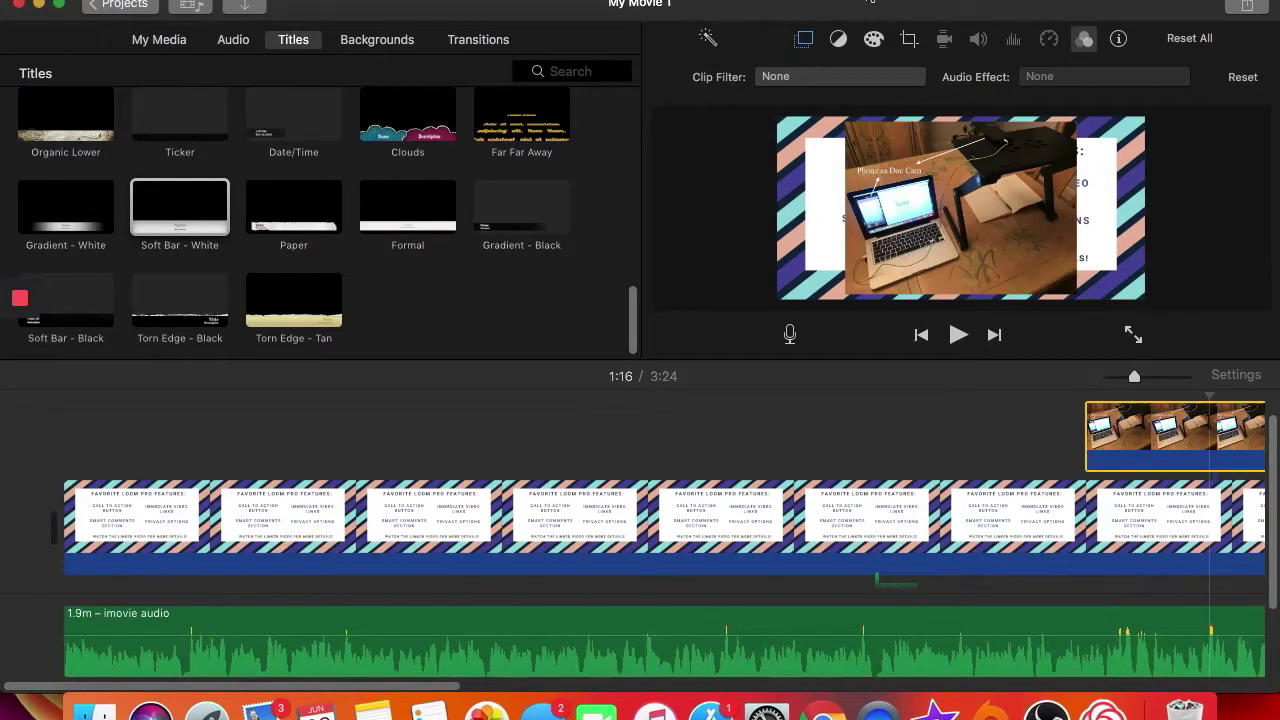
Start exporting My Movie 1 as a file, review the compression options and keep Faster
{"action": "left_click", "coordinate": [1247, 8]}
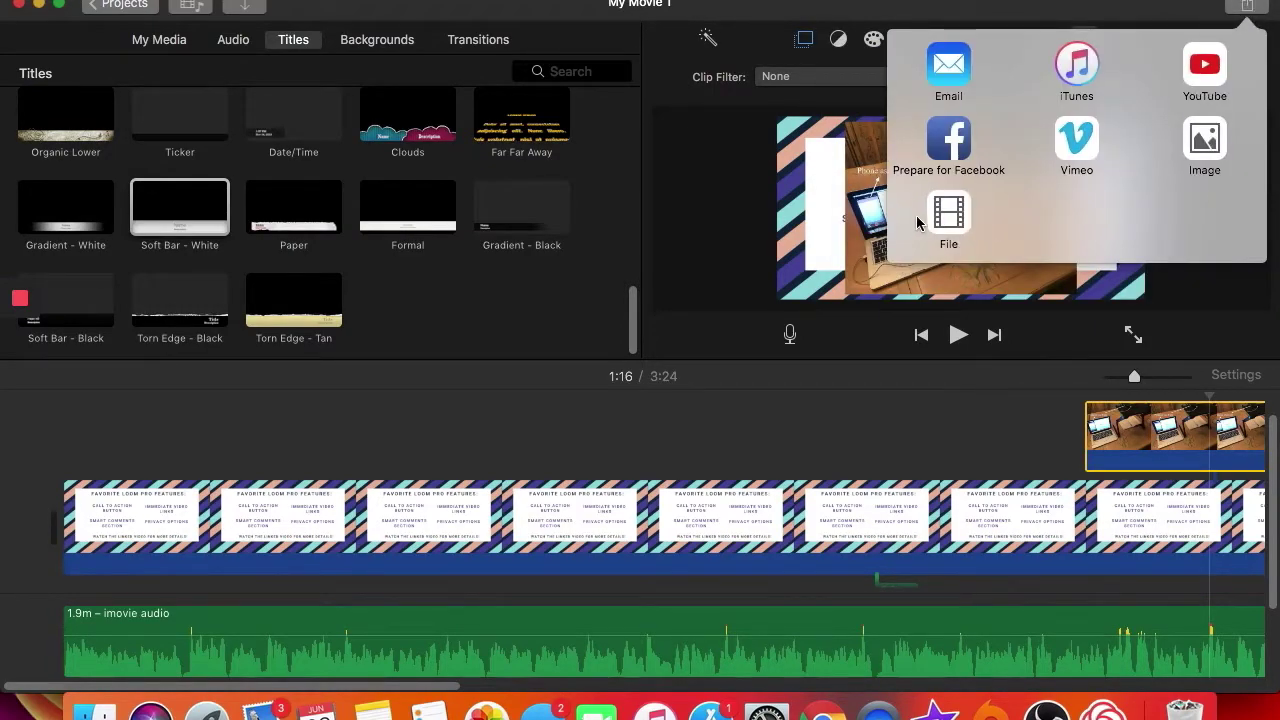
{"action": "left_click", "coordinate": [946, 220]}
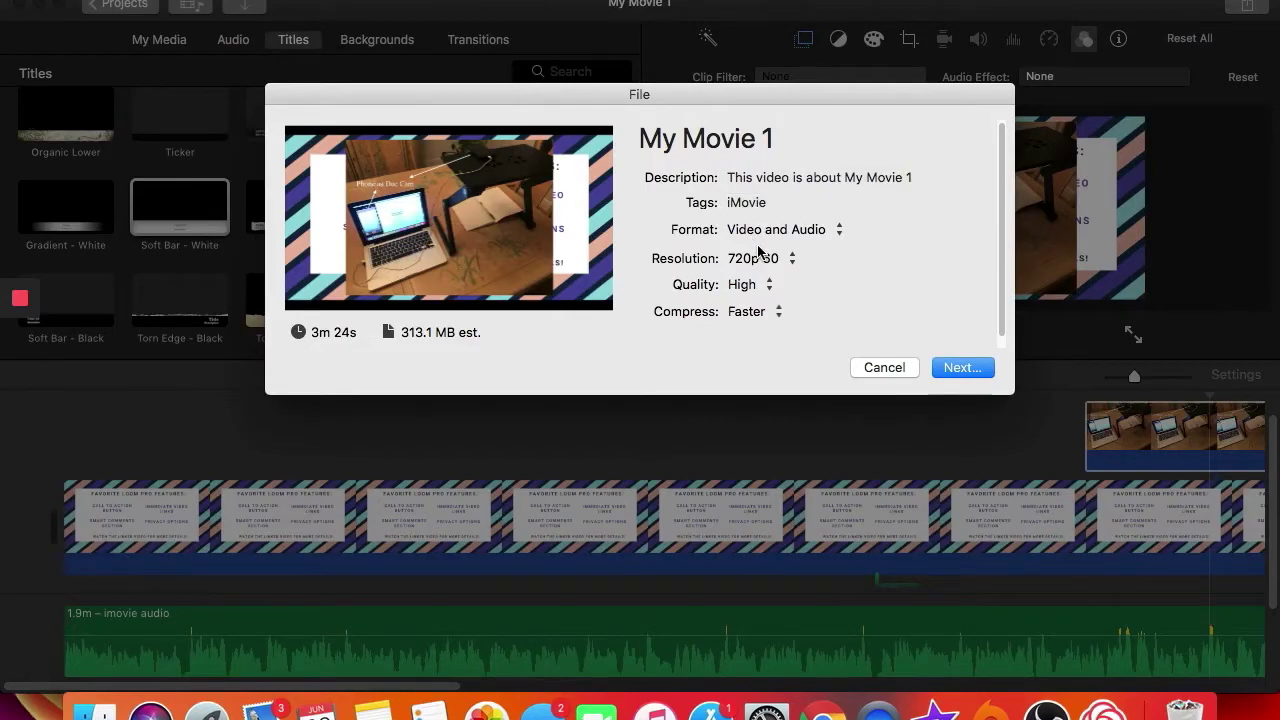
{"action": "scroll", "coordinate": [763, 300], "scroll_direction": "down", "scroll_amount": 1}
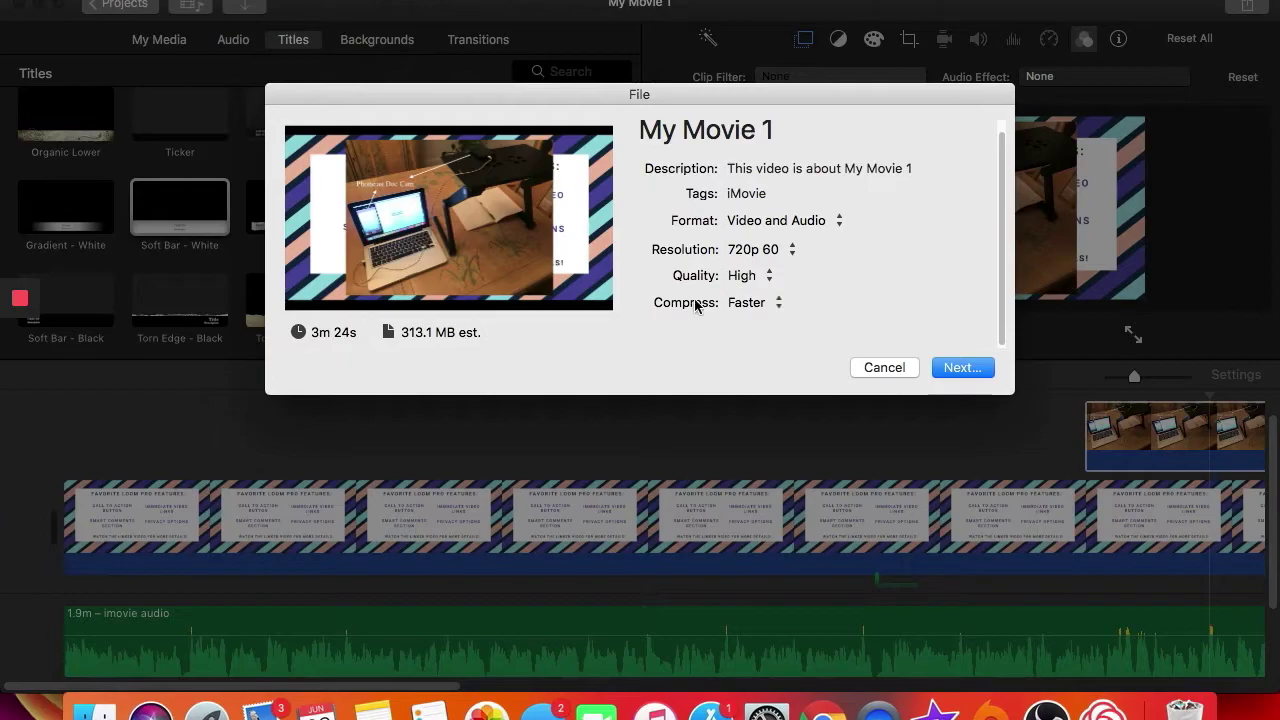
{"action": "left_click", "coordinate": [768, 306]}
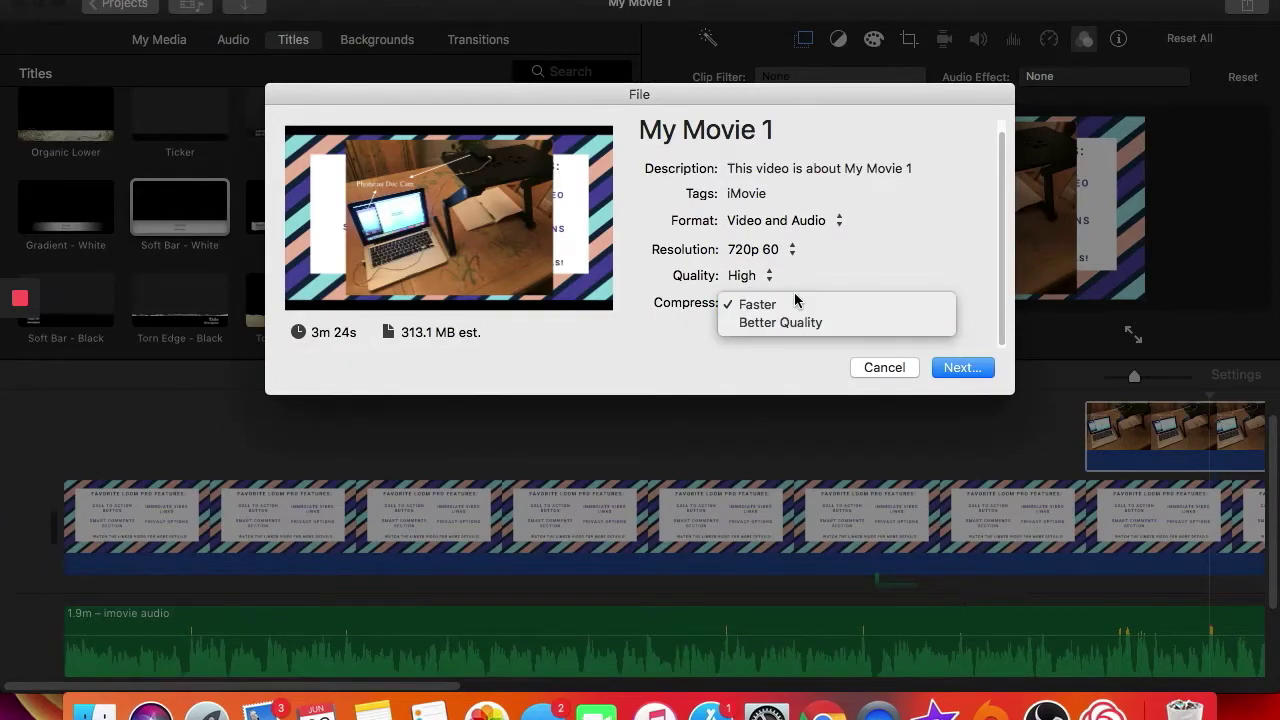
{"action": "left_click", "coordinate": [874, 286]}
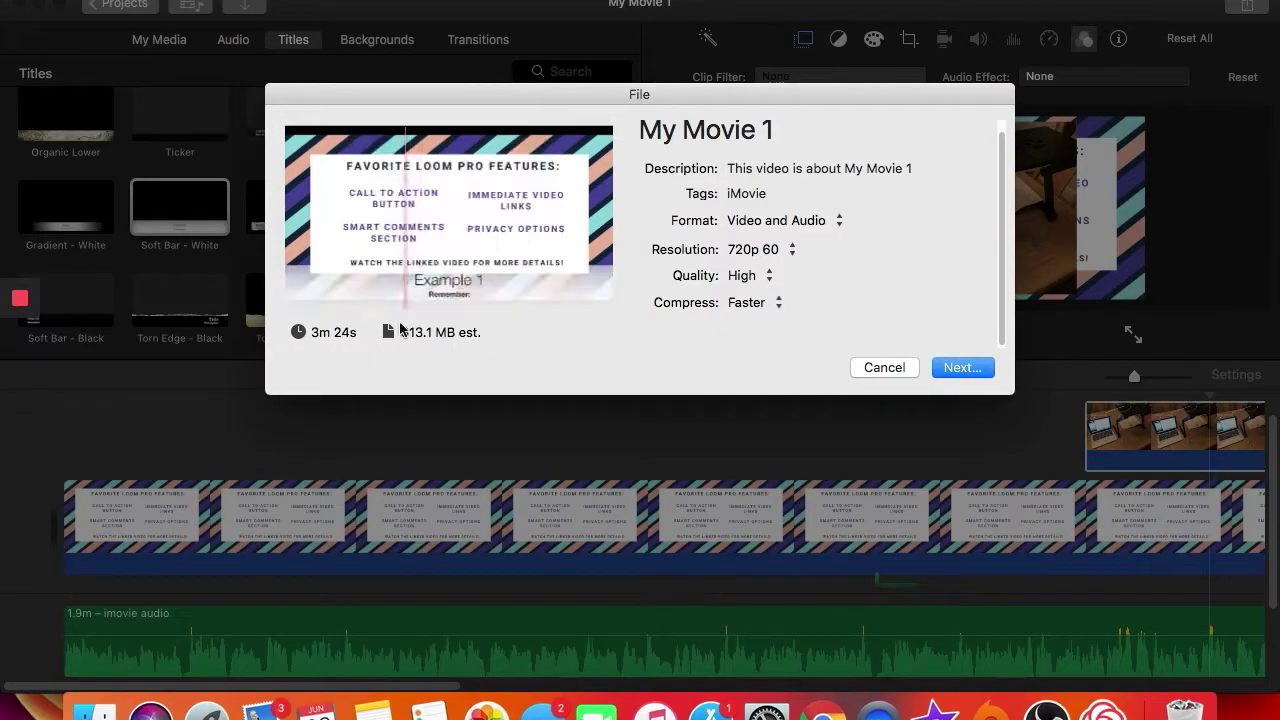